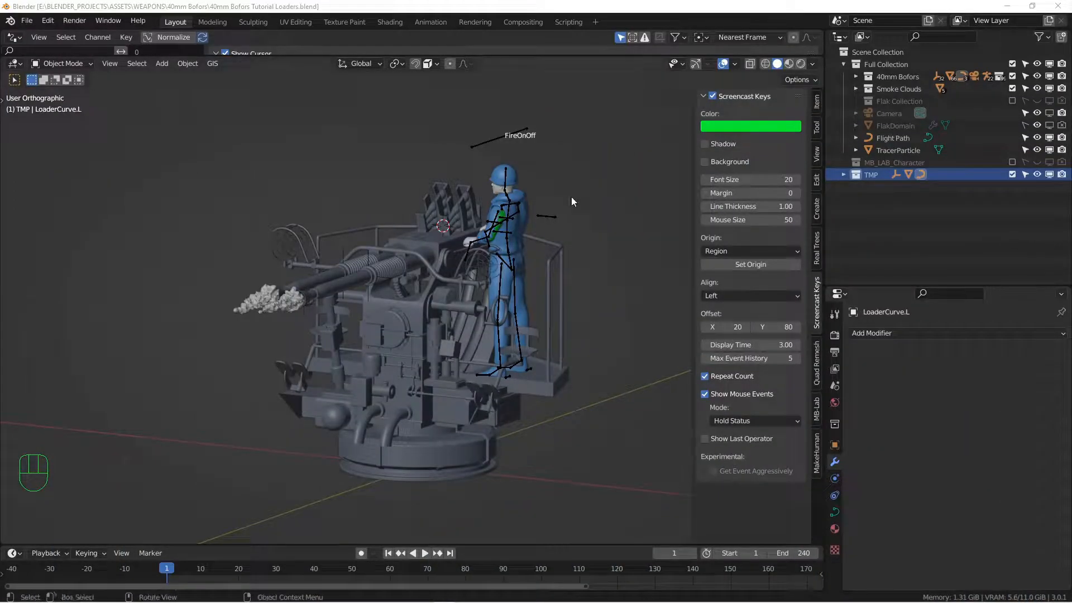
Orbit and zoom the view around the twin gun and loader after the clip playback
middle_drag(571, 198, 471, 280)
scroll(469, 282, up, 3)
mouse_move(468, 282)
alt+mouse_down()
mouse_move(495, 307)
mouse_move(488, 334)
mouse_move(478, 287)
mouse_move(496, 300)
mouse_move(511, 290)
mouse_move(477, 281)
mouse_move(453, 216)
alt+mouse_up()
alt+middle_drag(452, 218, 443, 240)
Switch to Back Orthographic view and zoom and pan to frame the loader's feed guides
scroll(458, 232, down, 3)
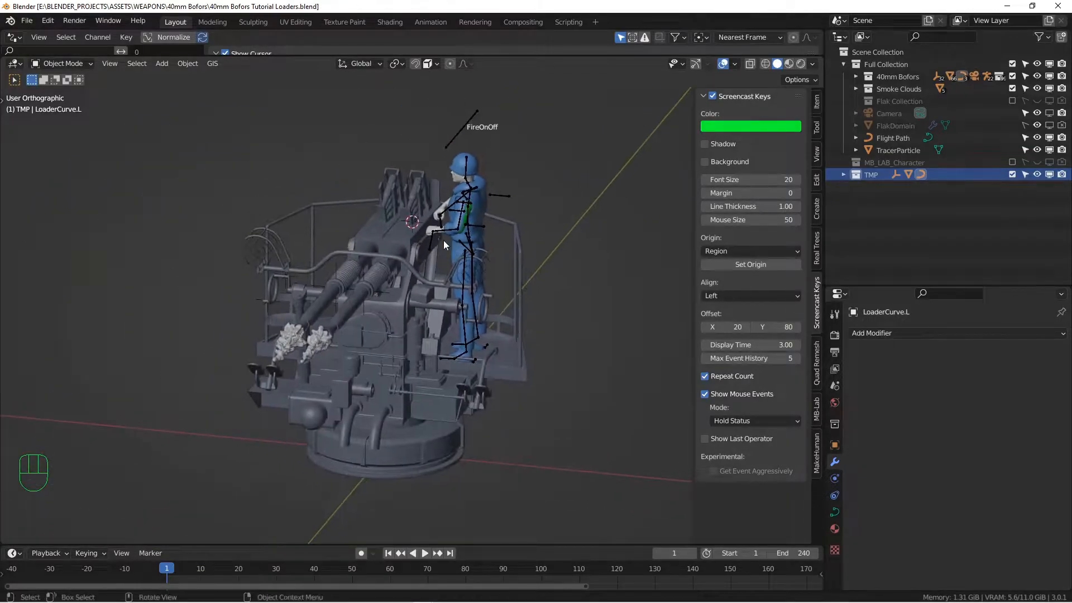
key(ctrl+KP_1)
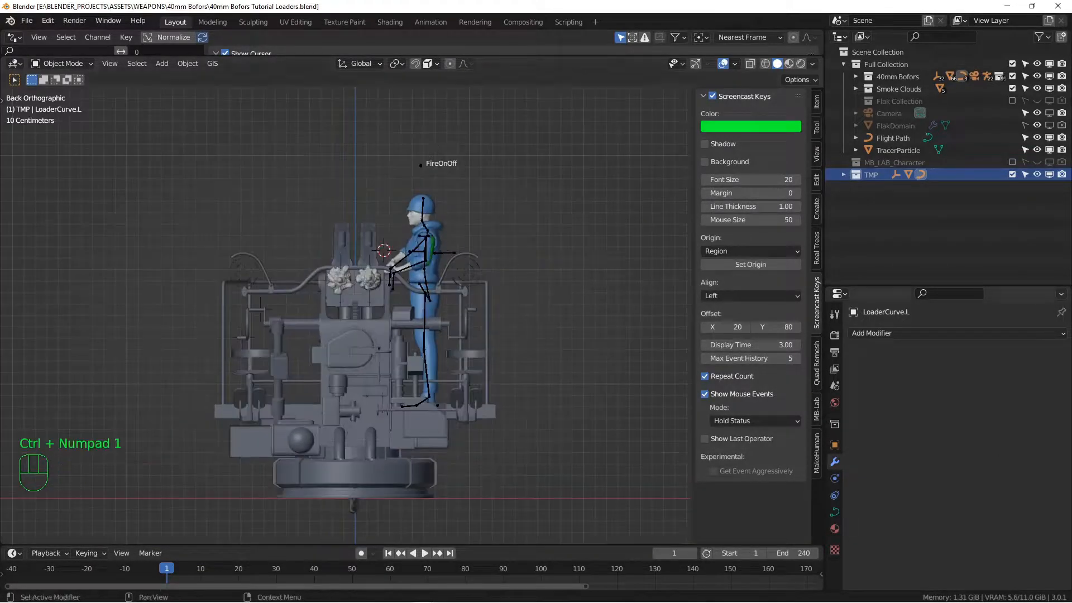
scroll(316, 326, up, 4)
alt+shift+drag(468, 194, 444, 286)
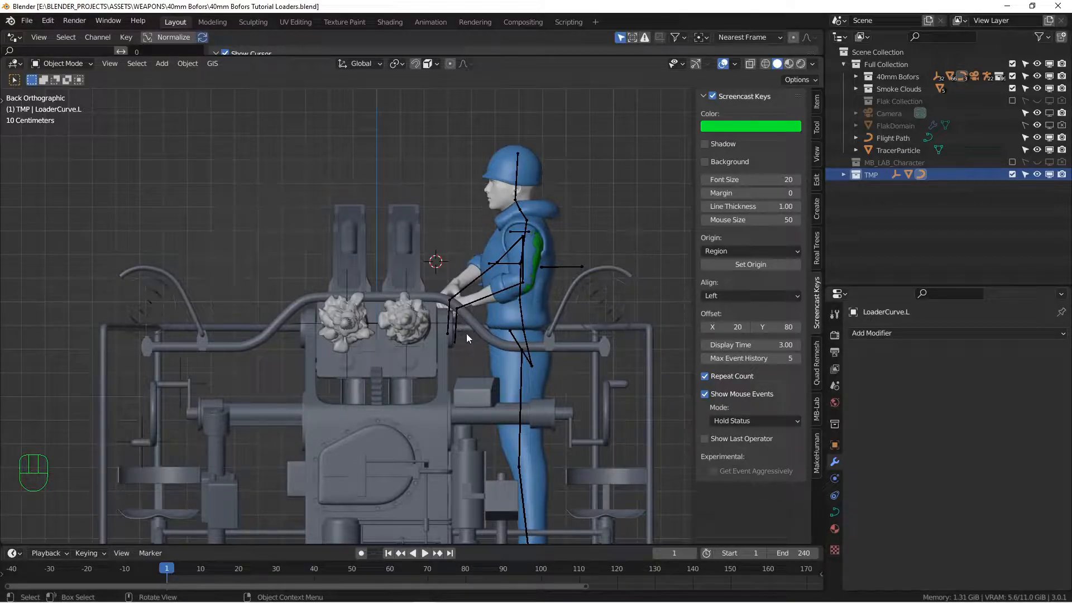
alt+shift+drag(461, 320, 464, 297)
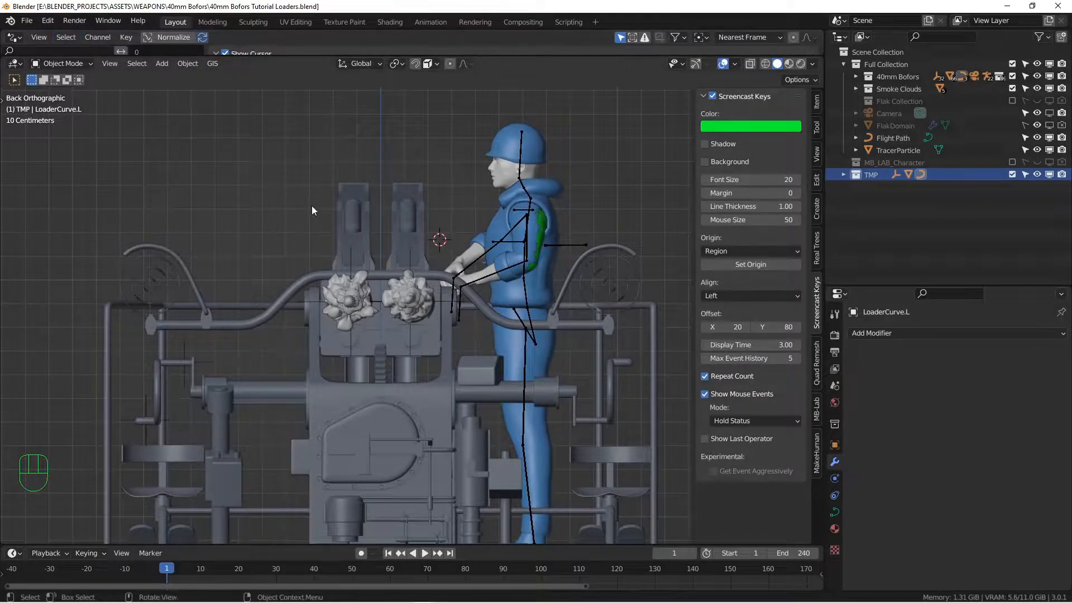
key(shift+a)
mouse_move(313, 204)
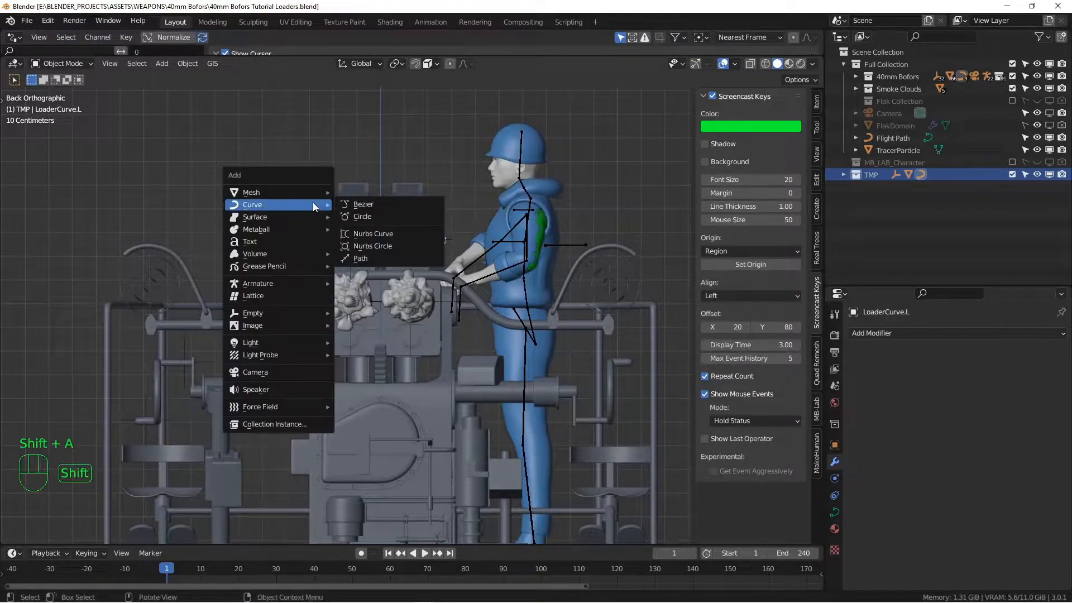
Add a Bezier circle, scale it to about a third, and move it beside the loader
click(369, 217)
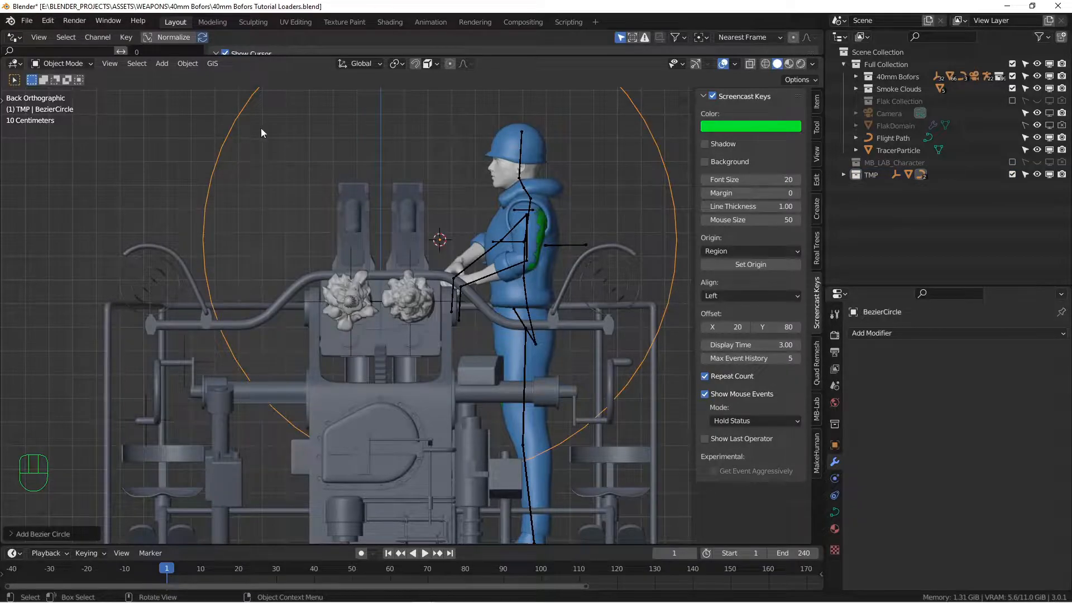
key(s)
click(482, 258)
shift+middle_drag(486, 262, 456, 291)
key(g)
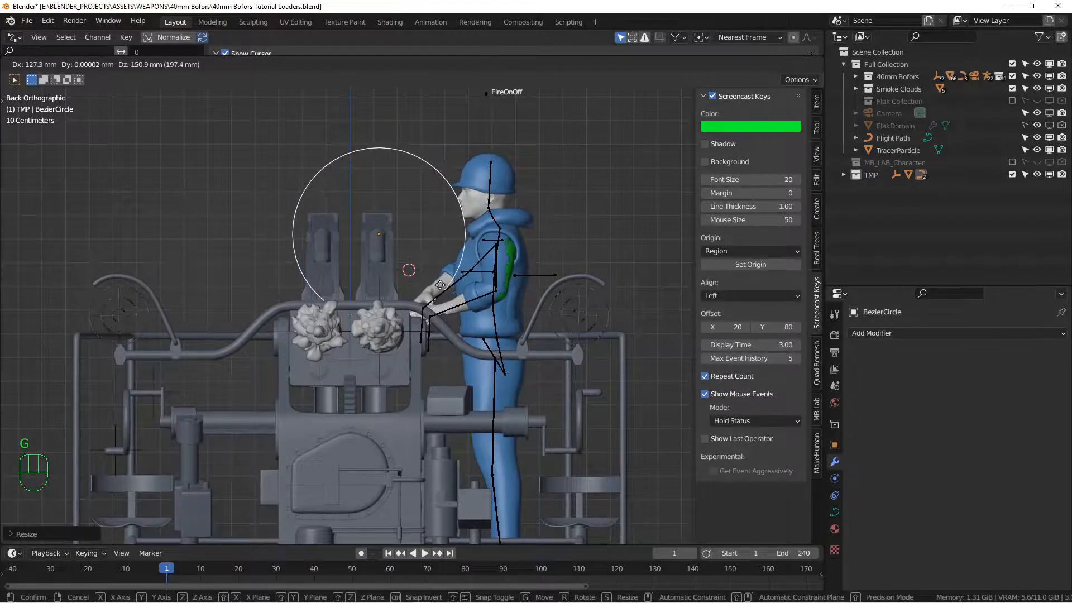
click(495, 286)
shift+middle_drag(481, 267, 457, 295)
In Edit Mode, select all the circle's points and subdivide it to eight control points
key(Tab)
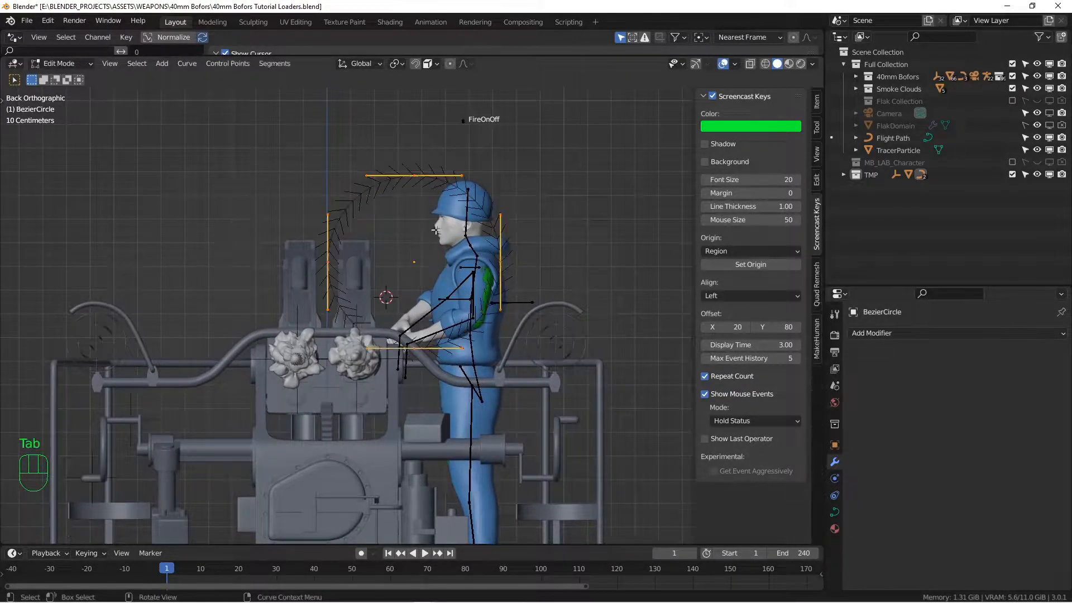
key(a)
click(274, 63)
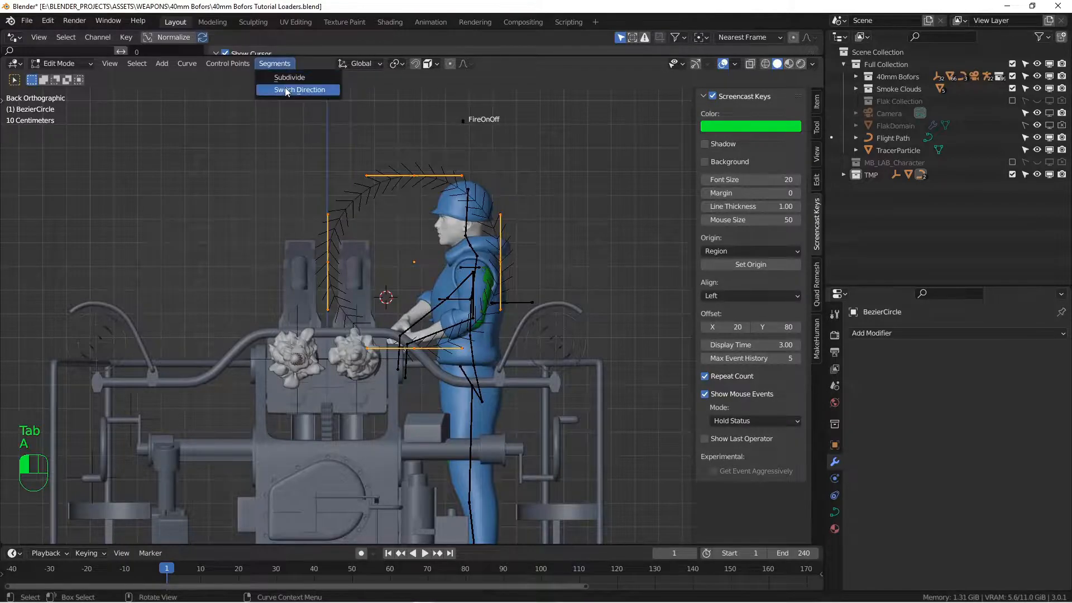
click(289, 78)
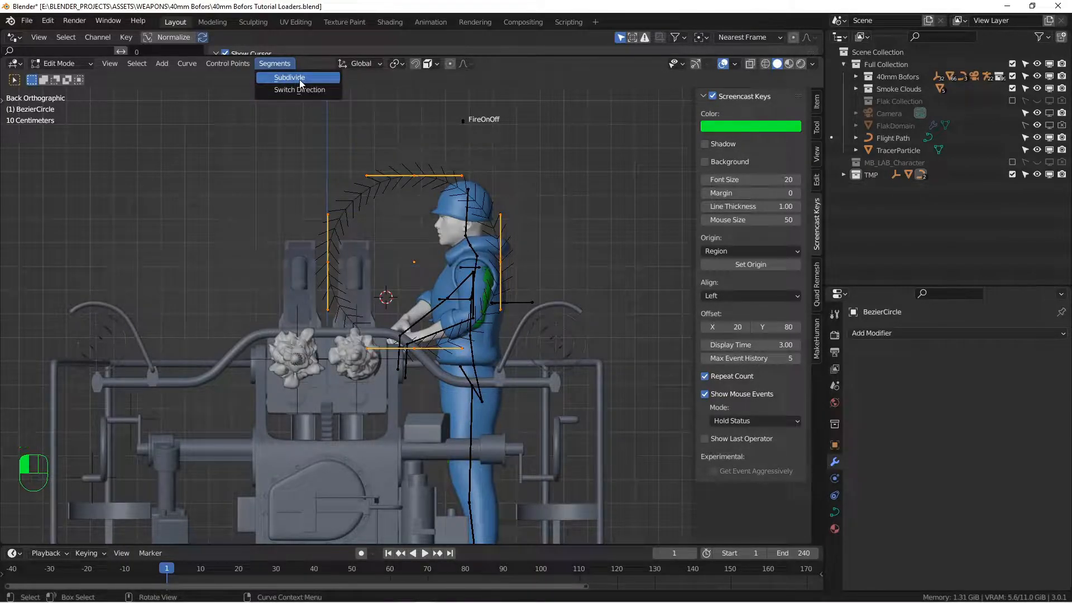
alt+shift+middle_drag(441, 210, 426, 240)
scroll(424, 240, up, 2)
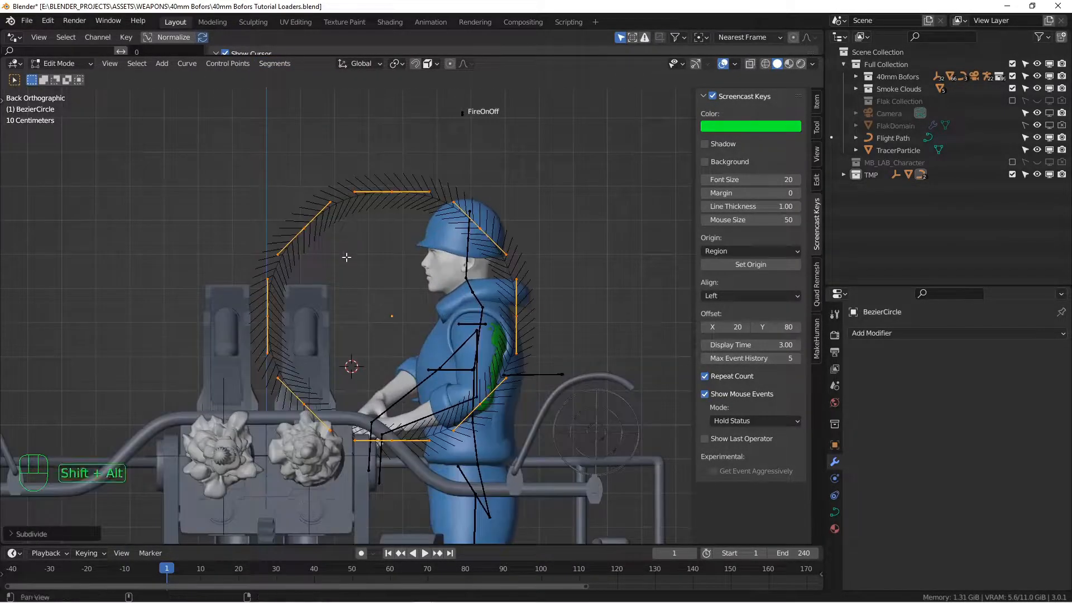
alt+shift+middle_drag(340, 251, 324, 221)
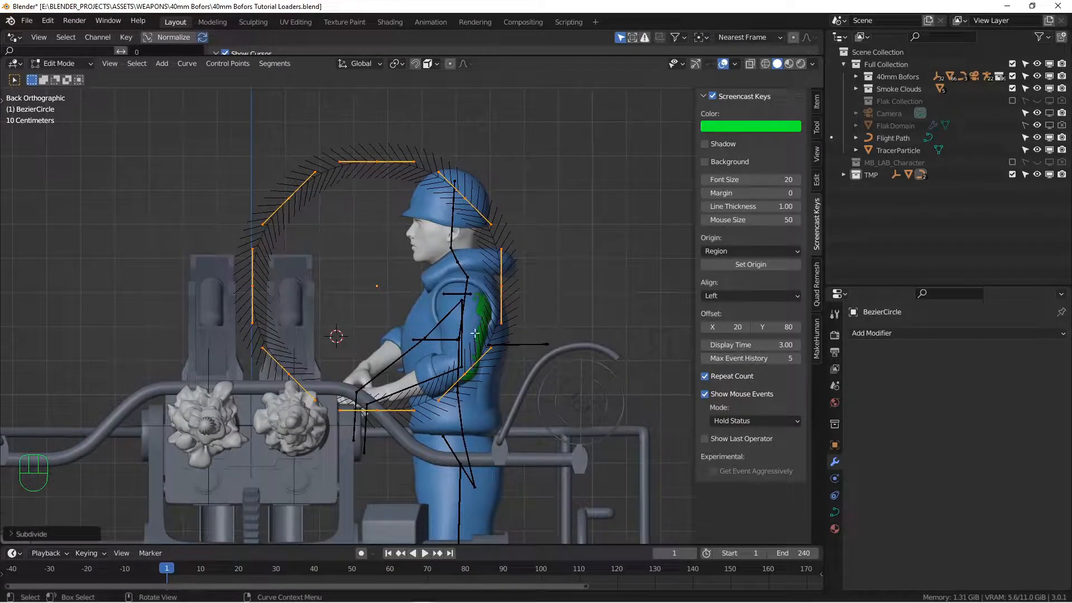
Switch the direction of the circle curve
key(a)
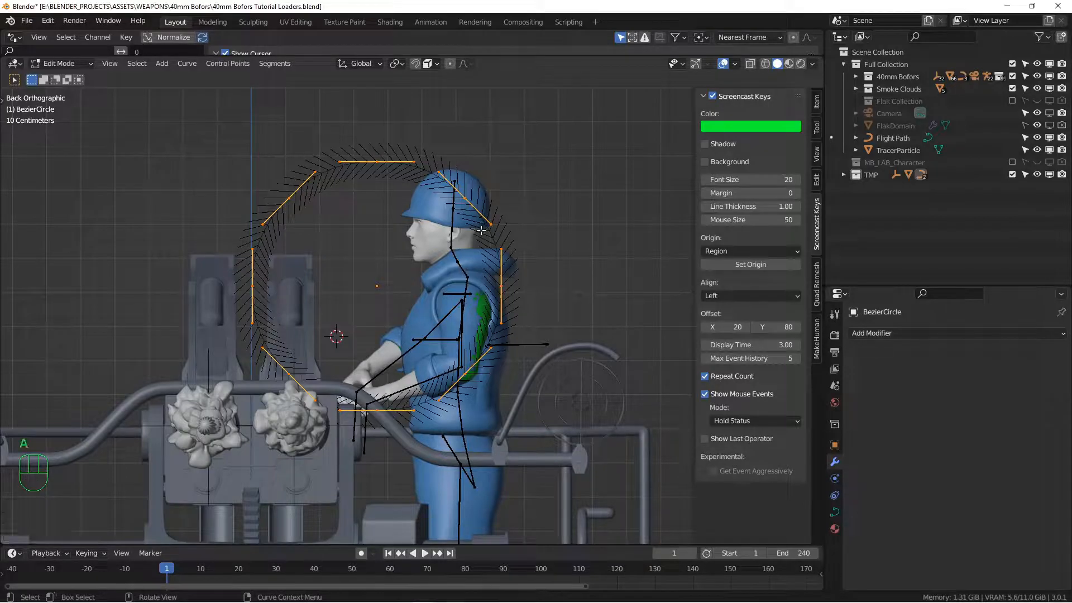
click(274, 64)
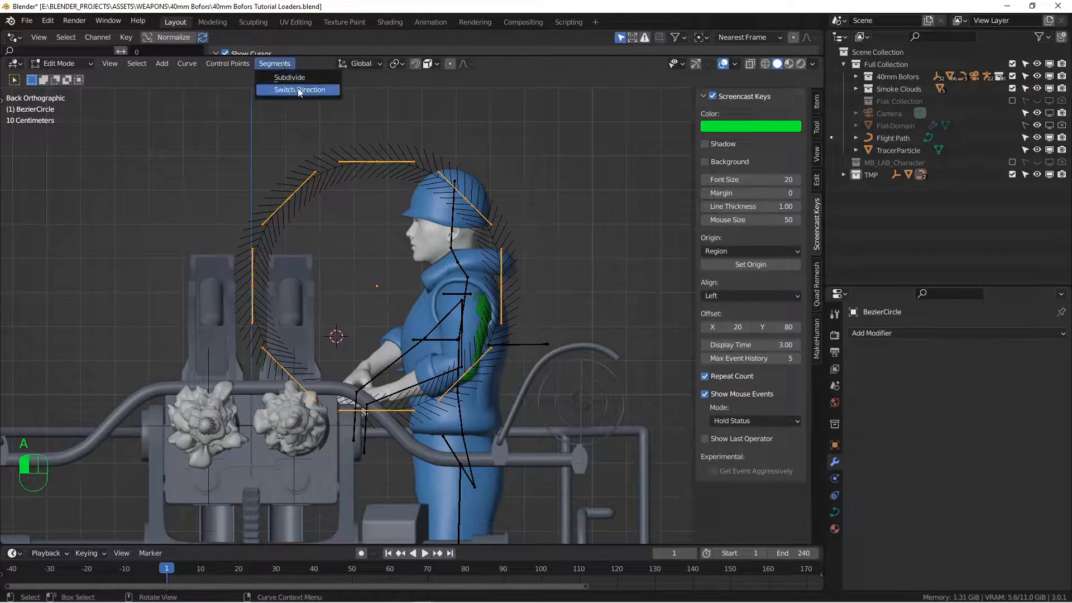
click(298, 89)
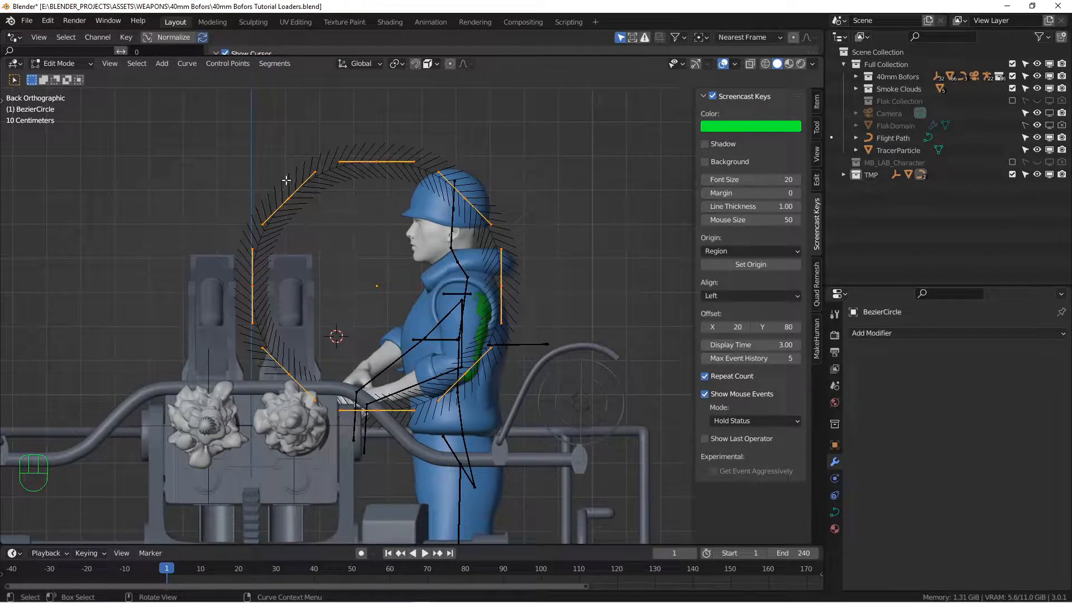
Shorten the overlay's curve normals display size to 0.09
click(735, 63)
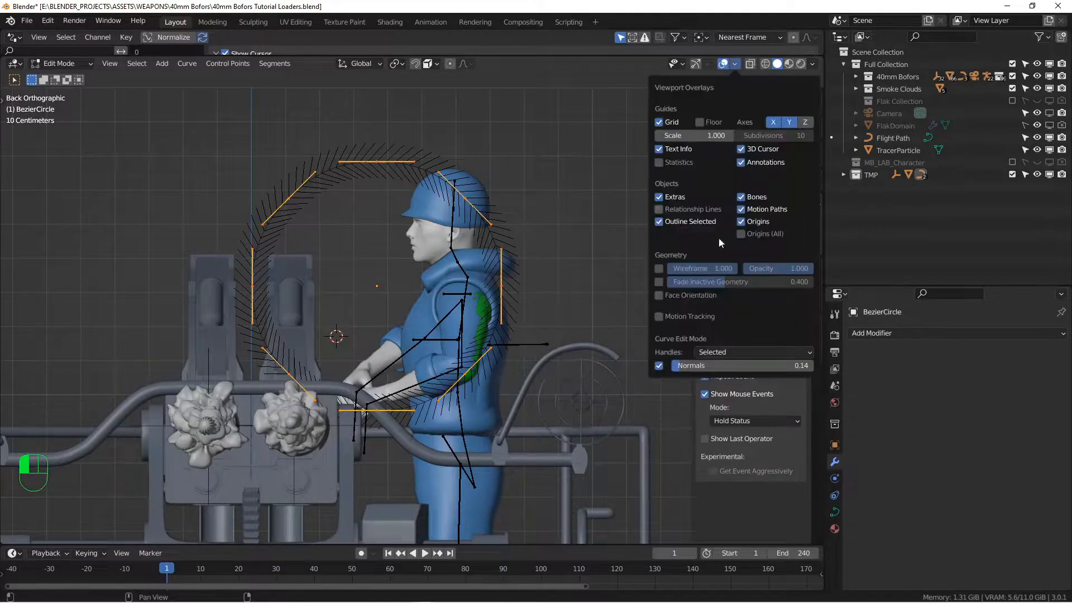
click(659, 366)
click(659, 366)
click(659, 367)
click(659, 366)
drag(729, 367, 726, 366)
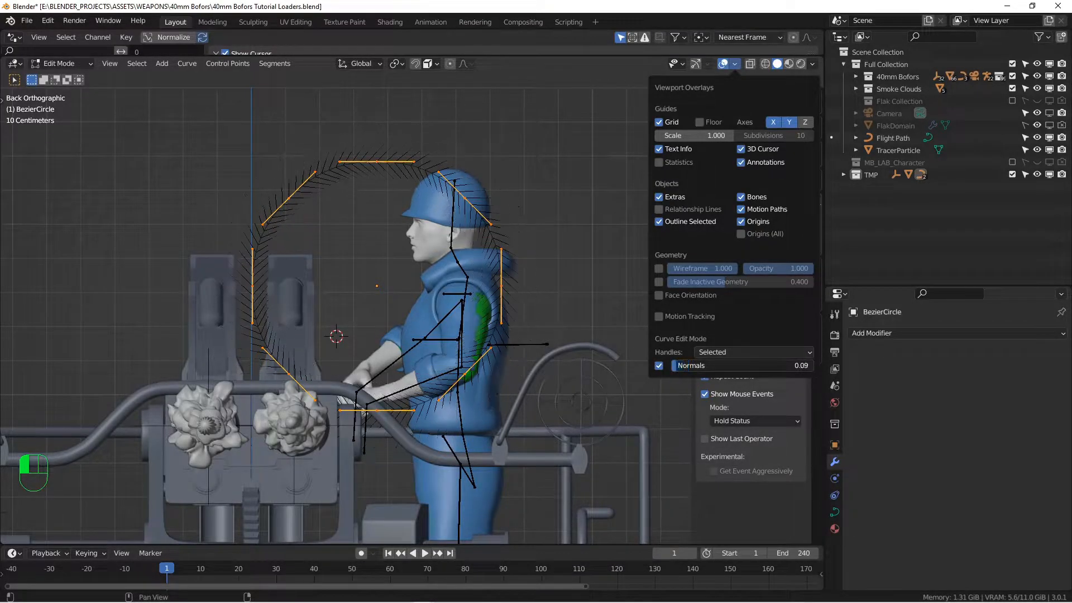
shift+middle_drag(412, 311, 441, 319)
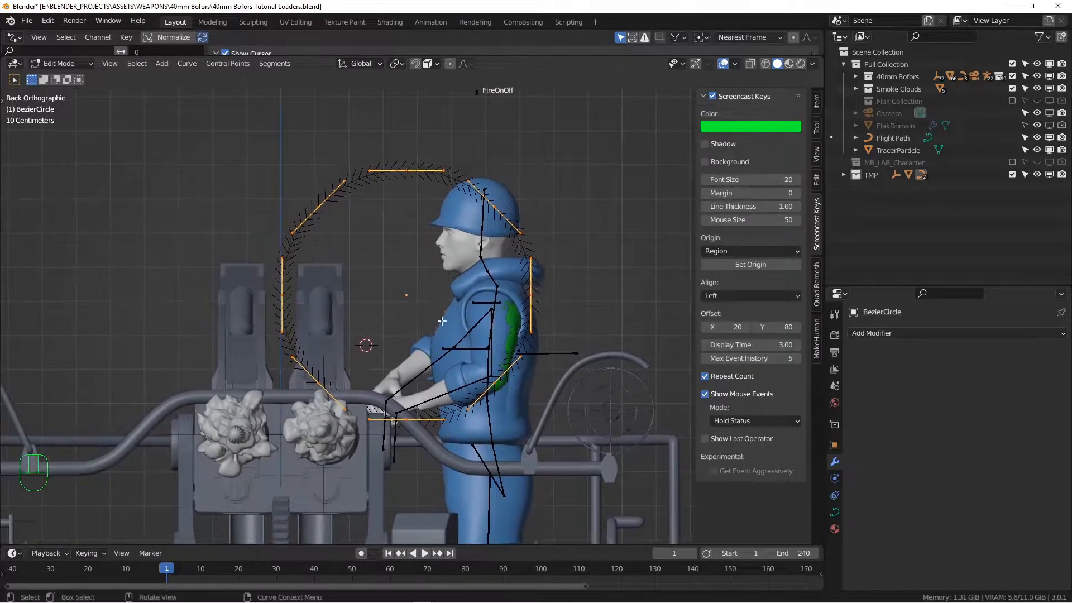
Move the left-side points and turn their handles upright to straighten the left side
click(323, 217)
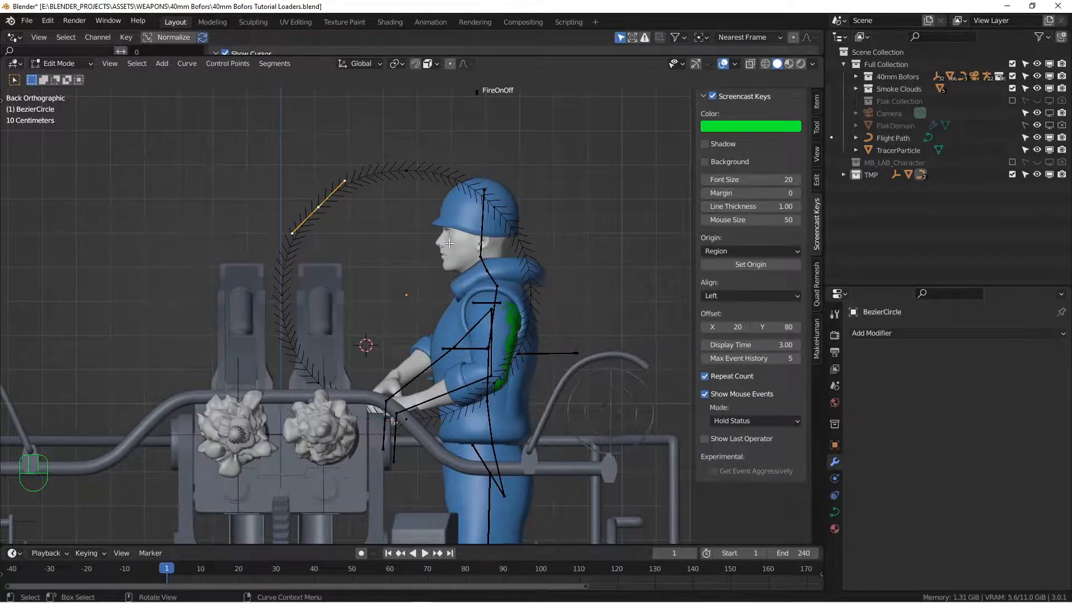
key(r)
key(ctrl+z)
key(g)
click(334, 353)
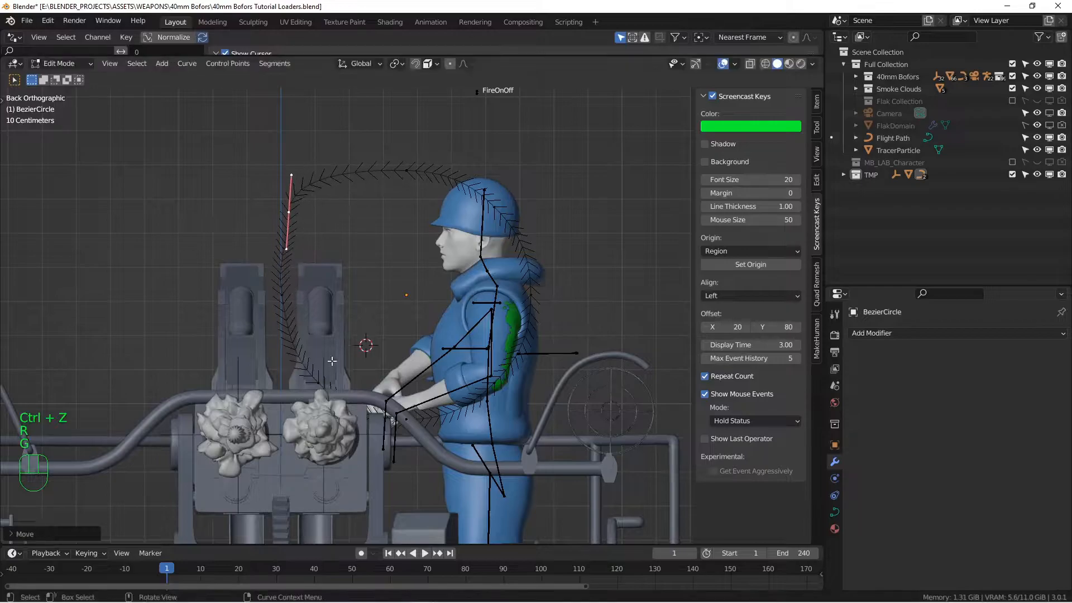
click(348, 387)
key(r)
click(376, 440)
key(g)
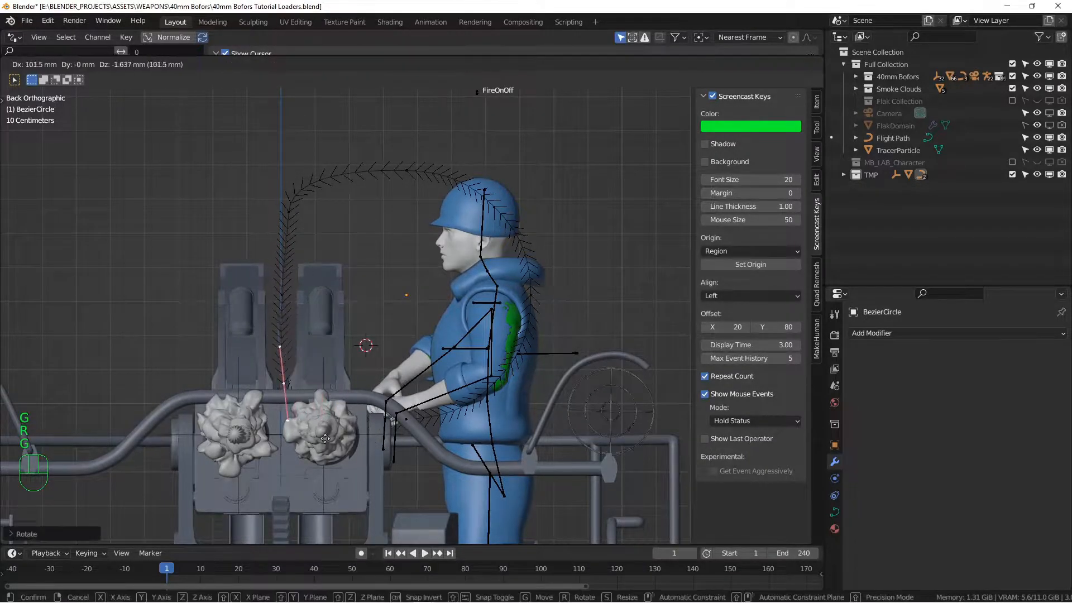
click(319, 440)
Set the right-side handles vertical, shift points left, and angle the handle near the arm diagonally
click(509, 210)
key(r)
right_click(569, 240)
click(496, 192)
key(r)
click(523, 320)
click(525, 295)
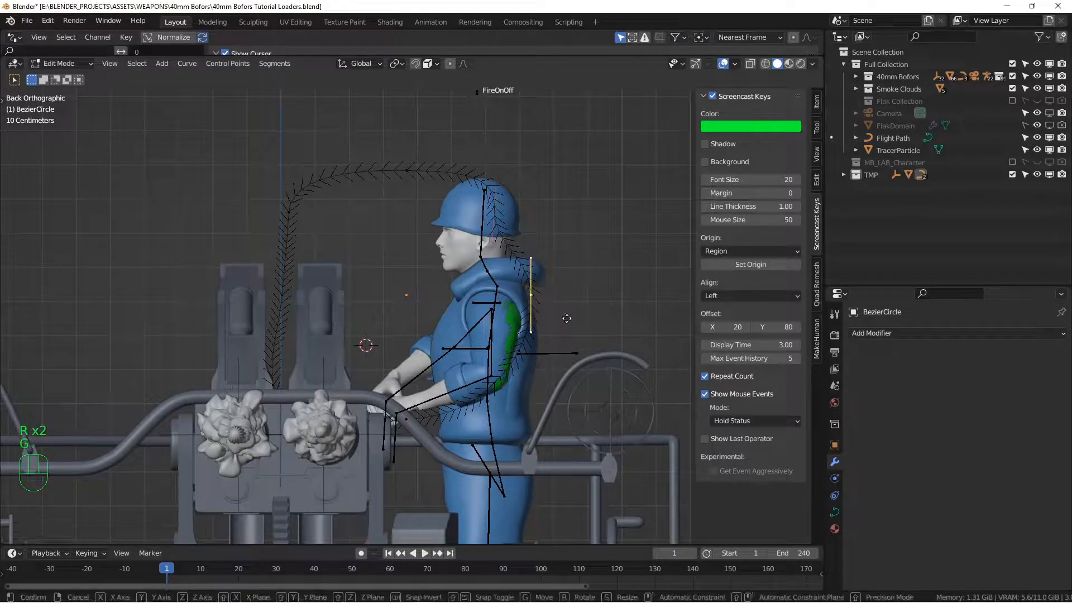
key(g)
click(523, 325)
click(495, 383)
key(r)
click(507, 376)
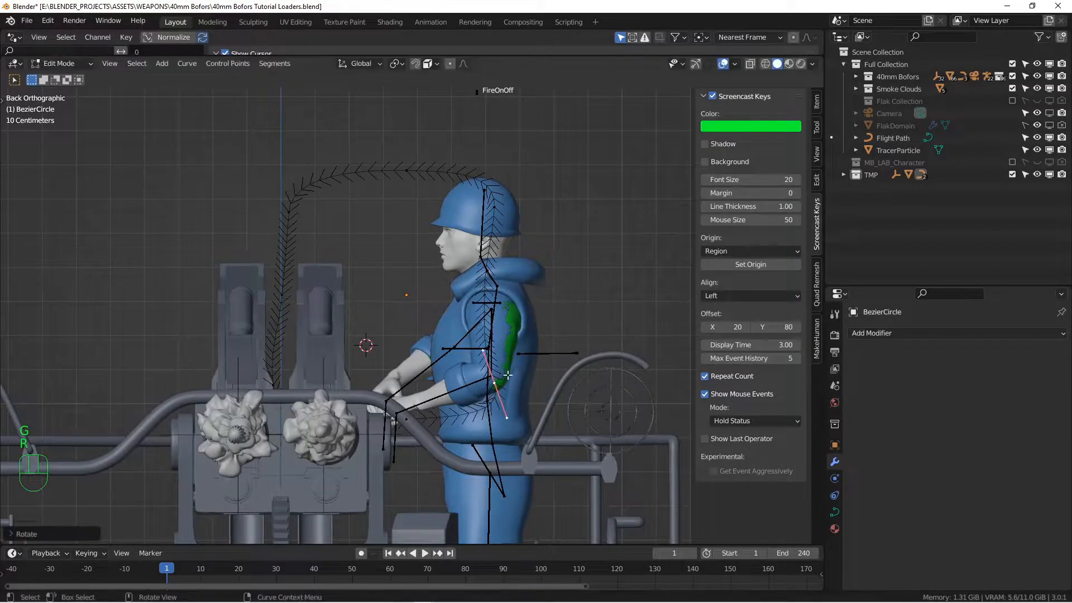
Align the three stacked right points vertically with S X 0 and move them left
drag(450, 189, 561, 428)
key(s)
key(x)
key(0)
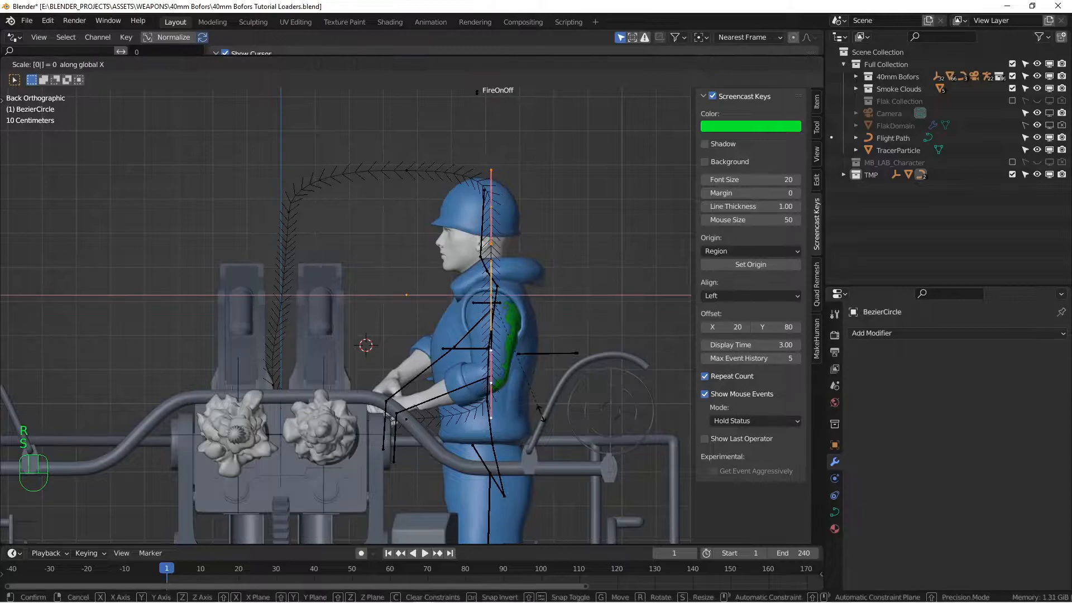
key(Return)
key(g)
click(470, 417)
Check the arch in Back view, leave Edit Mode, and select LoaderCurve.L
drag(248, 356, 310, 434)
drag(259, 124, 446, 223)
alt+shift+middle_drag(426, 211, 427, 192)
alt+middle_drag(363, 257, 380, 276)
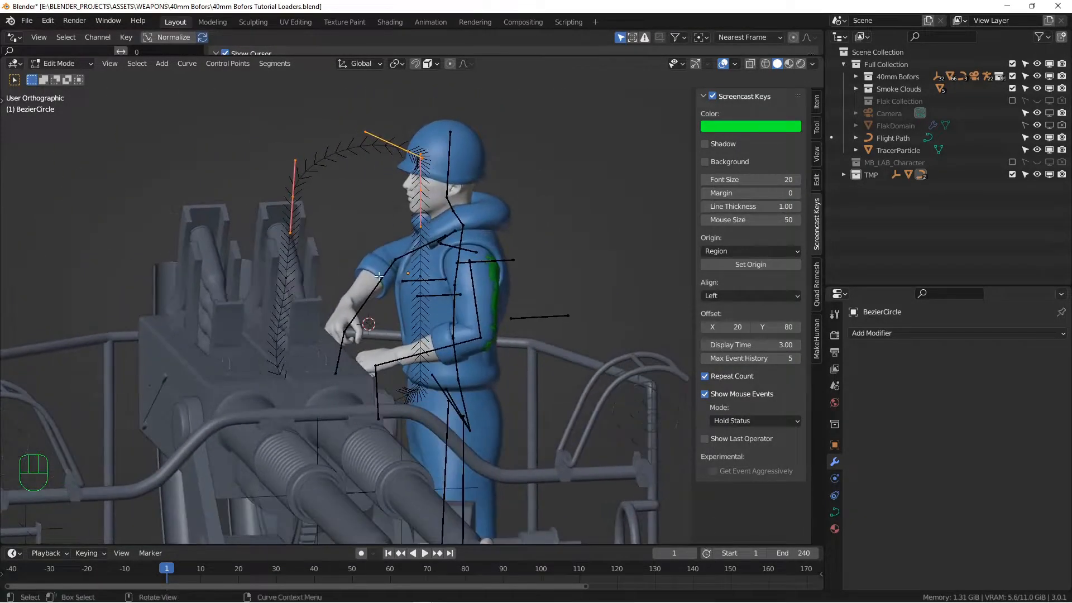
key(ctrl+KP_1)
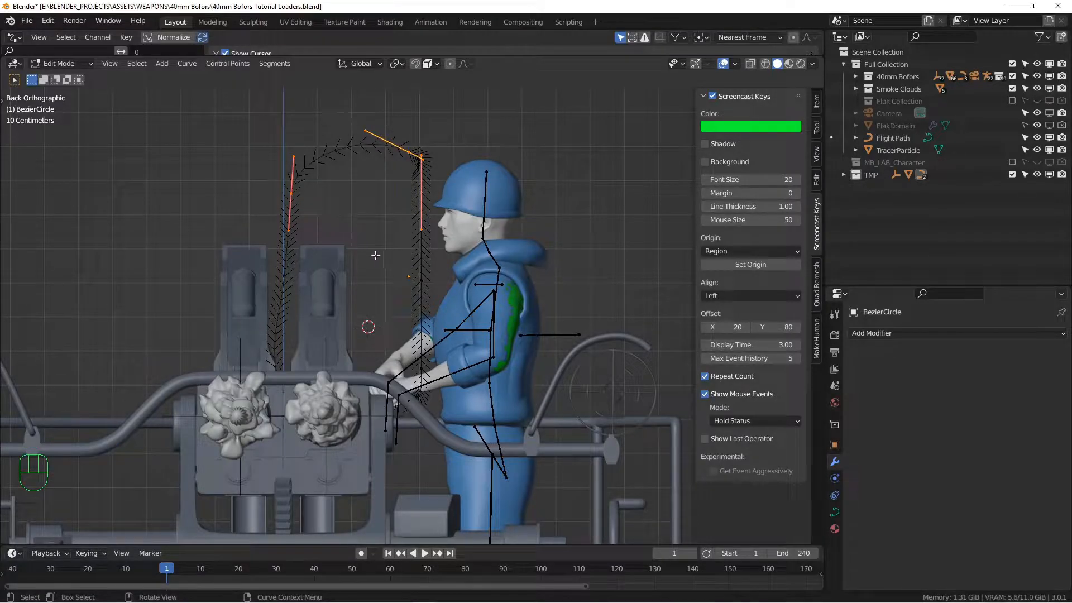
key(Tab)
click(305, 258)
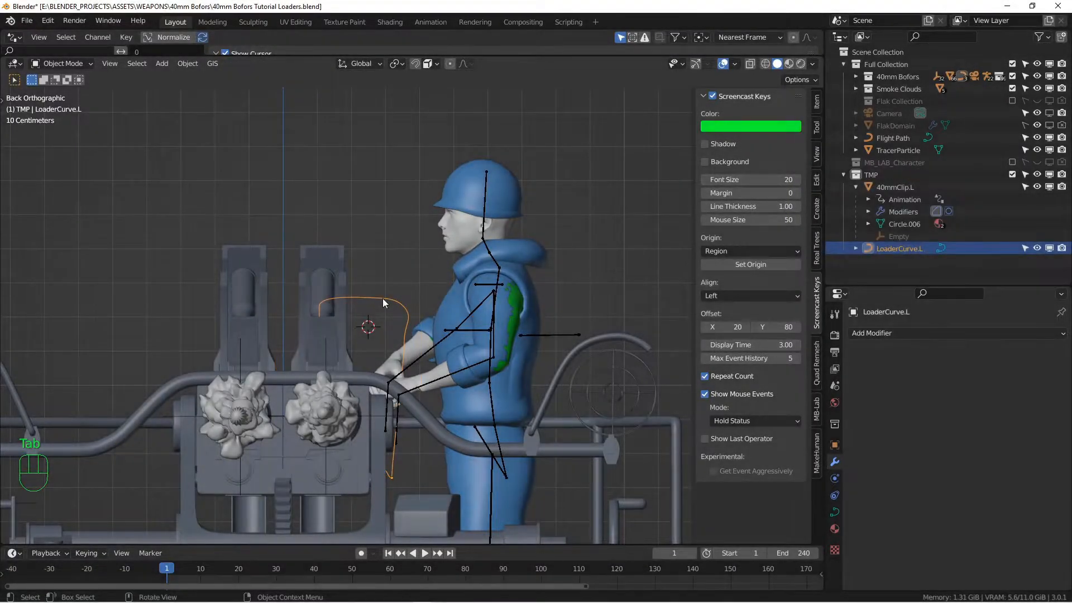
Inspect LoaderCurve.L isolated in Local View from behind, then restore the full scene
middle_drag(372, 300, 380, 324)
key(Tab)
key(Tab)
key(KP_Divide)
key(ctrl+KP_1)
scroll(448, 304, down, 1)
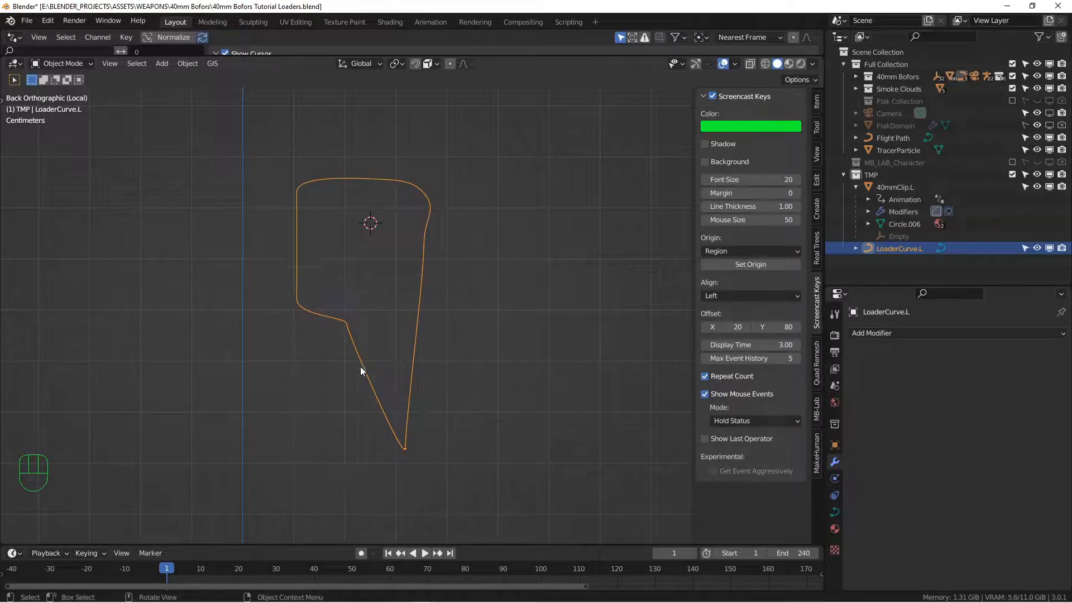
key(KP_Divide)
Select 40mmClip.L and isolate it in Local View to examine its four rounds
alt+drag(353, 367, 405, 257)
scroll(417, 297, down, 2)
scroll(401, 336, down, 3)
alt+shift+drag(377, 463, 361, 405)
click(354, 421)
key(KP_8)
key(KP_Divide)
scroll(341, 367, up, 2)
scroll(448, 417, up, 3)
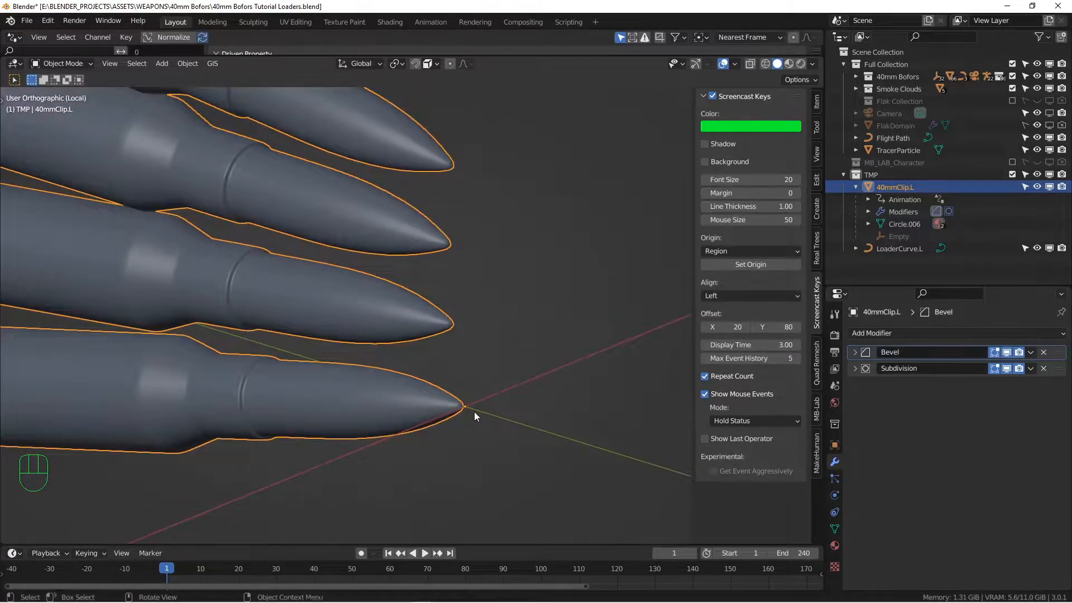
scroll(474, 411, up, 3)
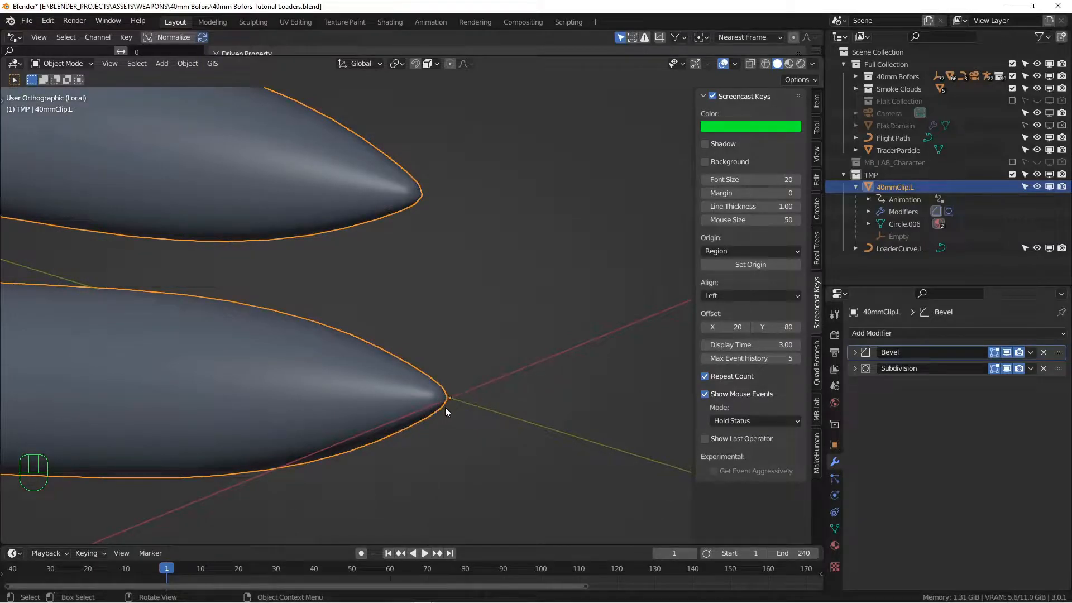
scroll(444, 410, down, 6)
alt+drag(449, 393, 373, 401)
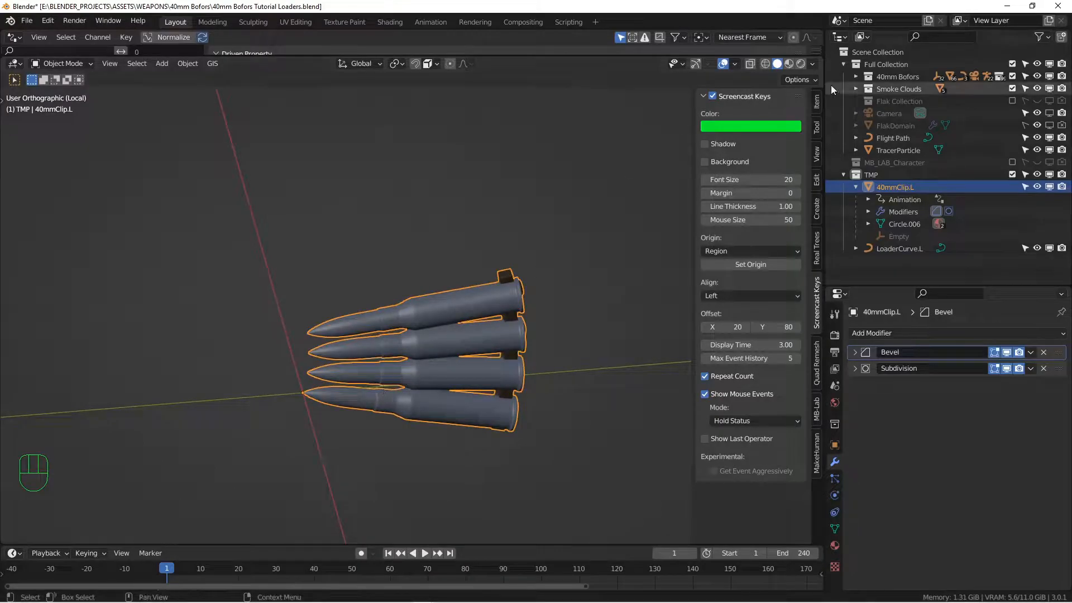
Show 40mmClip.L's transform values and exit Local View to see the whole gun mount
click(817, 101)
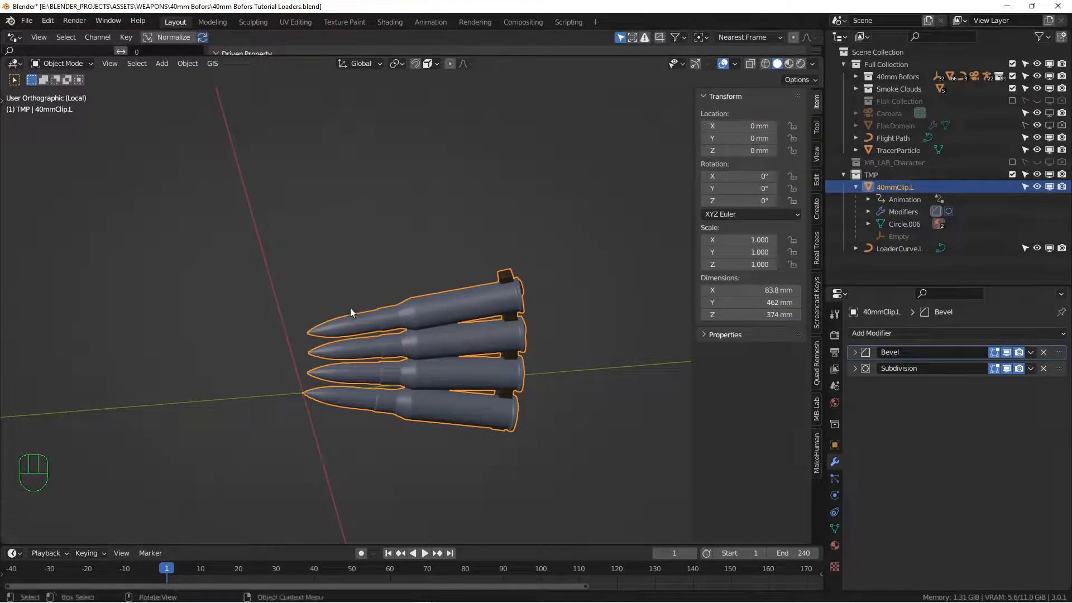
scroll(347, 316, down, 4)
key(KP_Divide)
scroll(347, 316, down, 2)
alt+drag(347, 309, 346, 324)
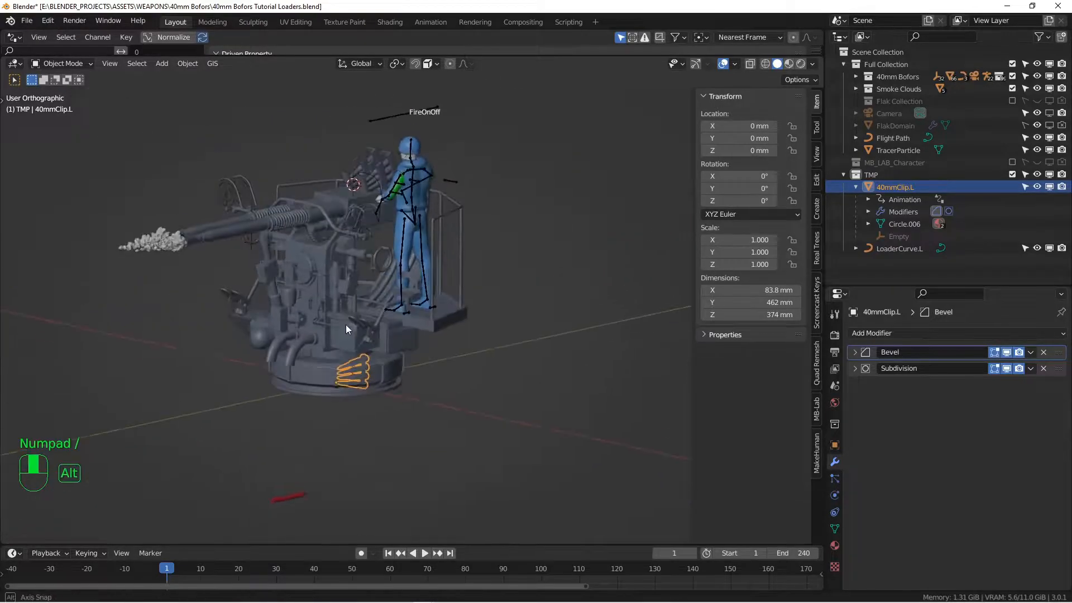
scroll(341, 279, up, 3)
alt+drag(340, 266, 325, 304)
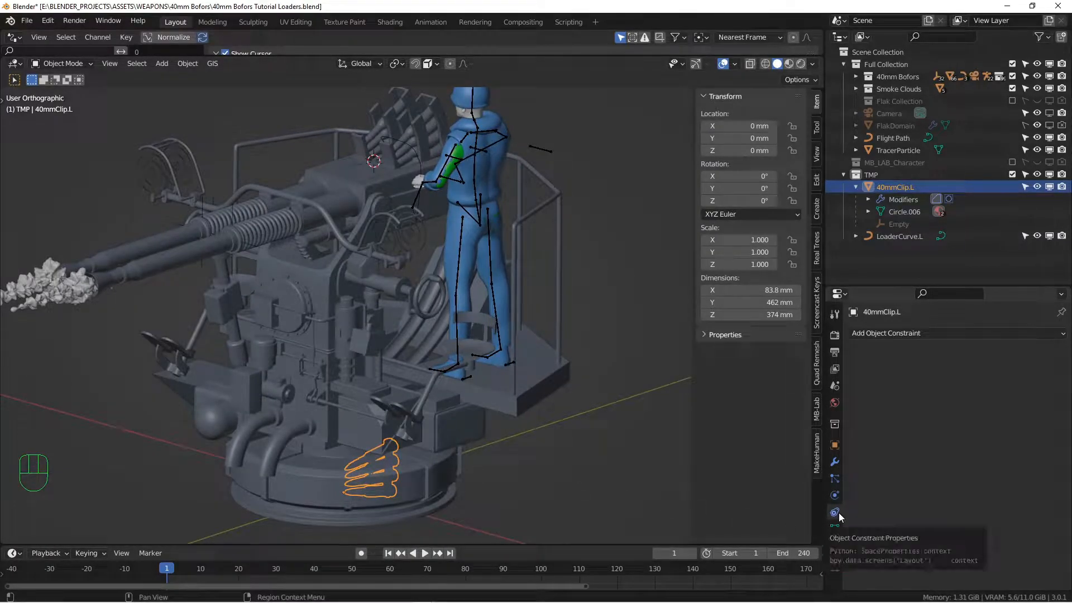
Add a Follow Path constraint to 40mmClip.L targeting LoaderCurve.L and enable Animate Path
click(970, 333)
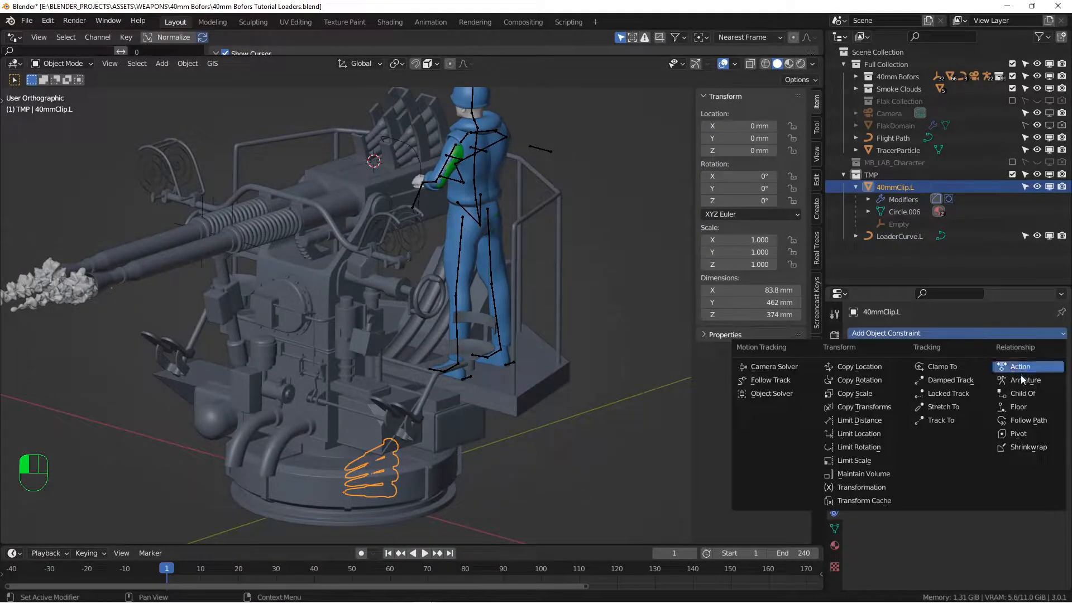
click(1026, 421)
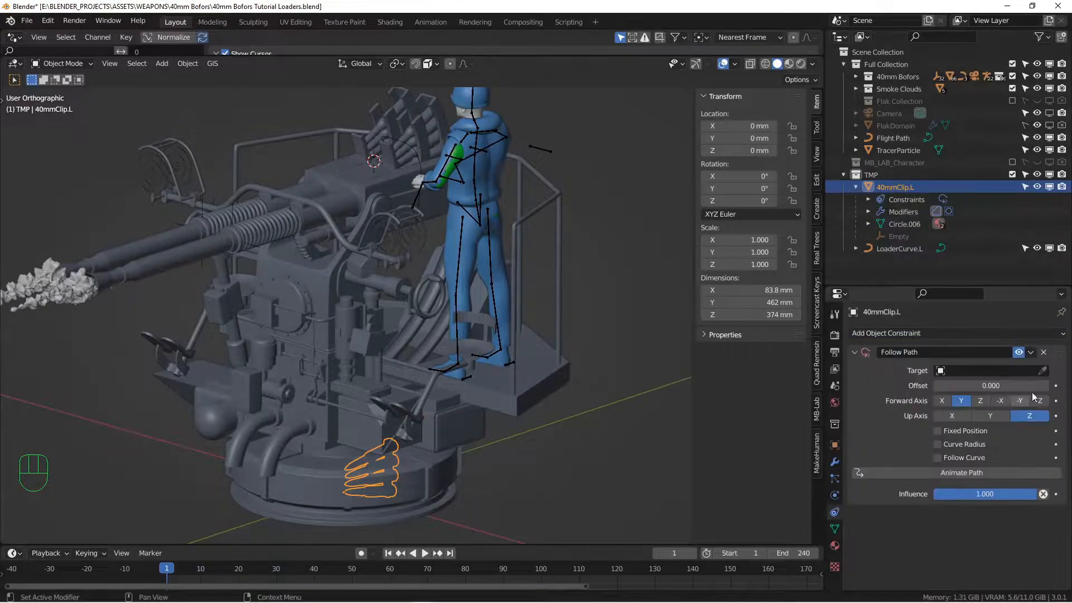
click(1043, 371)
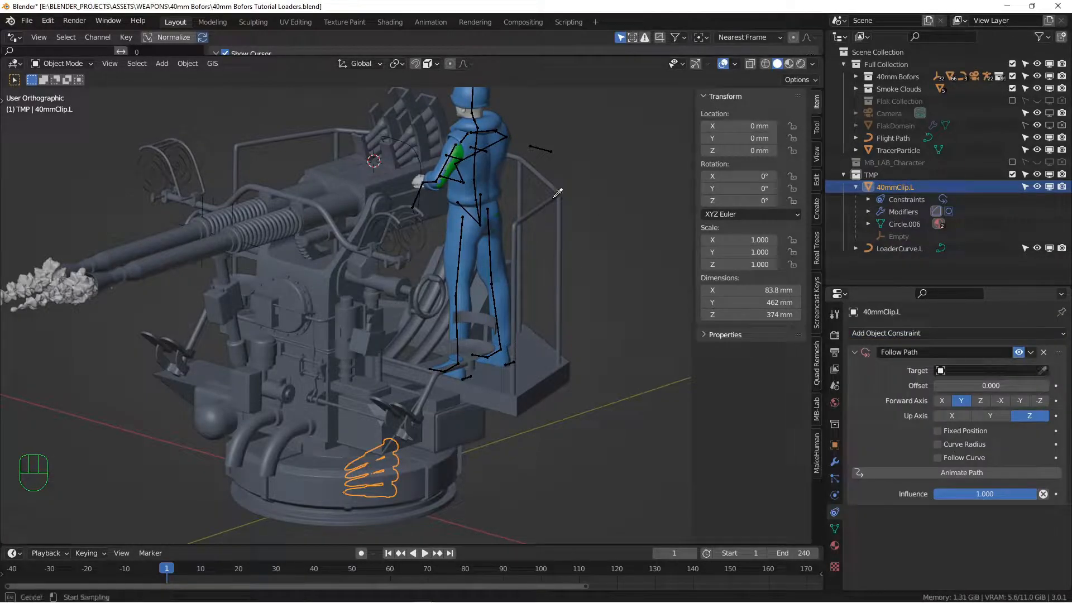
click(415, 153)
middle_drag(416, 153, 249, 258)
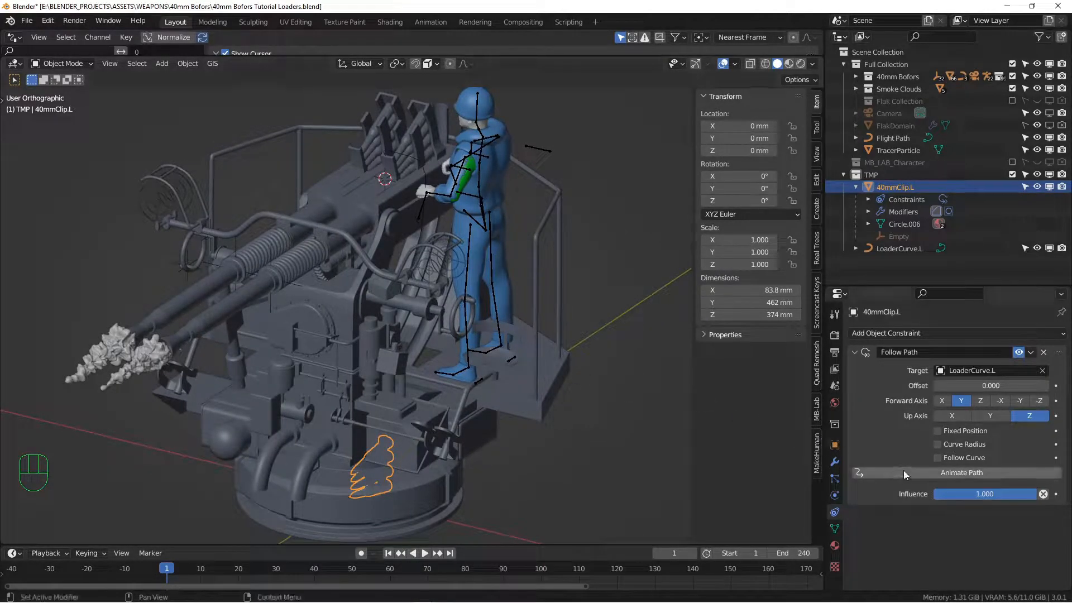
click(927, 471)
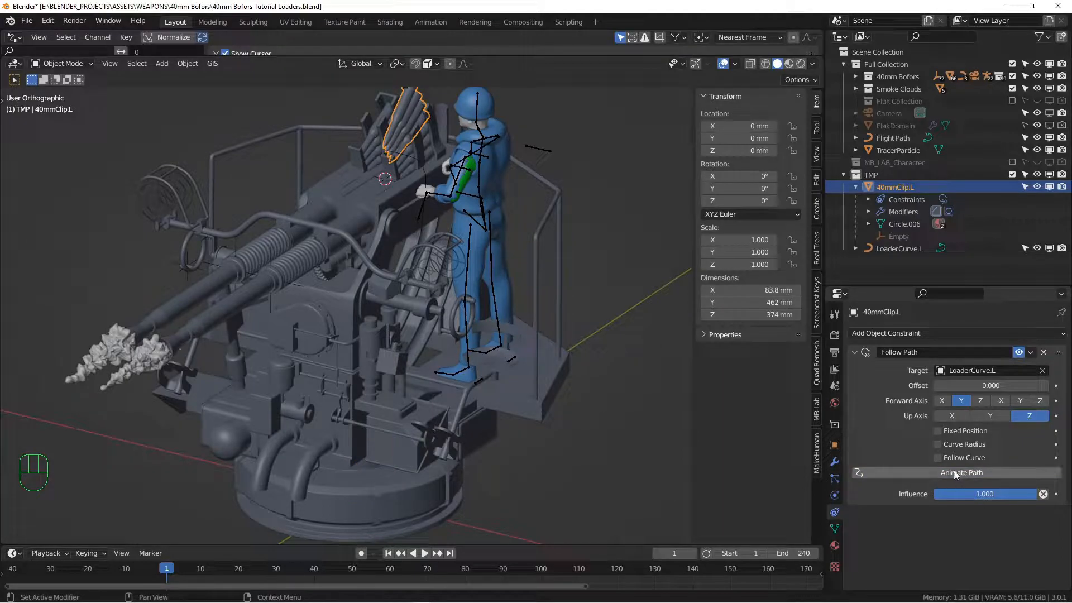
Play back and scrub to watch the clip travel the curve, then select LoaderCurve.L
middle_drag(427, 164, 373, 181)
shift+middle_drag(373, 182, 327, 197)
scroll(390, 259, up, 5)
shift+middle_drag(430, 255, 415, 223)
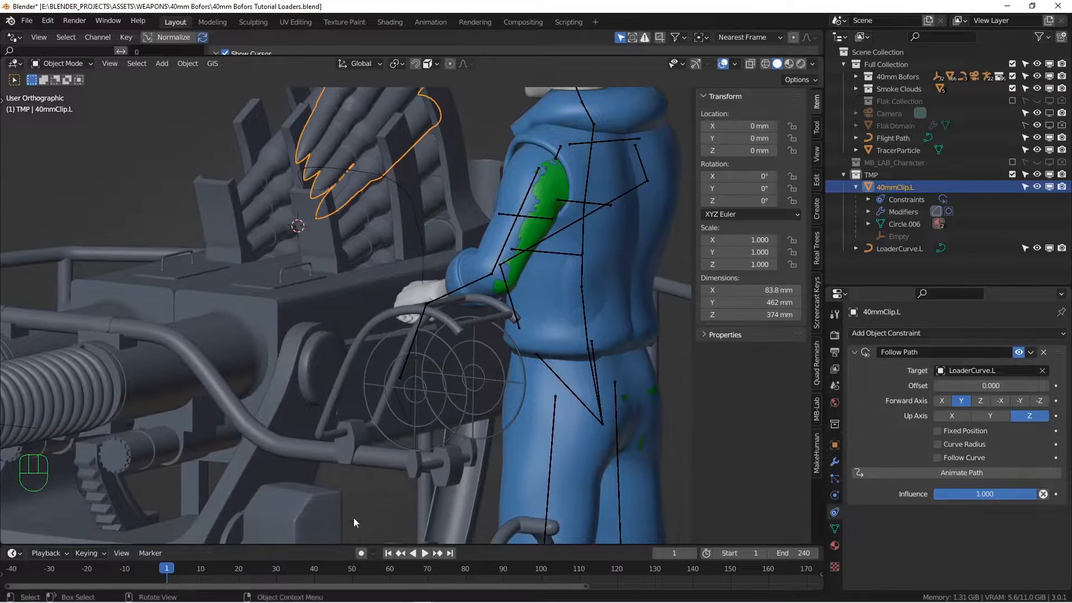
key(space)
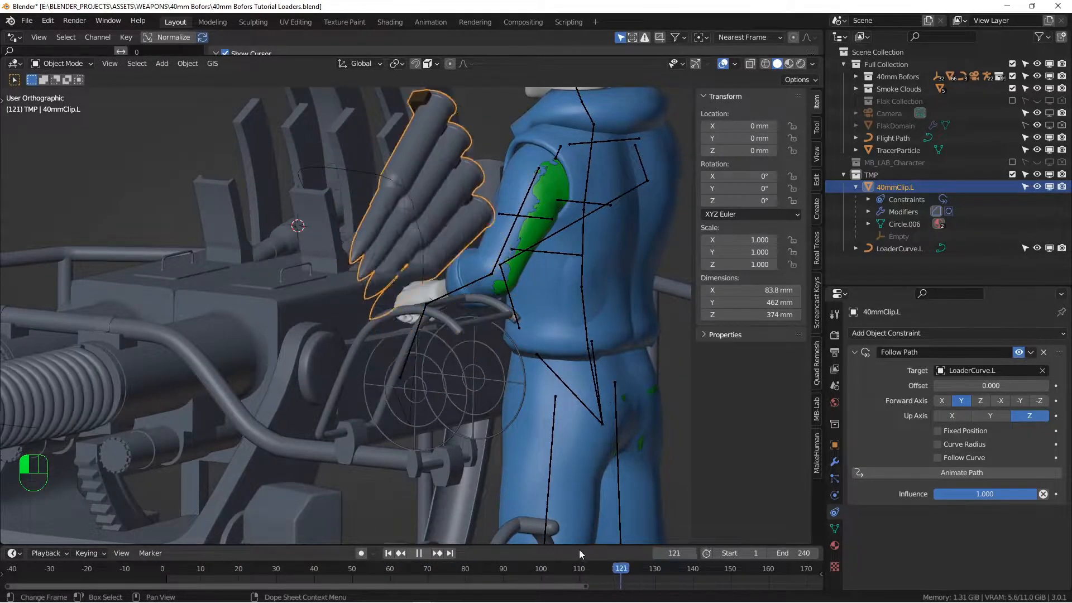
drag(582, 550, 575, 550)
click(387, 553)
ctrl+alt+middle_drag(352, 190, 309, 190)
alt+middle_drag(316, 235, 386, 356)
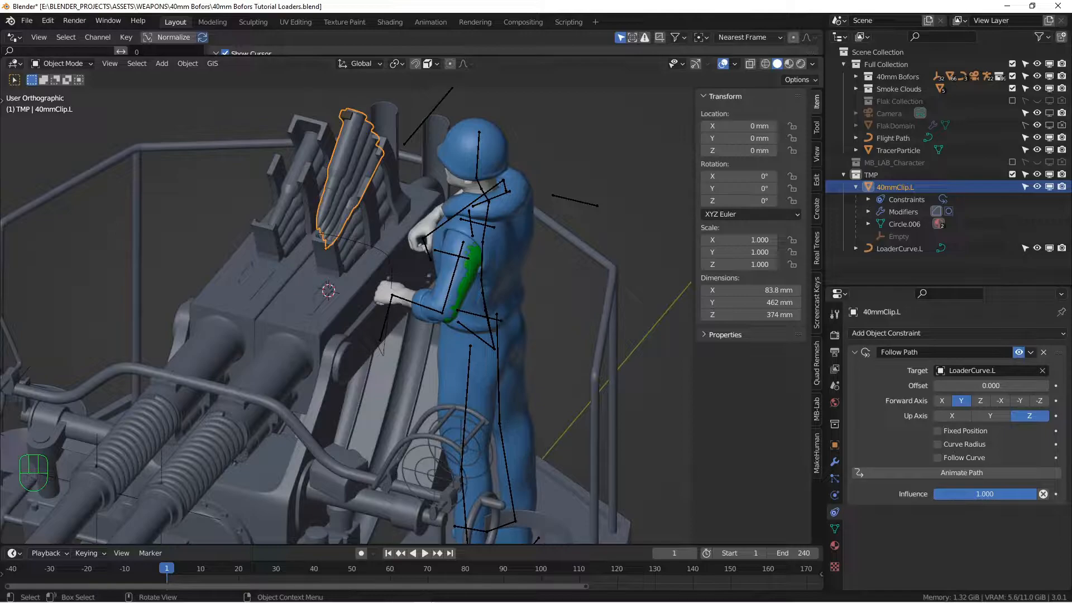
click(377, 250)
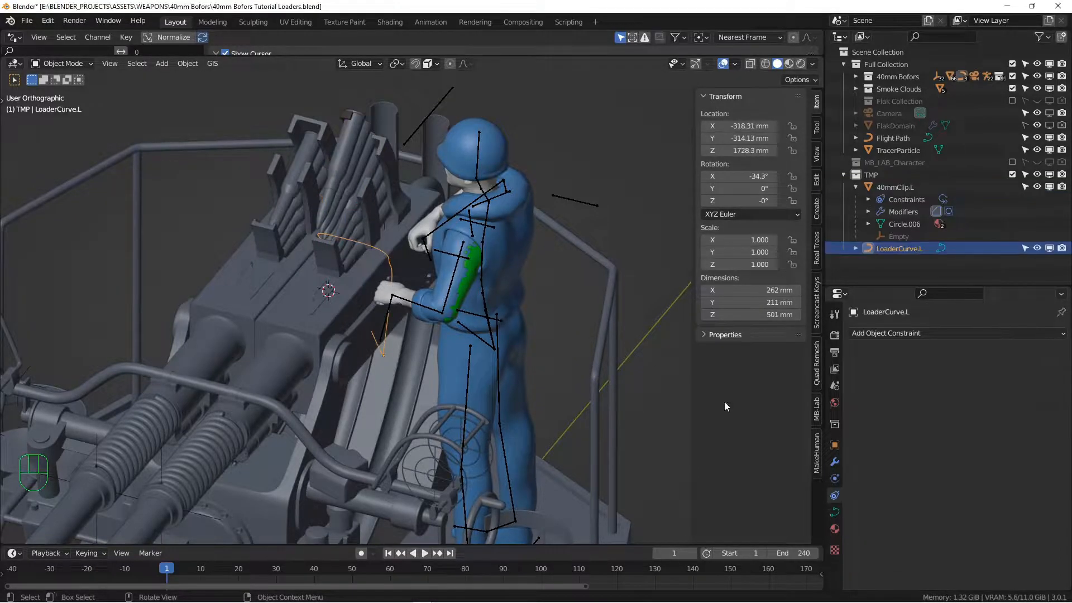
Open LoaderCurve.L's Path Animation settings and scrub through the existing animation
click(835, 513)
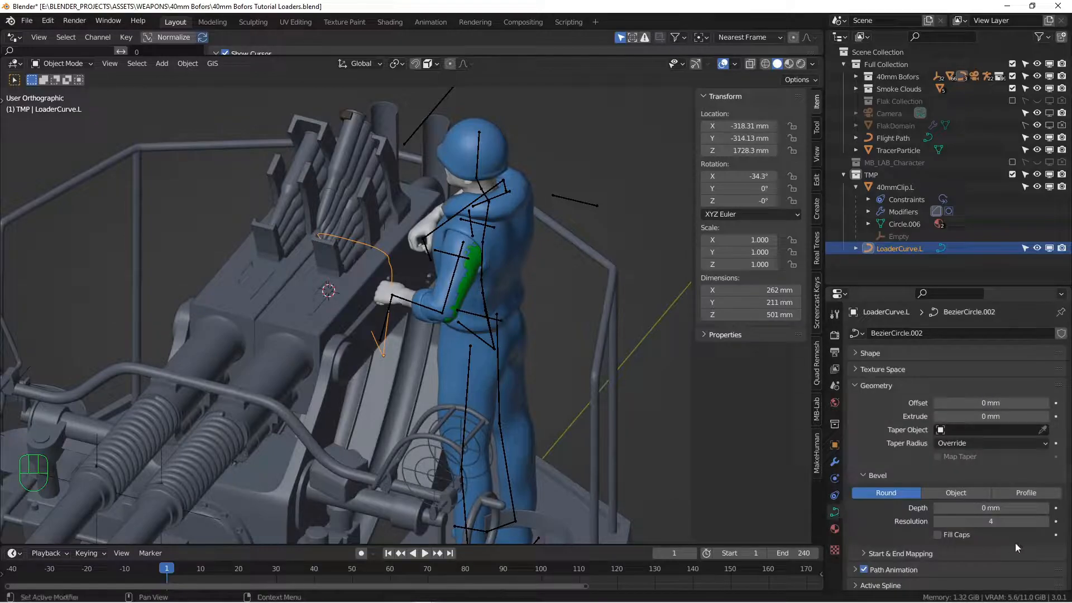
scroll(849, 491, down, 4)
click(854, 477)
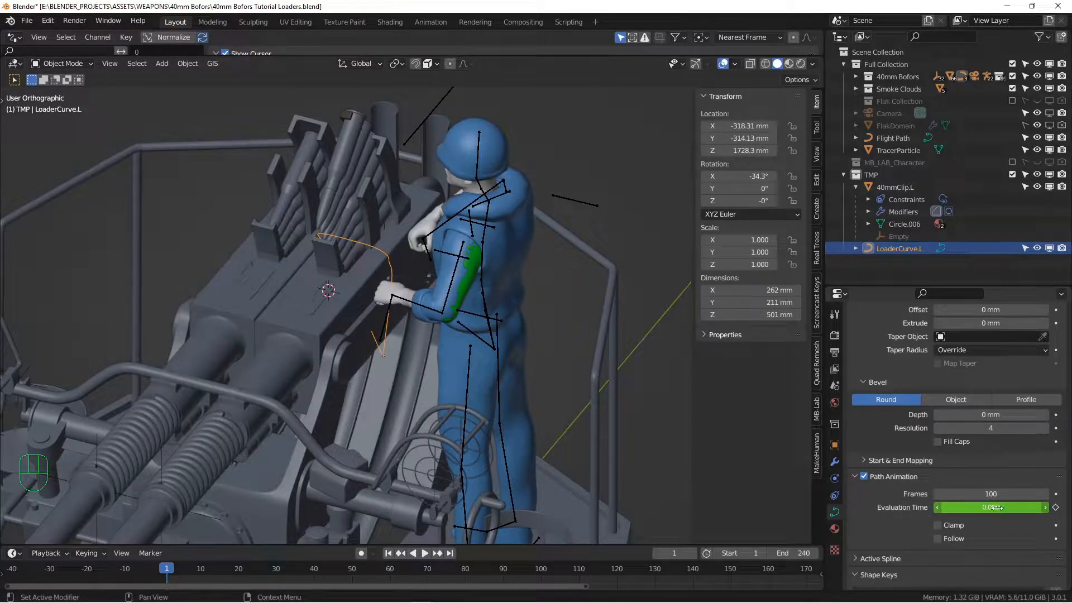
alt+middle_drag(424, 257, 403, 239)
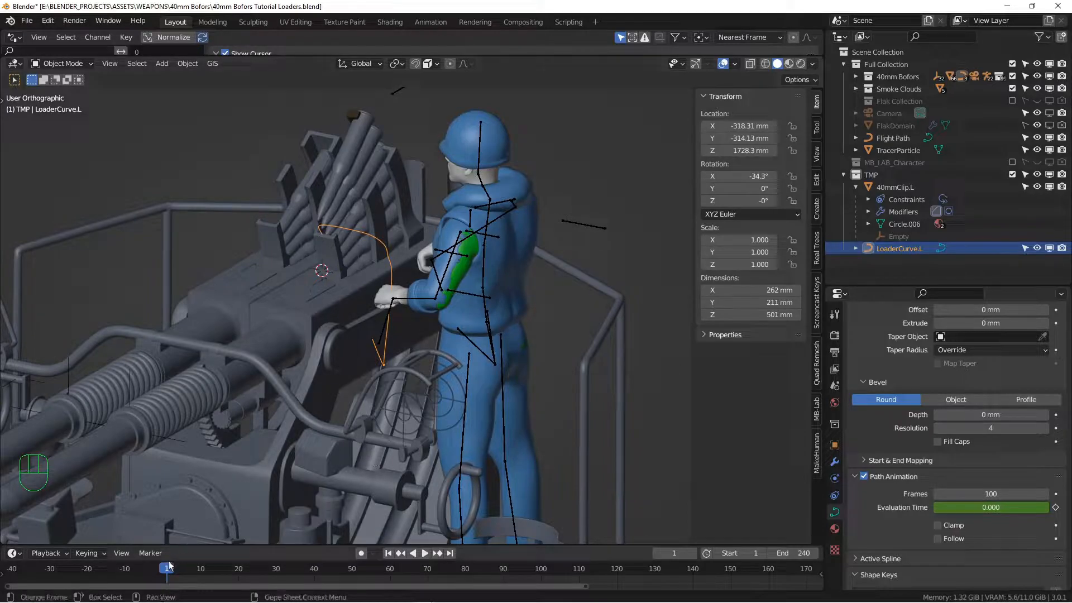
drag(167, 570, 469, 576)
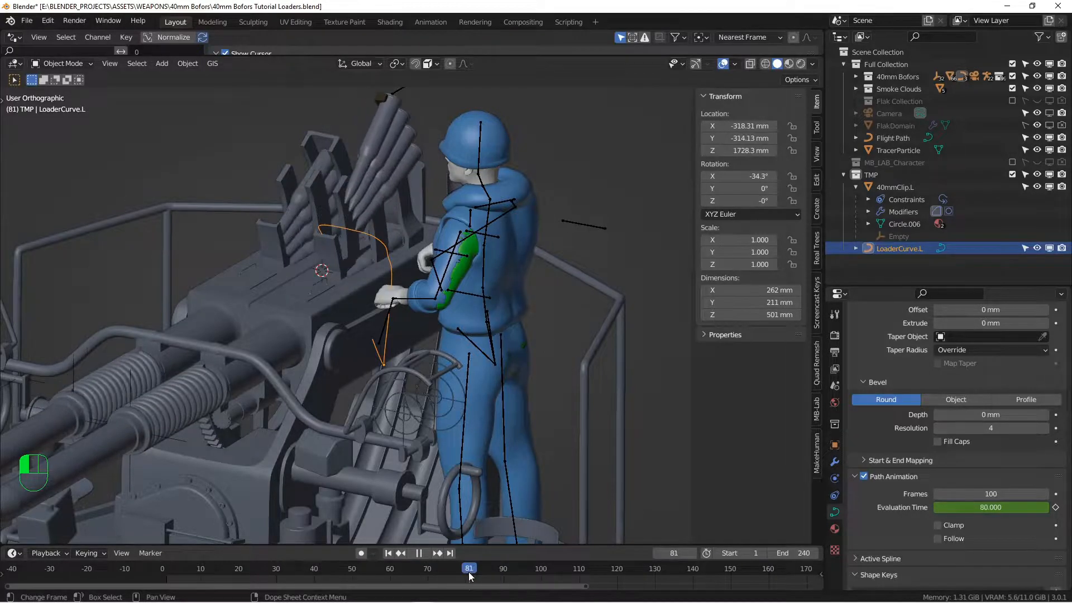
click(390, 553)
Set the path animation Frames to 51 and play it back
click(973, 494)
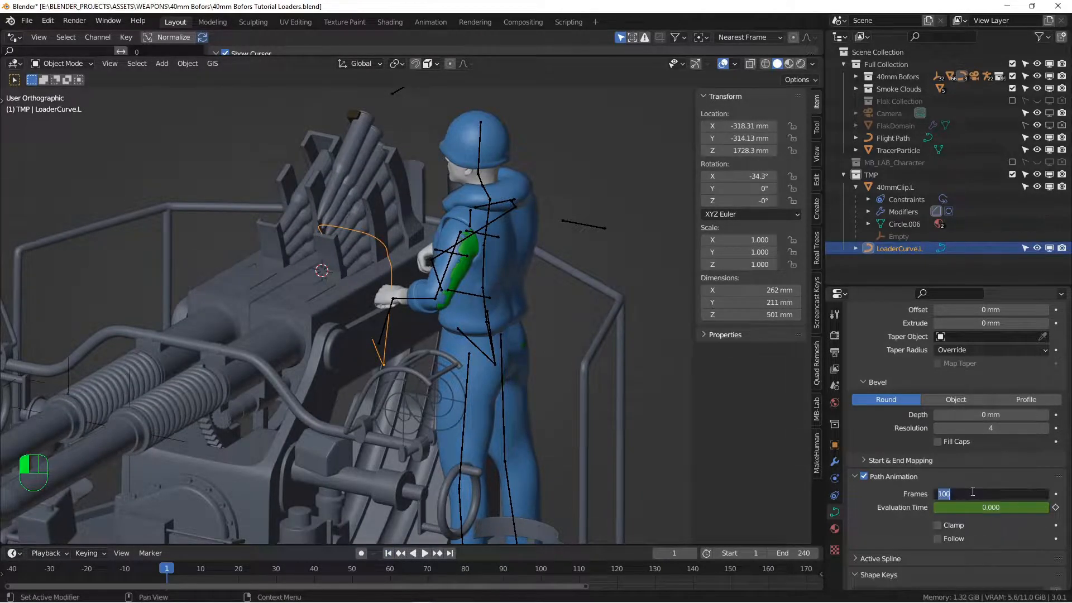
text(51)
key(Return)
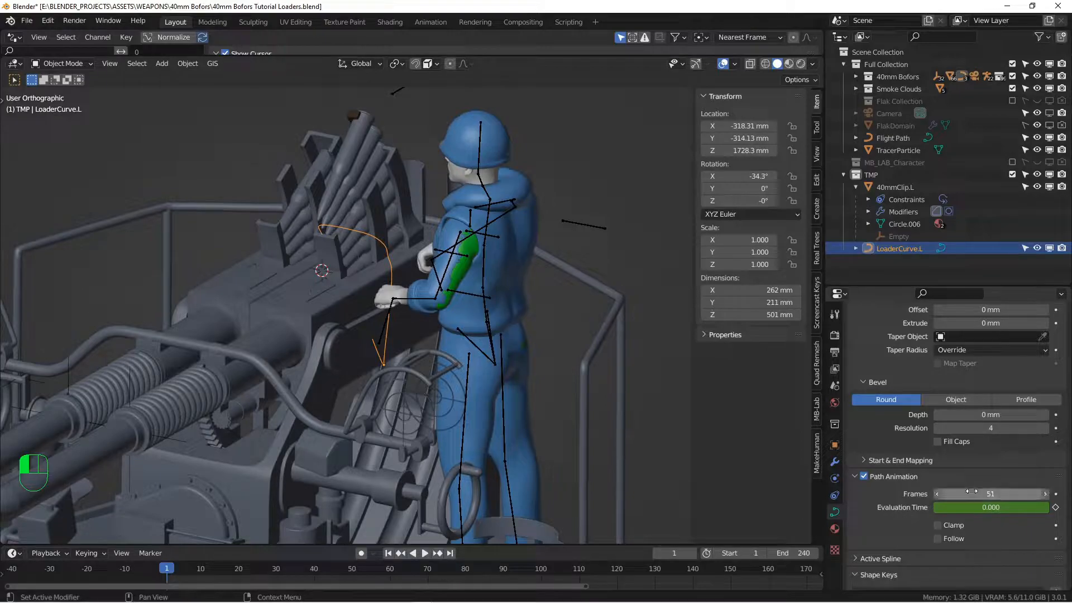
key(space)
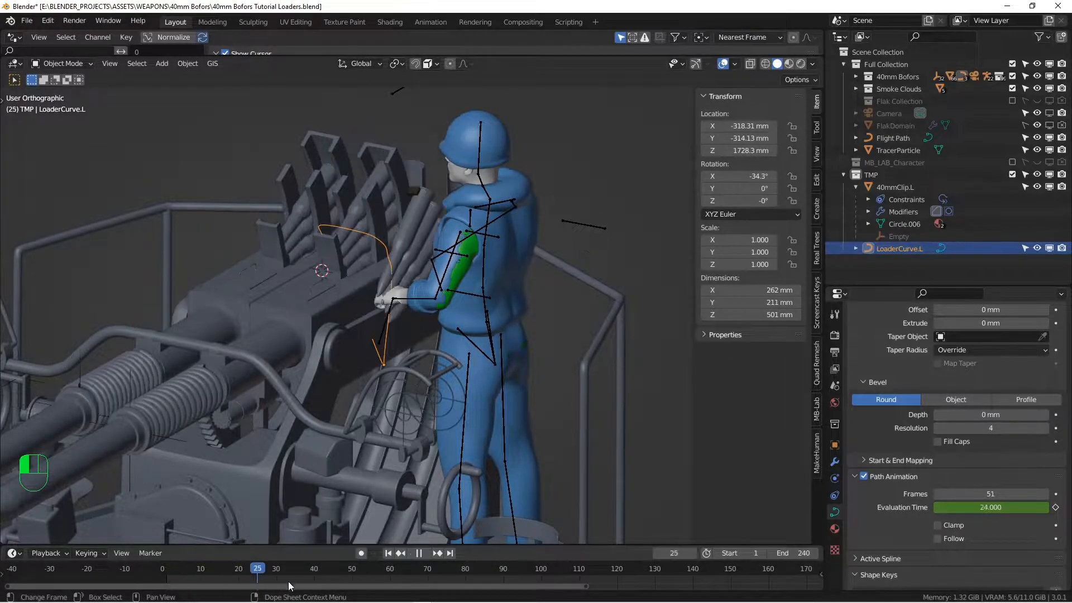
key(space)
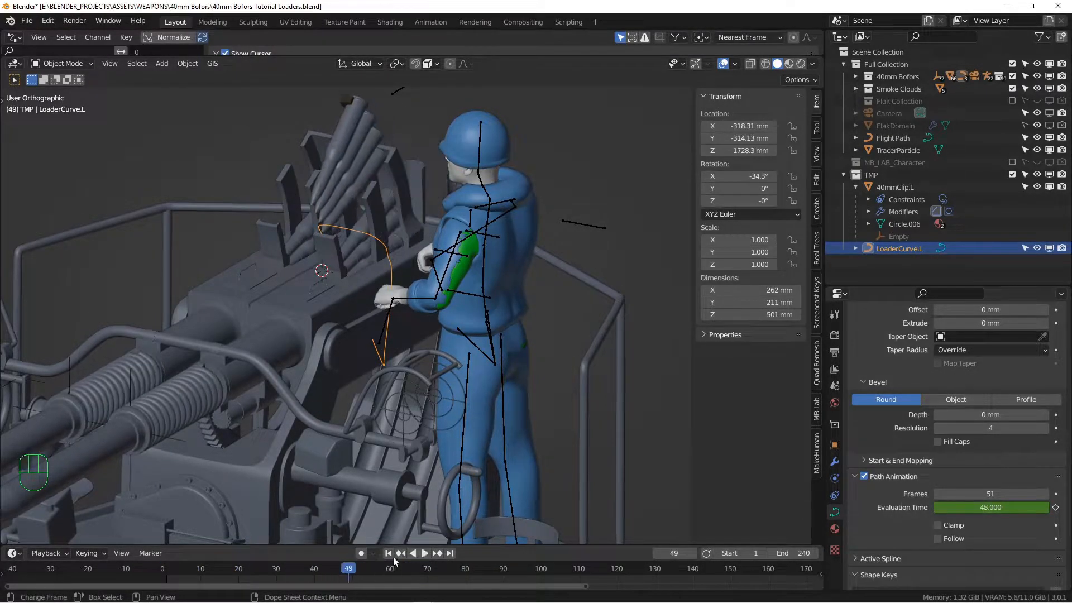
click(388, 553)
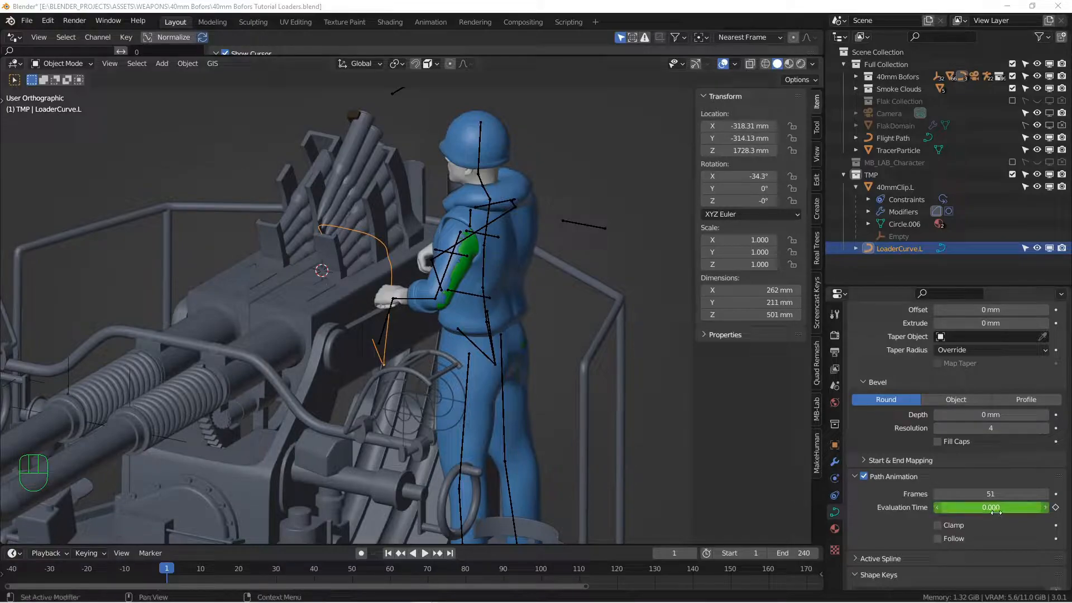
Set Evaluation Time to 18 so the clip sits partway along the curve
drag(991, 507, 1030, 507)
click(974, 505)
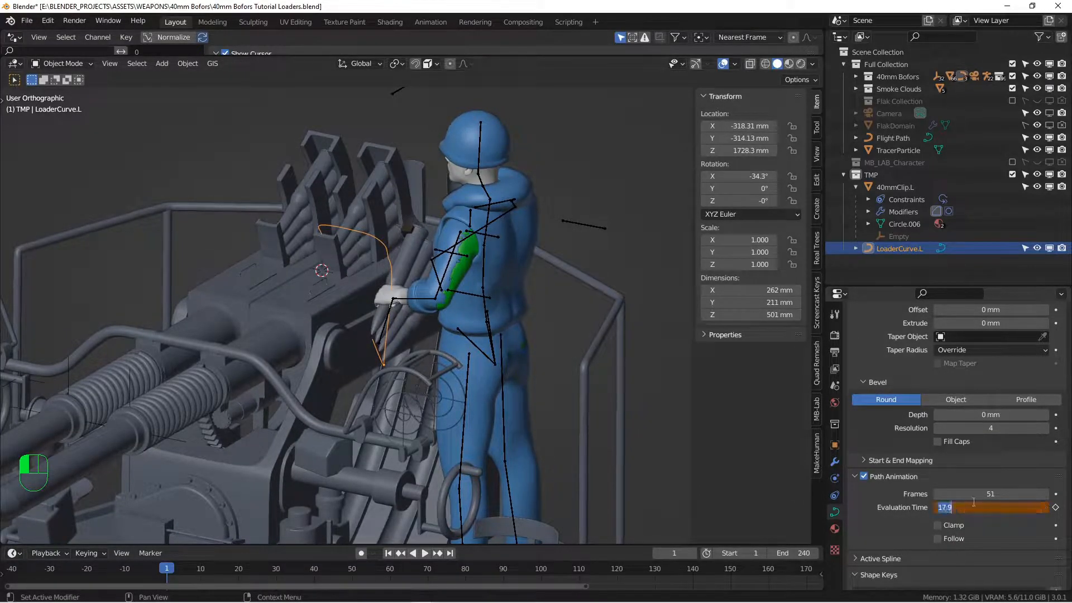
text(18)
key(Return)
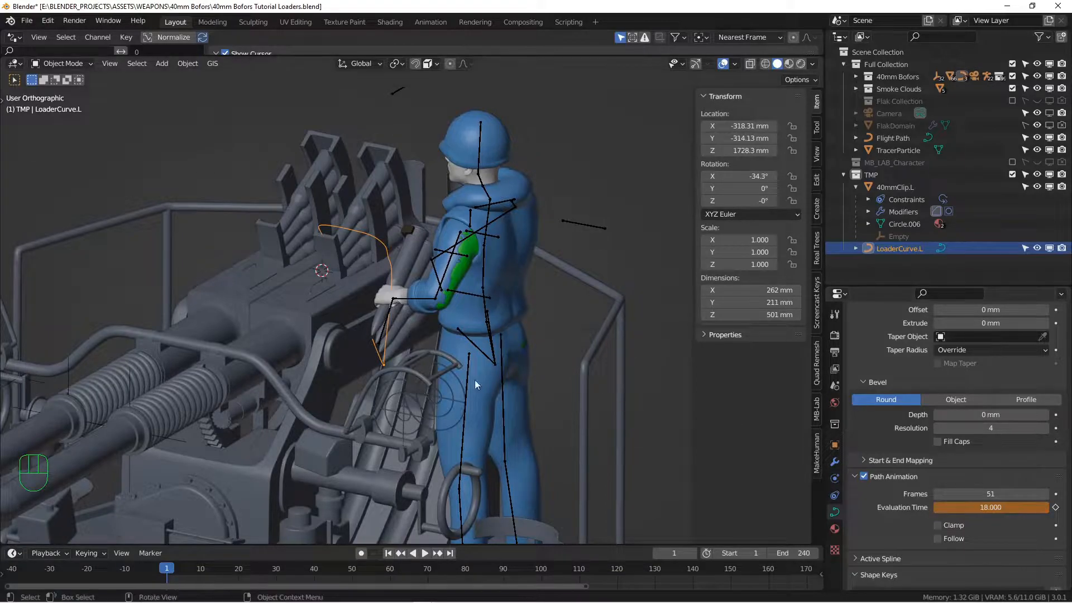
middle_drag(390, 361, 419, 357)
Enlarge the timeline area and orbit to show the whole gun and smoke
drag(354, 544, 354, 497)
scroll(317, 378, down, 4)
alt+shift+middle_drag(317, 379, 394, 336)
scroll(401, 330, up, 3)
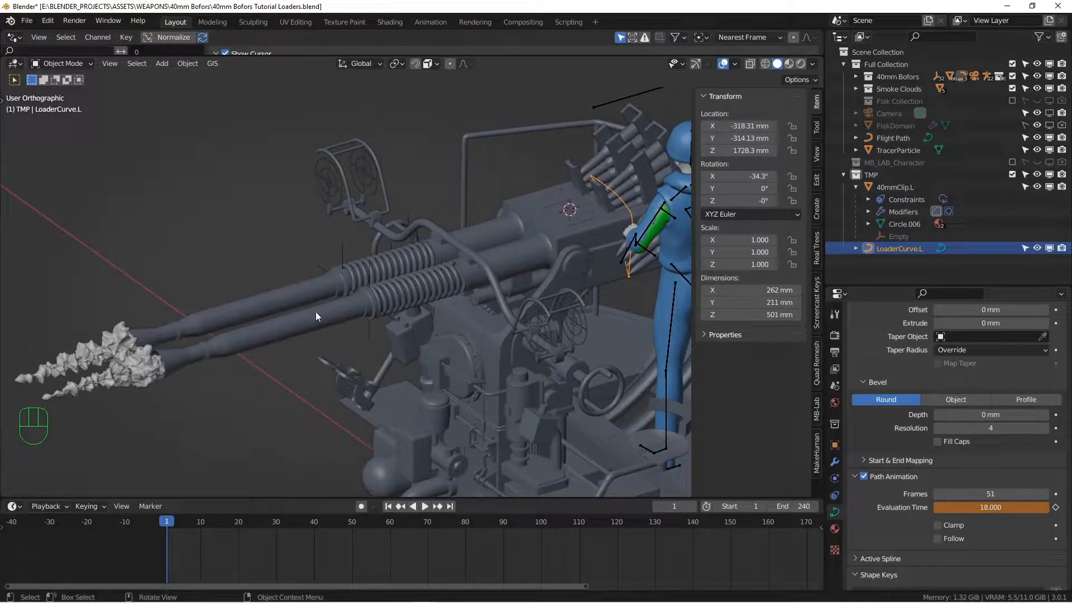
Orbit, pan and zoom around the gun mount and loader, ending near the loader's hands
alt+middle_drag(305, 333, 431, 311)
alt+shift+drag(432, 312, 335, 326)
alt+drag(380, 319, 414, 312)
alt+drag(484, 300, 519, 290)
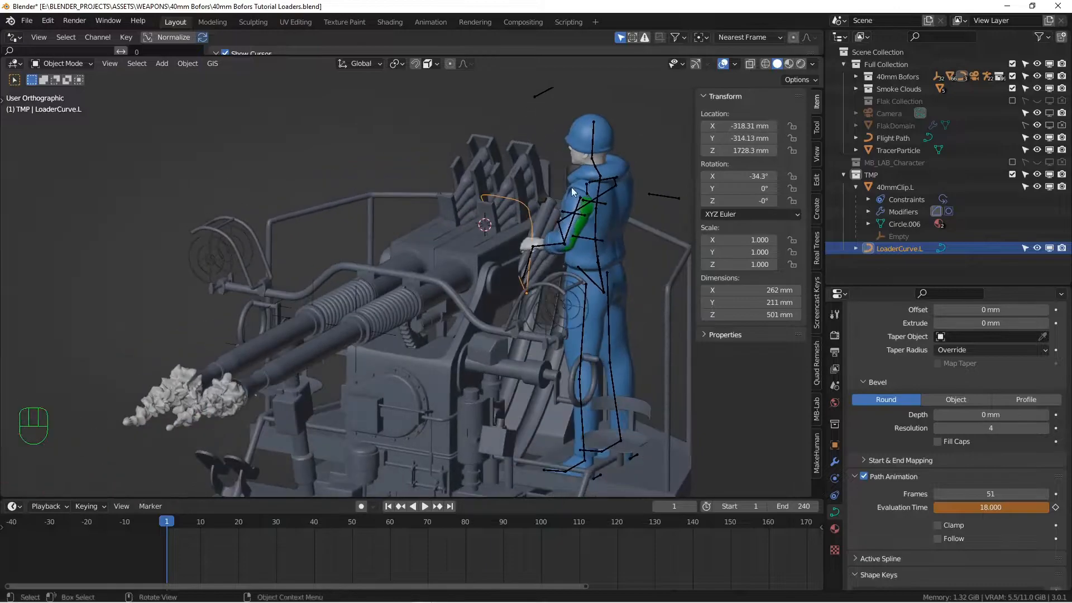
middle_drag(565, 218, 389, 188)
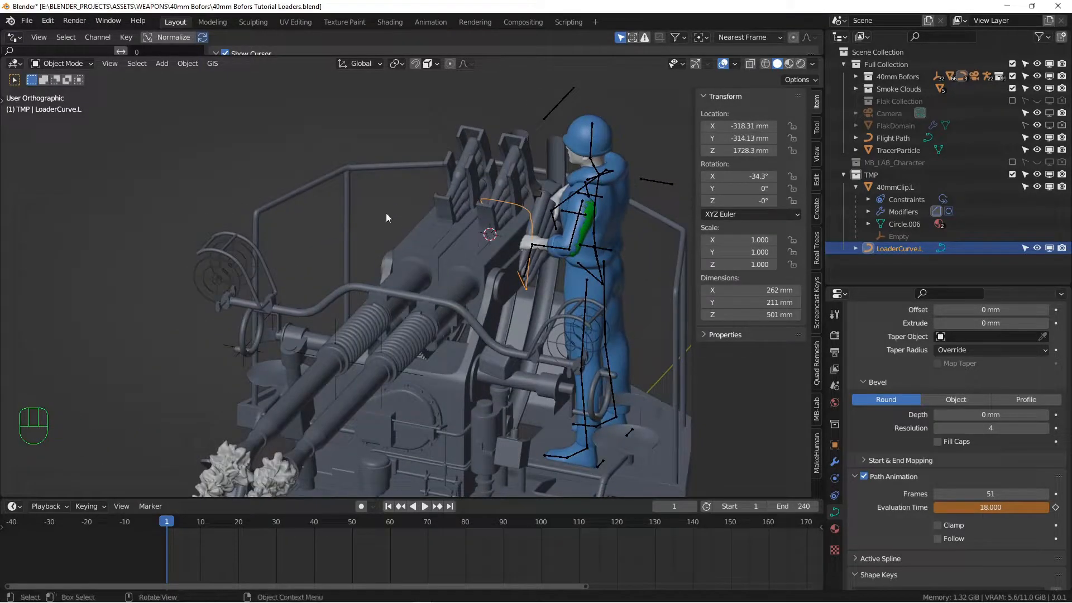
alt+drag(546, 224, 454, 305)
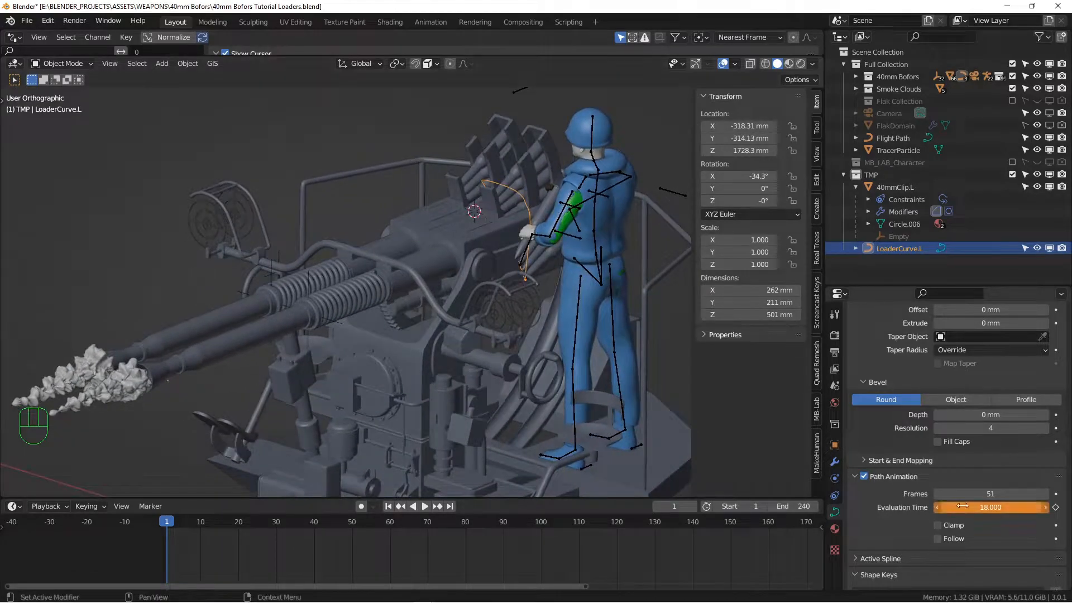
alt+shift+drag(581, 294, 555, 315)
alt+drag(555, 314, 503, 308)
scroll(492, 288, up, 2)
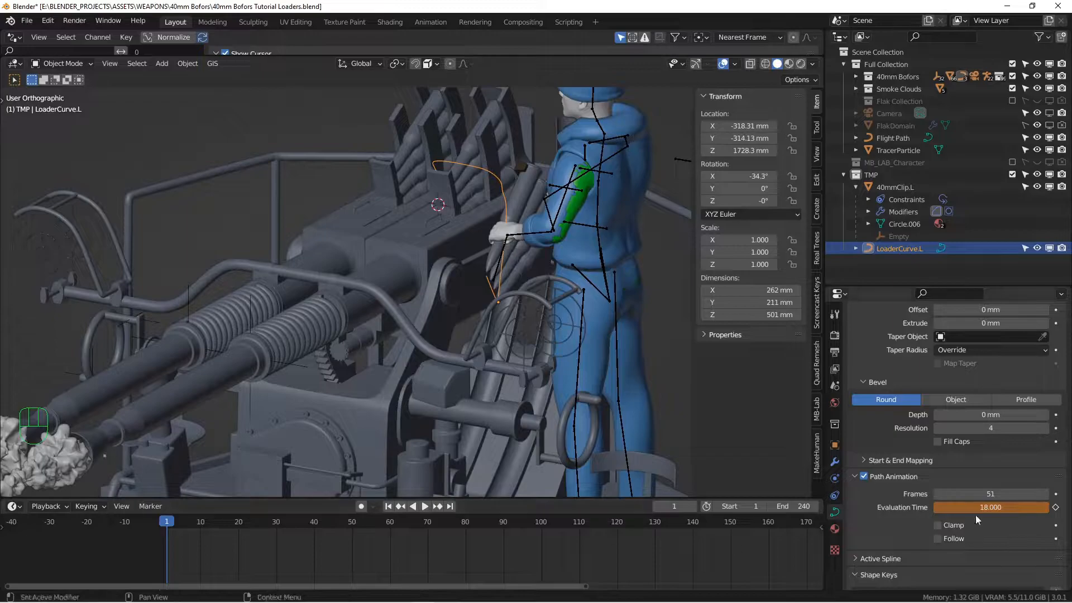
Key Evaluation Time 18 on frame 1 and copy that key to frame 7
key(ctrl+z)
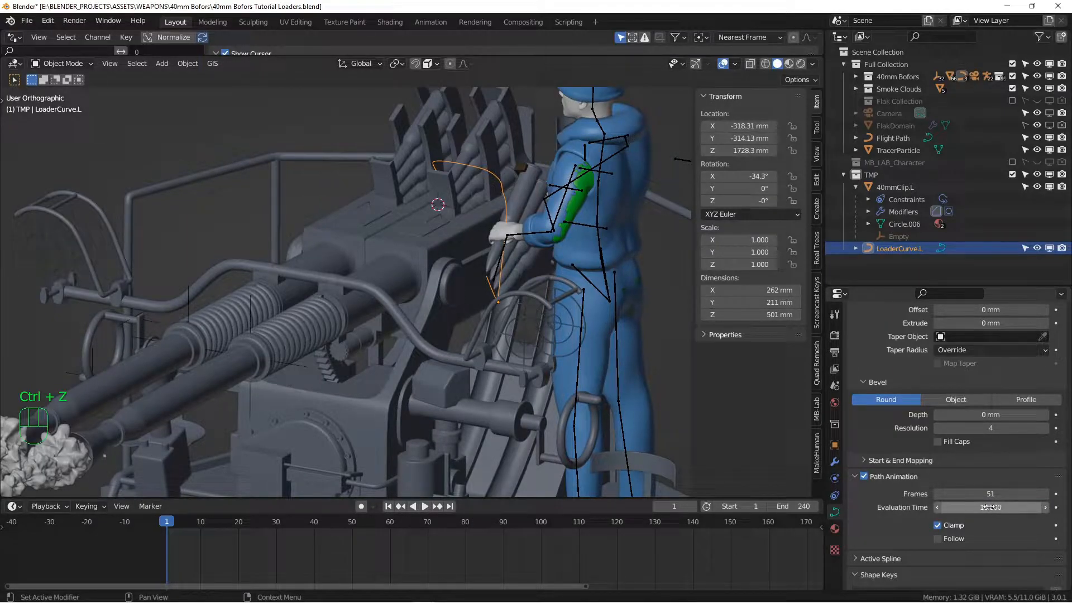
key(i)
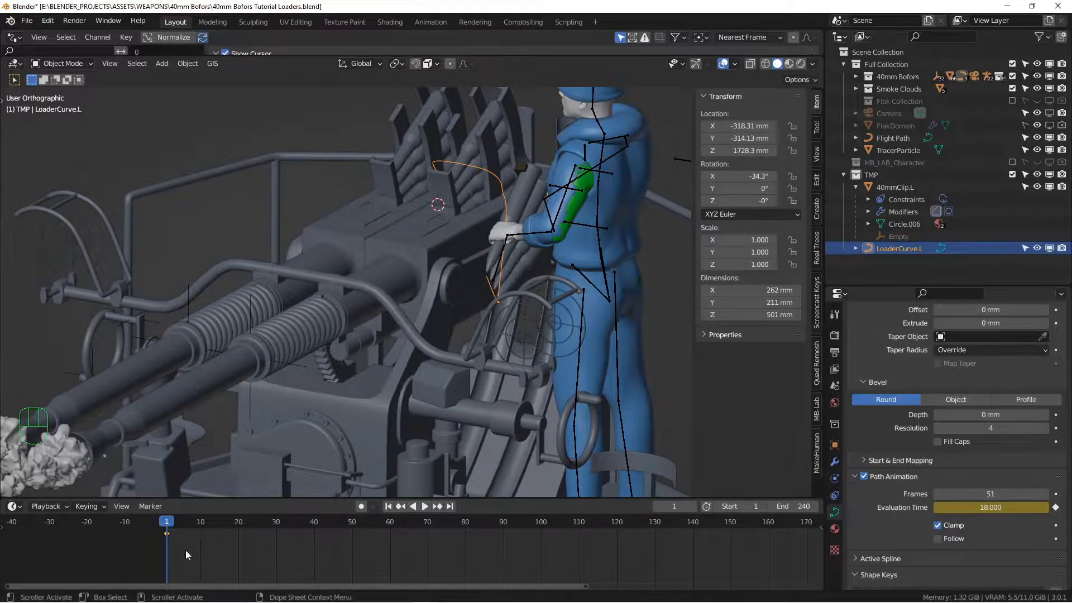
key(shift+d)
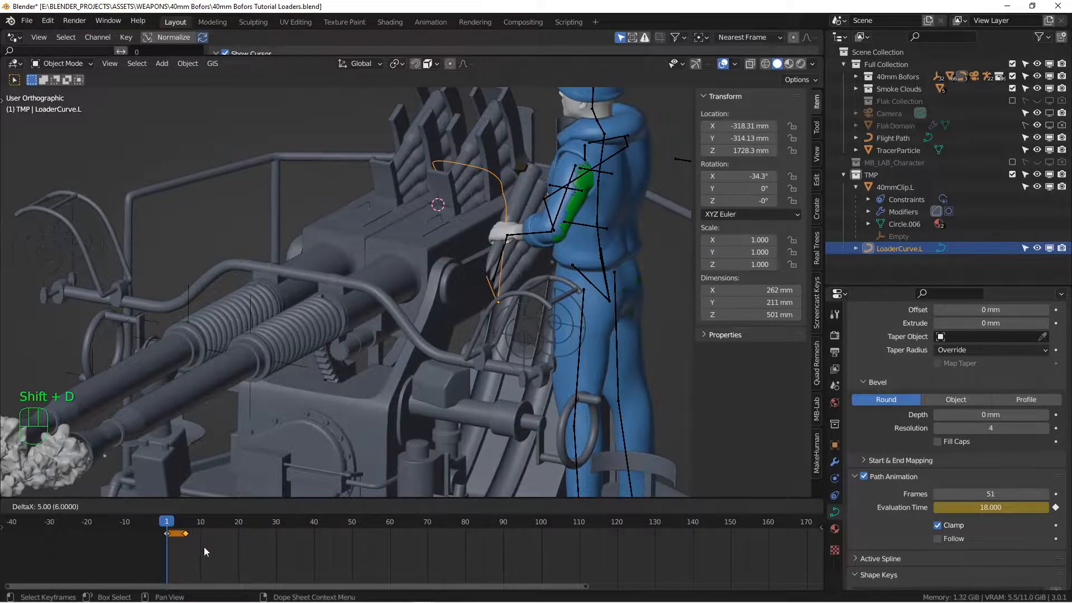
click(204, 550)
scroll(192, 548, up, 10)
key(g)
click(263, 544)
scroll(293, 539, down, 1)
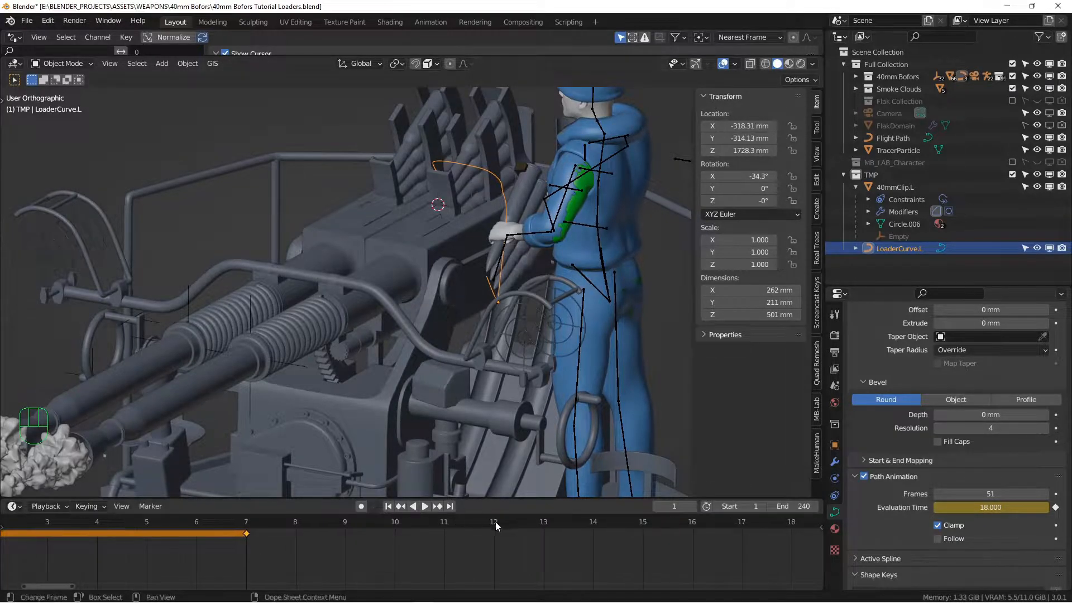
On frame 51, set the curve's Evaluation Time to 69 and keyframe it
click(669, 506)
key(Return)
drag(990, 508, 1016, 508)
click(968, 506)
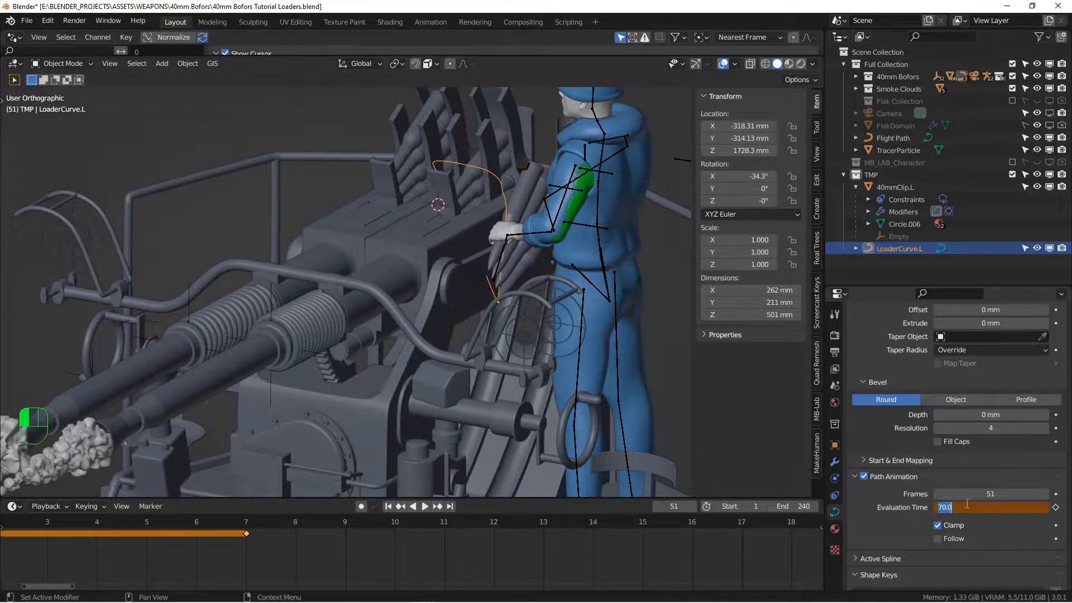
key(Return)
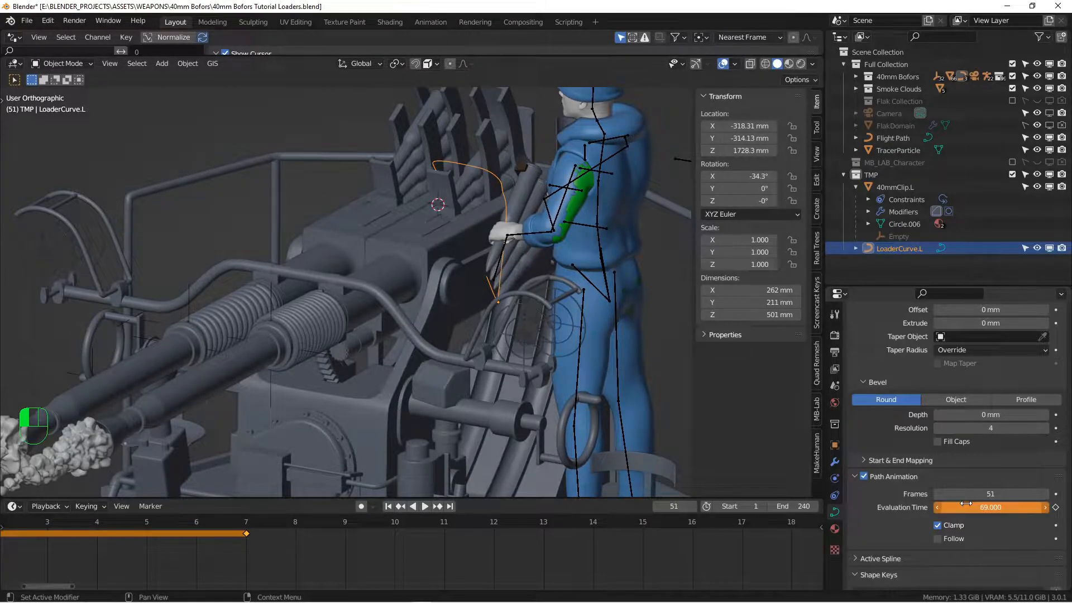
scroll(686, 552, down, 5)
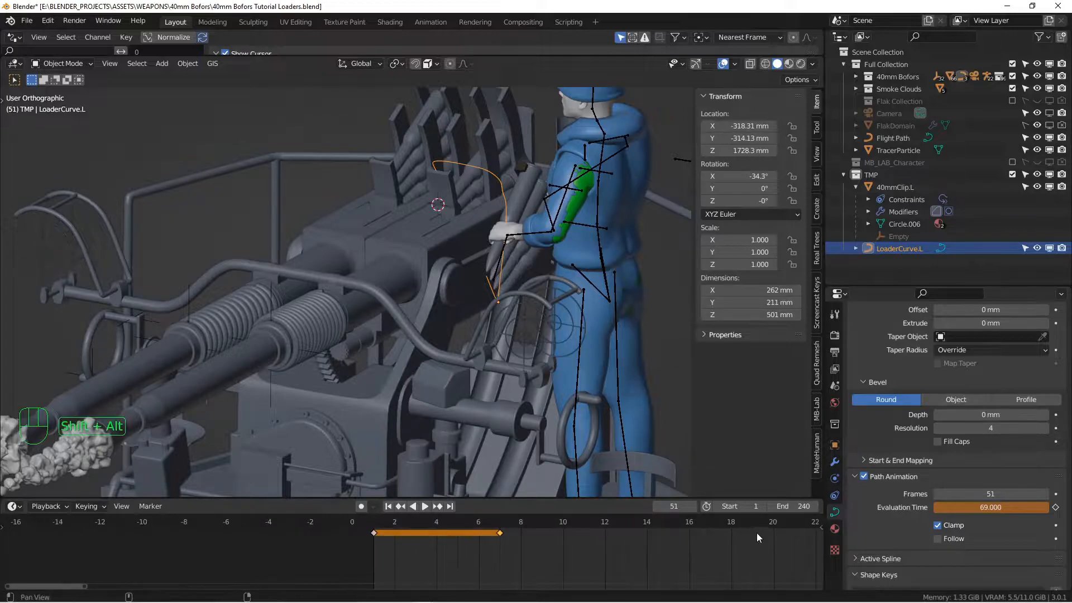
middle_drag(711, 547, 392, 545)
middle_drag(672, 542, 582, 538)
key(i)
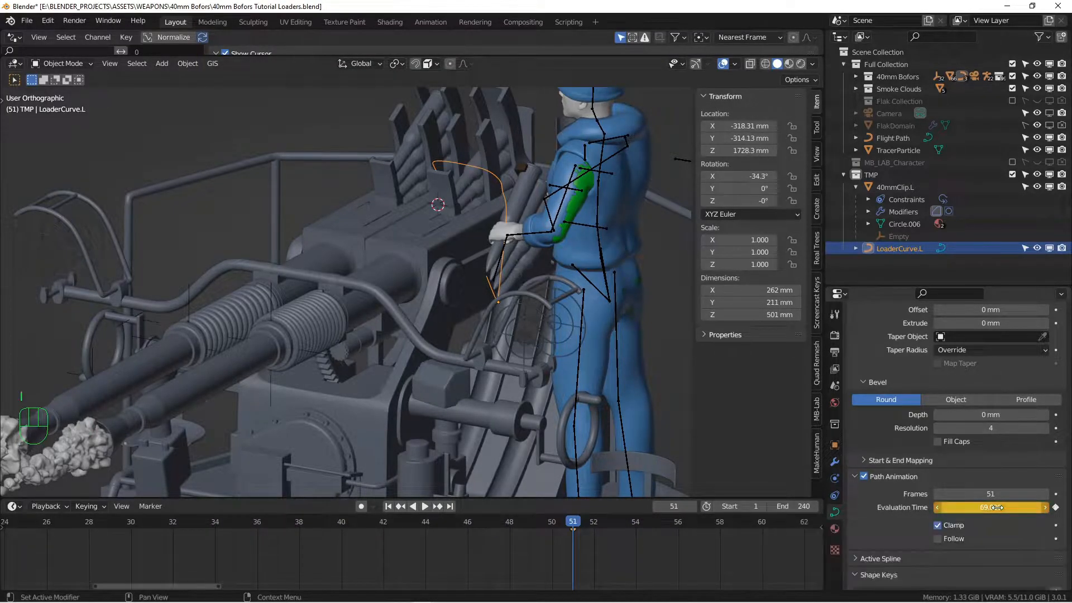
Scroll the timeline back and return to frame 1
scroll(385, 533, down, 6)
middle_drag(279, 542, 354, 559)
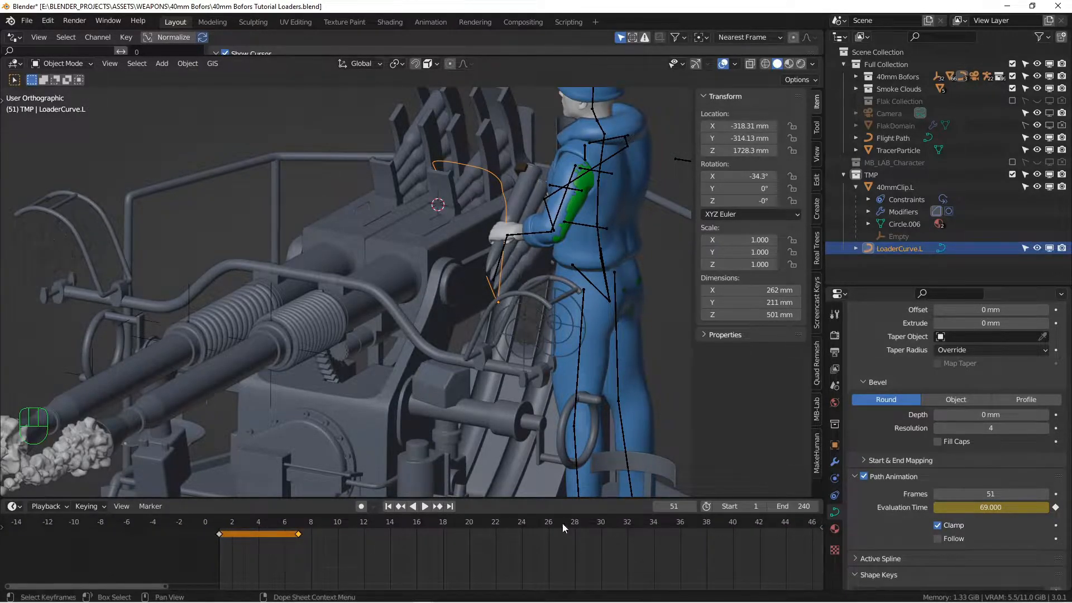
click(388, 507)
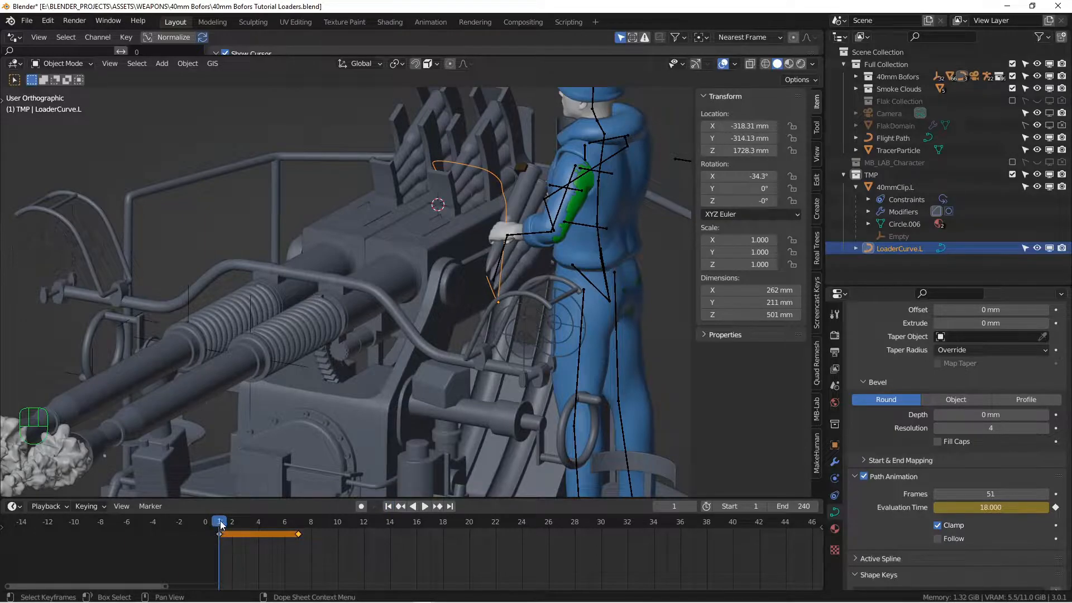
Play, pause and resume the clip's path animation
key(space)
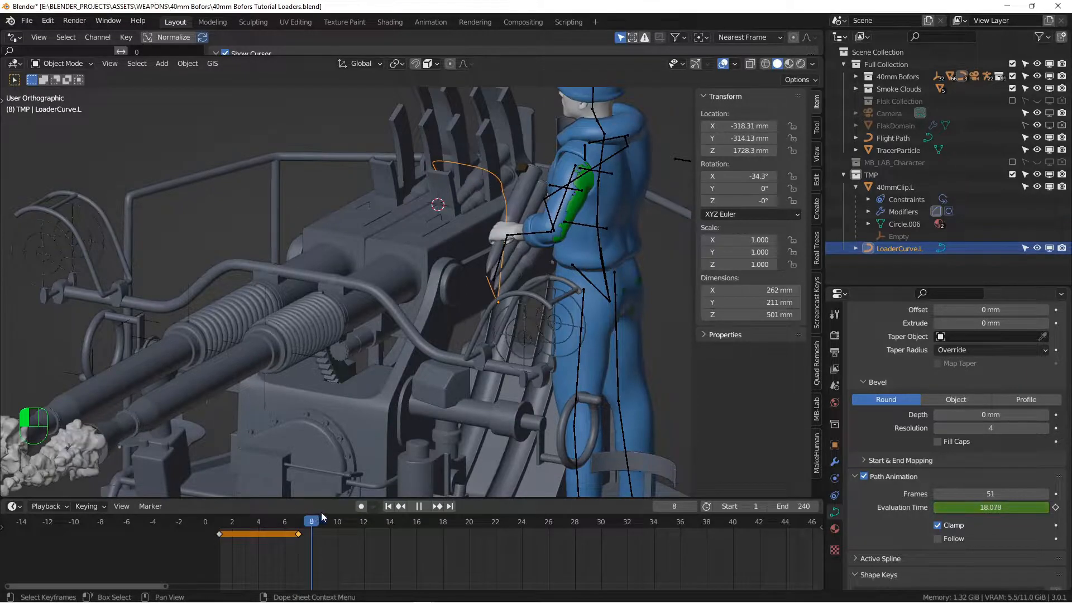
key(space)
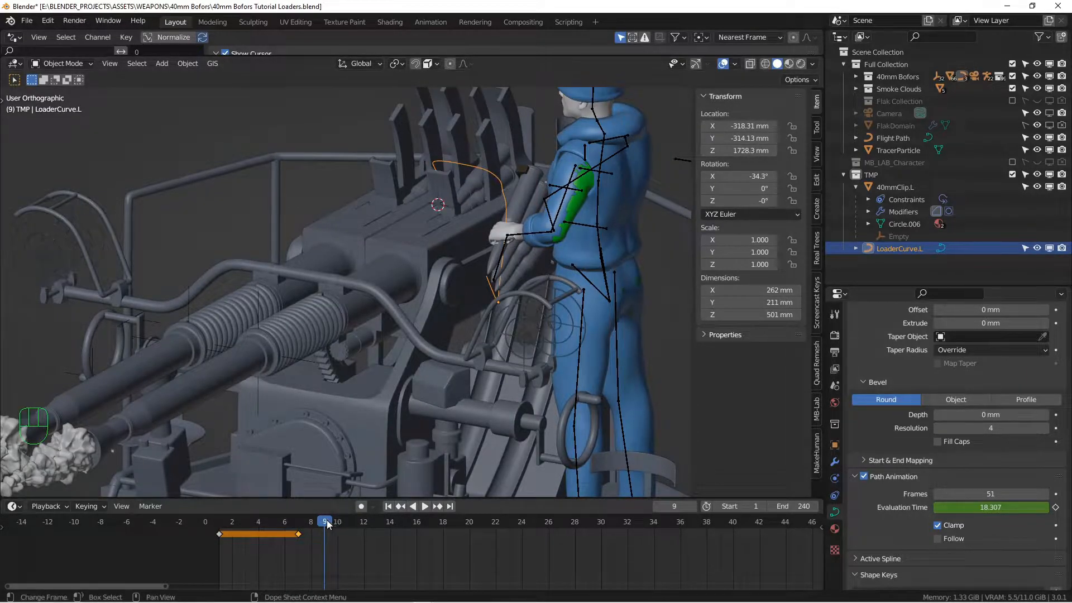
key(space)
key(space)
Scrub to about frame 52 to check the motion, then save 40mm Bofors Tutorial Loaders.blend
middle_drag(729, 548, 244, 538)
drag(229, 523, 387, 530)
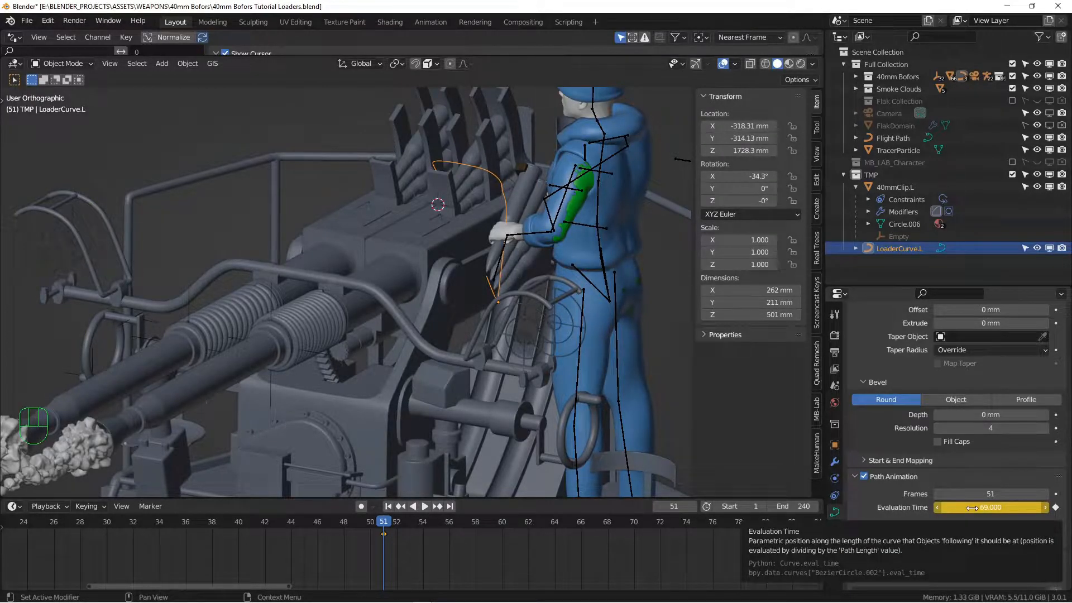
key(ctrl+s)
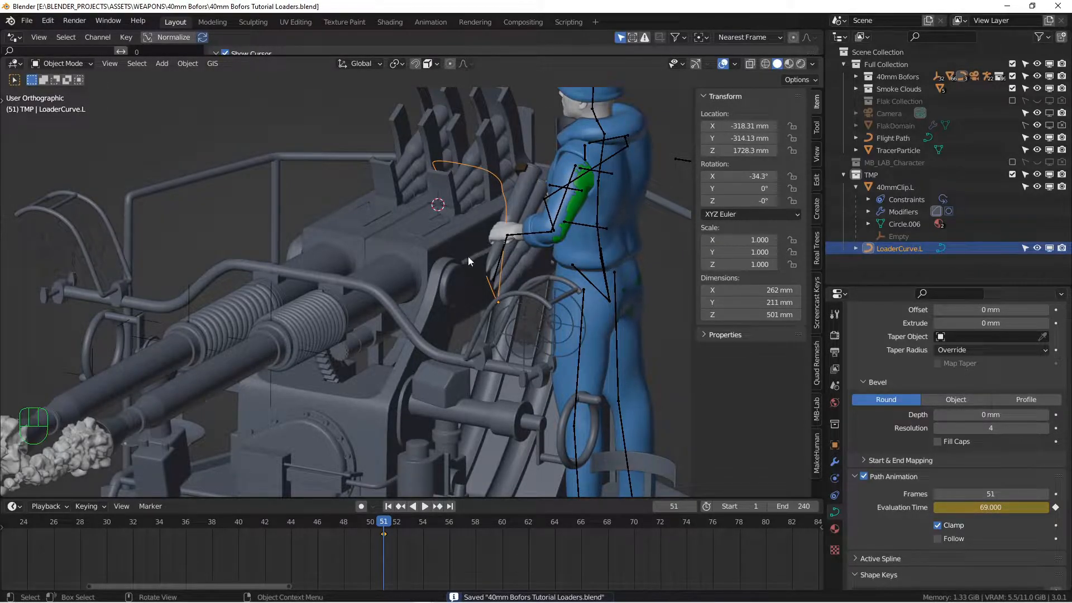
In top view, add a plain-axes empty and shrink its size to 60 mm
alt+drag(502, 229, 531, 251)
alt+shift+drag(491, 184, 482, 226)
scroll(461, 256, up, 3)
key(KP_7)
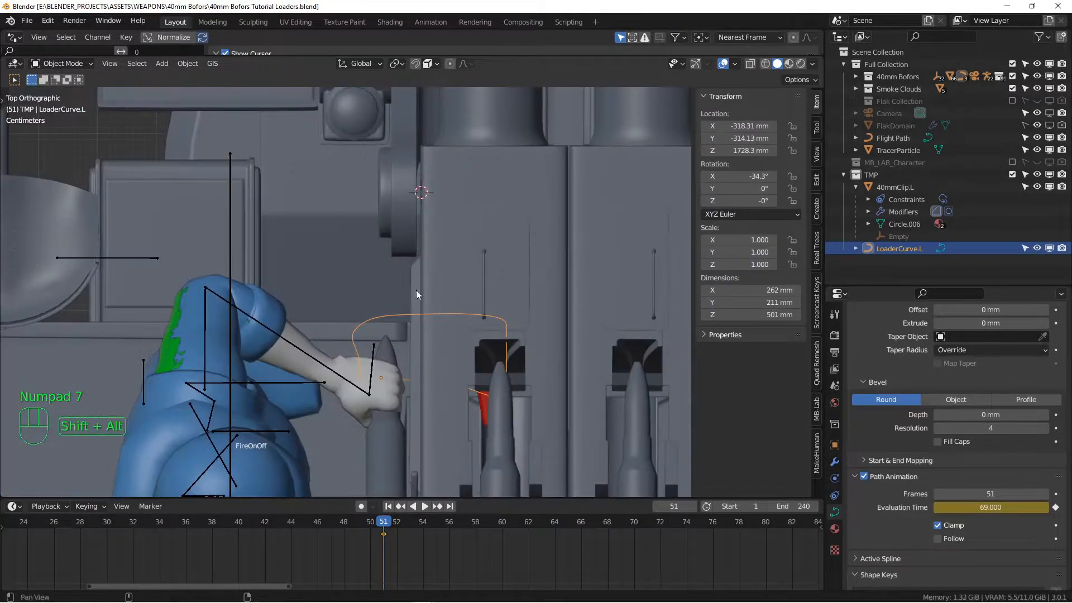
shift+scroll(425, 277, down, 6)
key(shift+a)
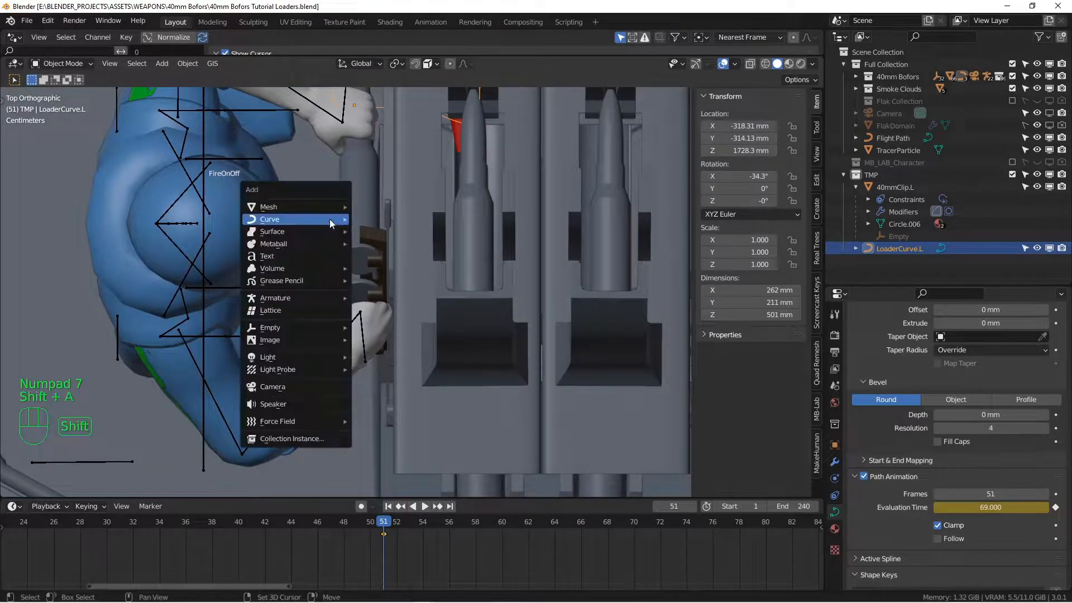
mouse_move(278, 333)
click(402, 330)
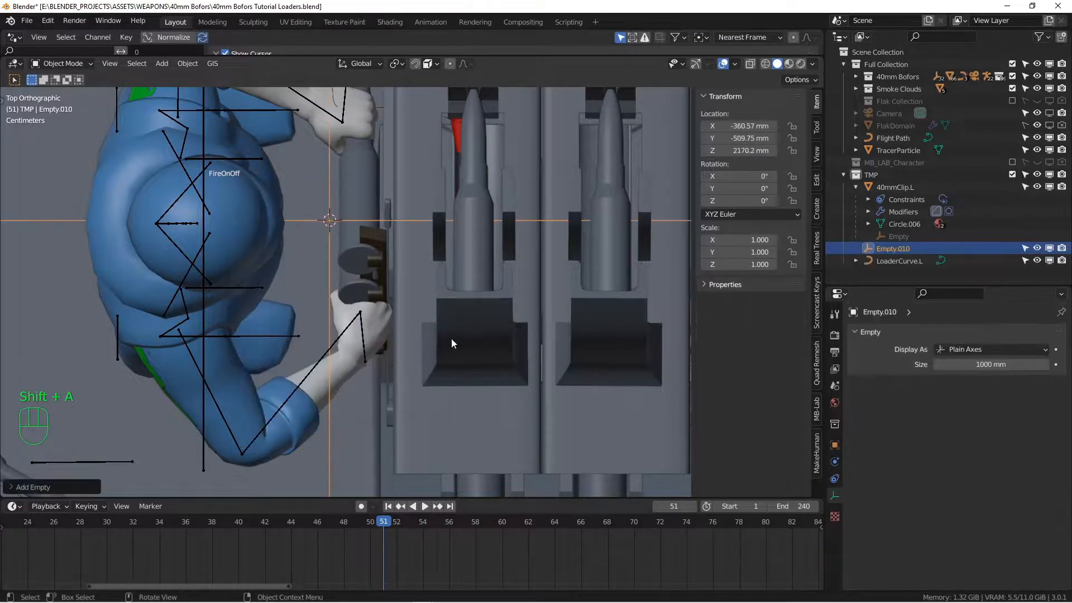
click(1008, 368)
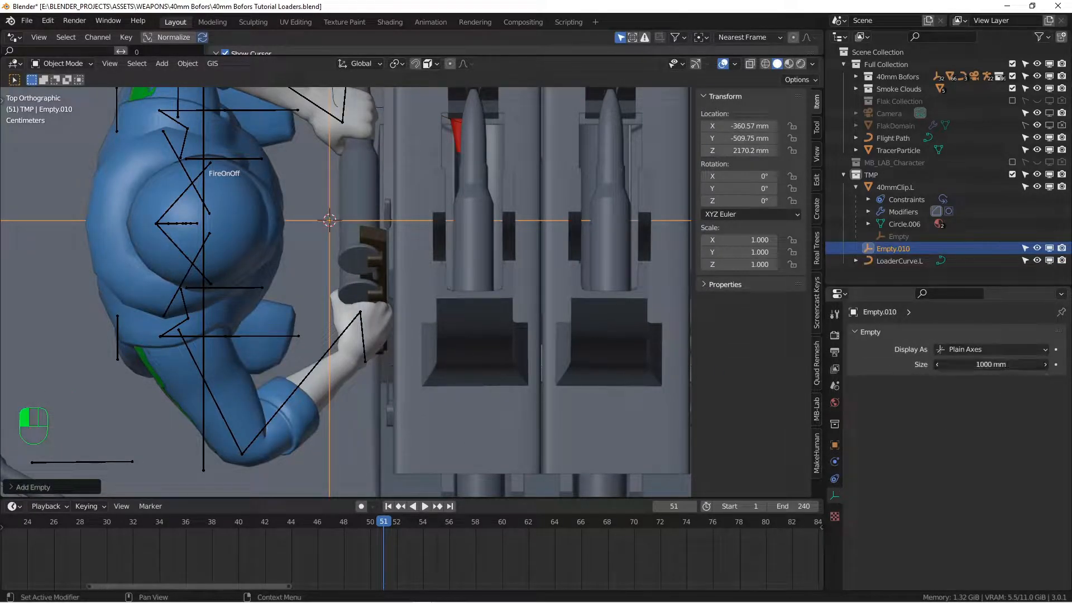
drag(1008, 369, 966, 368)
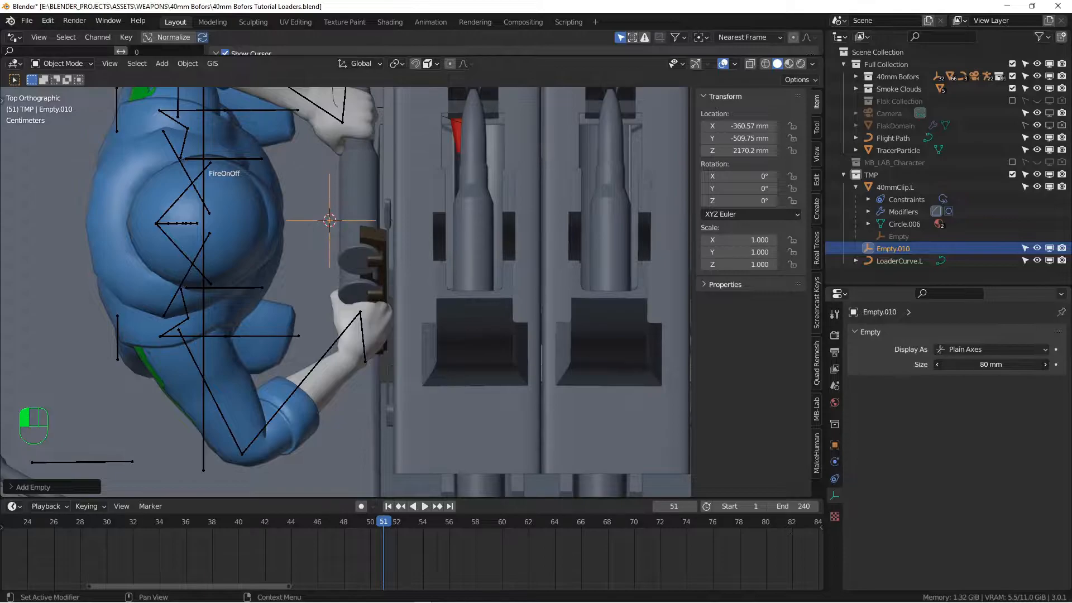
Move the empty beside the clip and adjust its height
key(g)
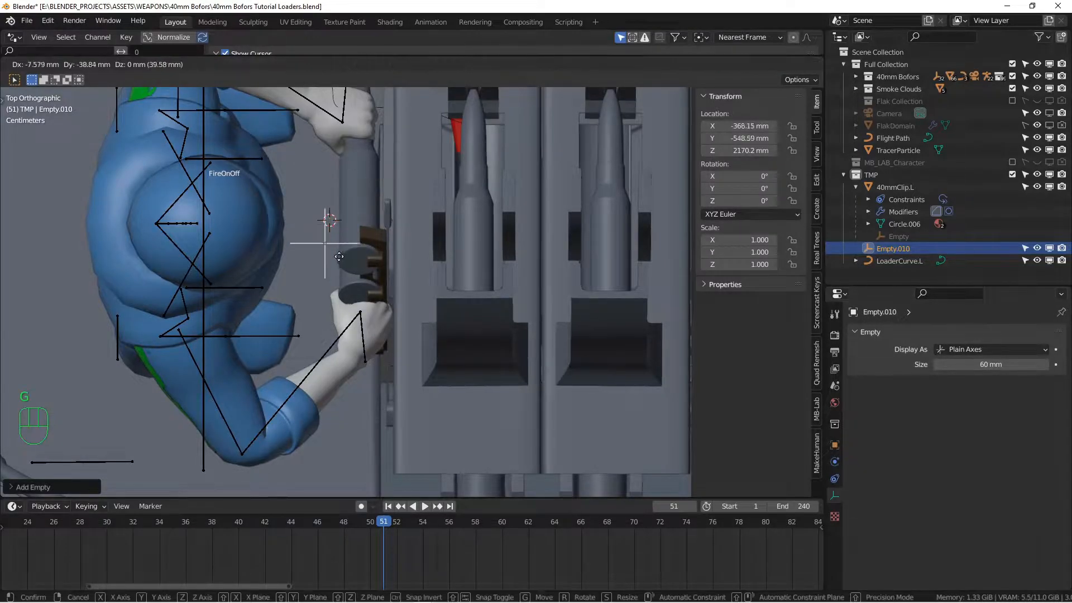
click(347, 211)
mouse_move(347, 212)
middle_down()
mouse_move(408, 276)
mouse_move(245, 239)
mouse_move(296, 257)
mouse_move(297, 229)
mouse_move(385, 238)
mouse_move(367, 212)
mouse_move(373, 206)
mouse_move(343, 191)
middle_up()
key(g)
middle_click(297, 215)
click(299, 195)
Duplicate the empty and place the copy near the clip in top view
key(KP_7)
scroll(343, 191, up, 3)
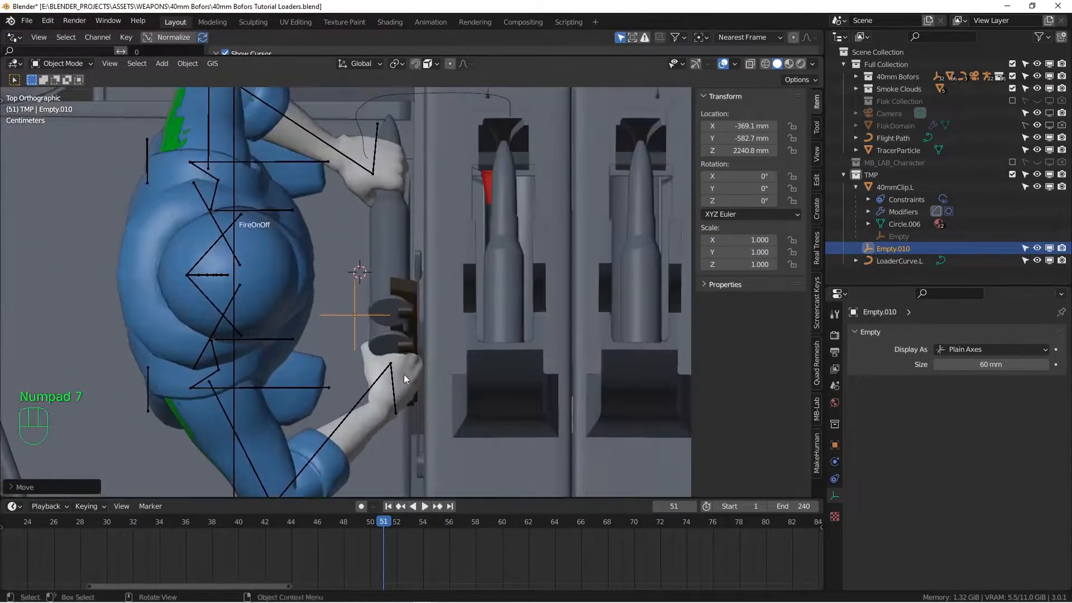
key(shift+d)
click(417, 225)
alt+middle_drag(417, 226, 391, 287)
Select a vertex at the top of 40mmClip.L in vertex Edit Mode
click(369, 258)
key(Tab)
scroll(383, 263, up, 3)
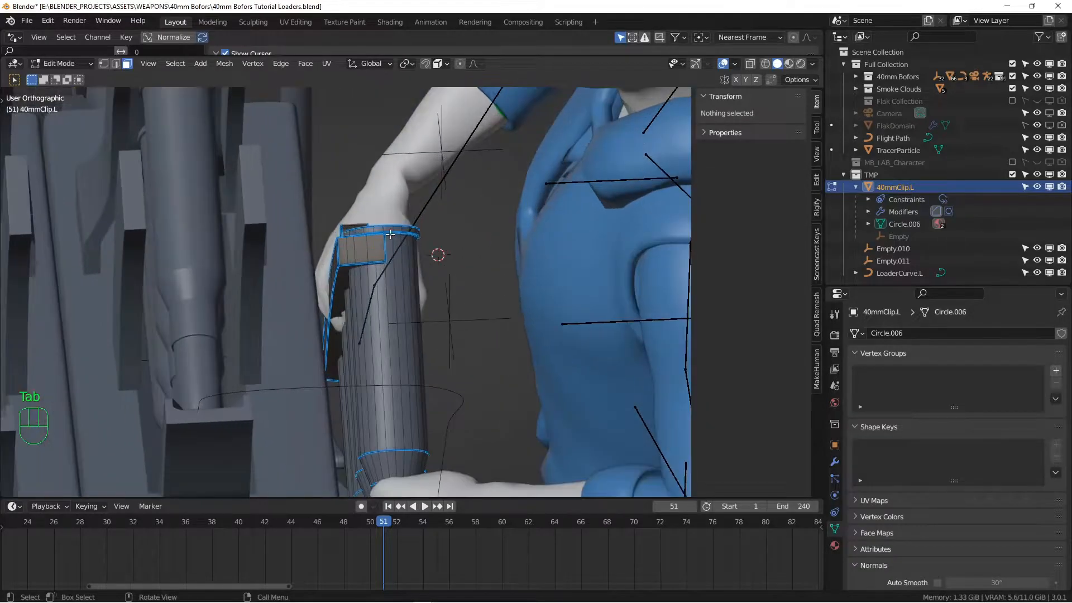
key(1)
click(389, 234)
alt+middle_drag(389, 235, 450, 154)
click(388, 235)
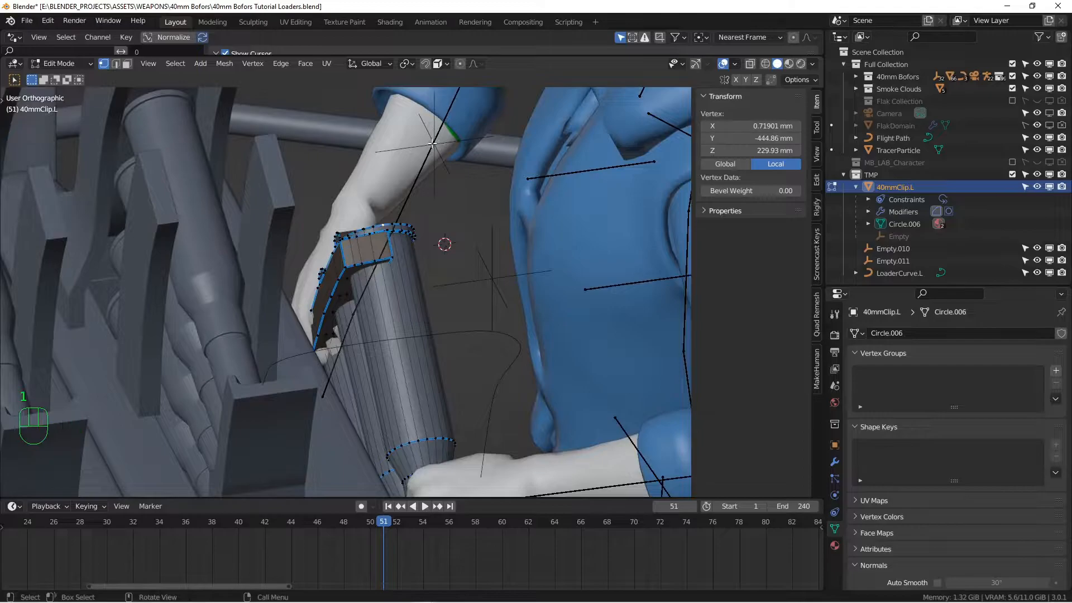
key(Tab)
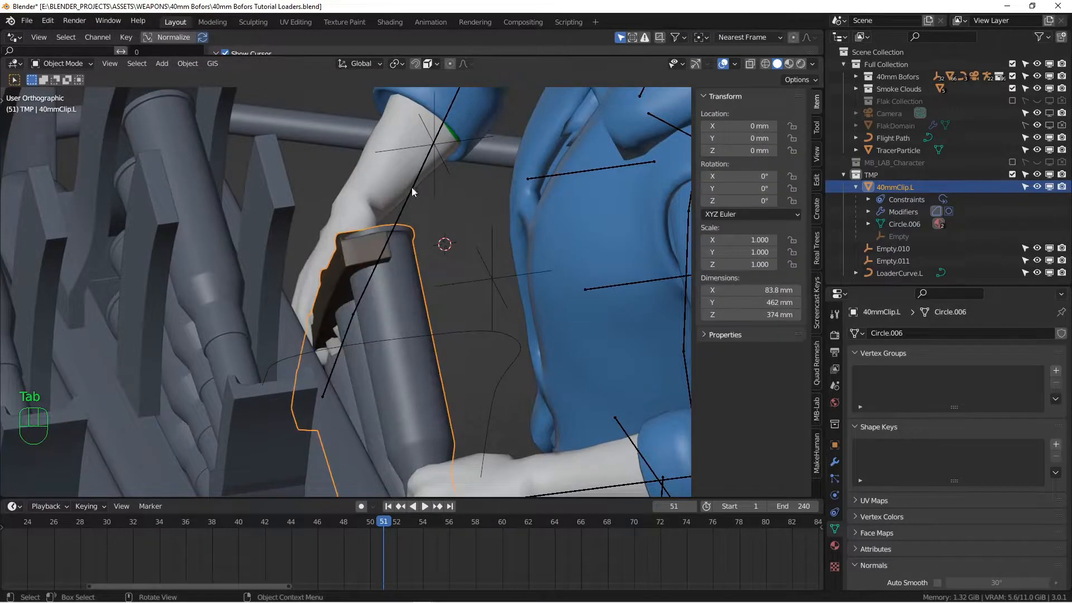
Make Empty.010 a vertex parent of the clip's selected top vertex
shift+click(447, 167)
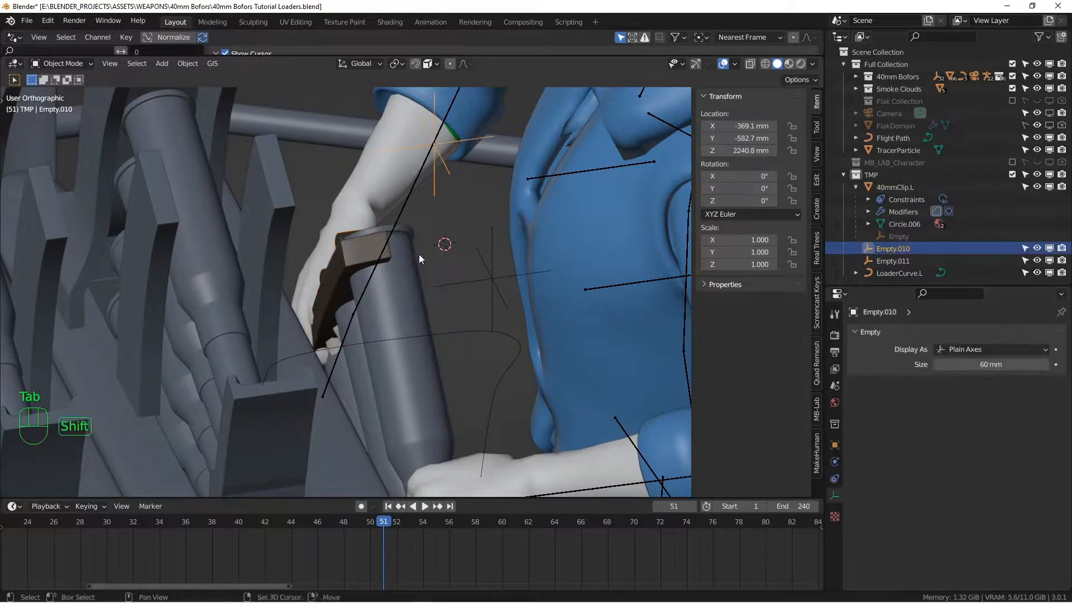
shift+click(411, 272)
key(Tab)
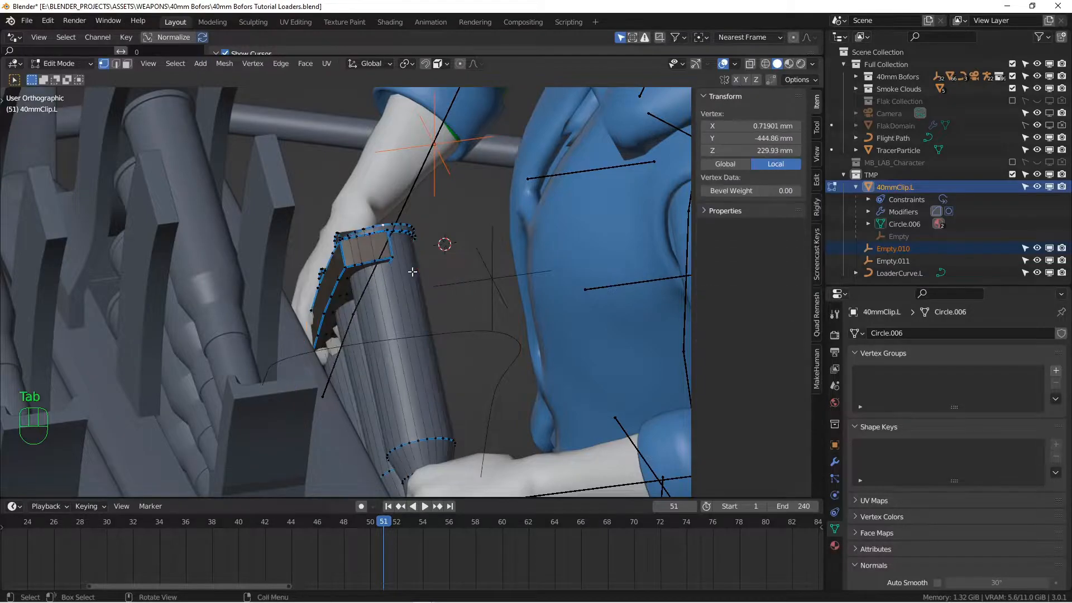
key(ctrl+p)
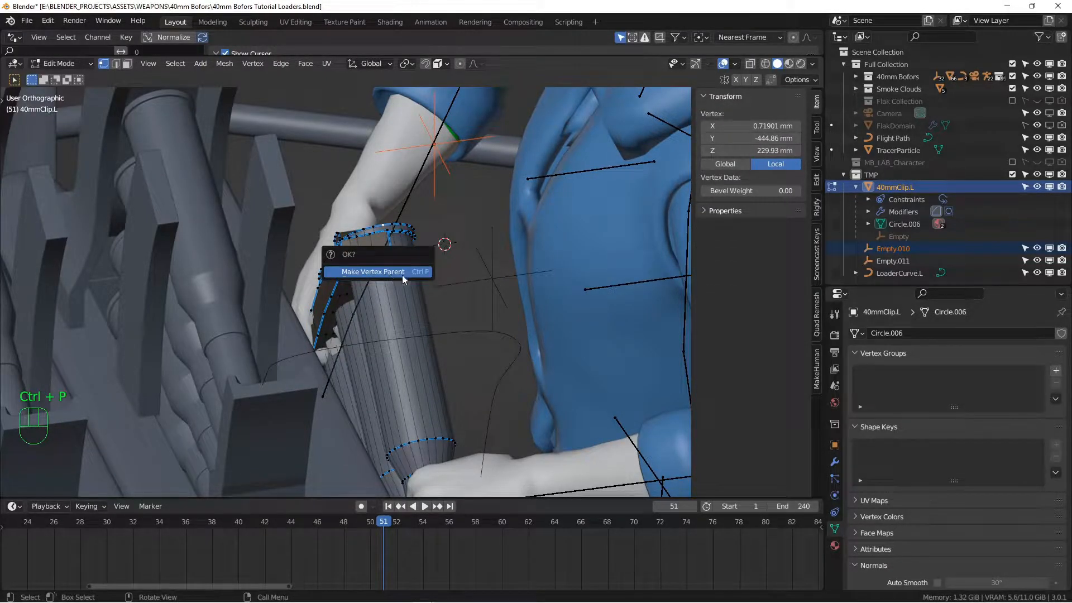
click(387, 272)
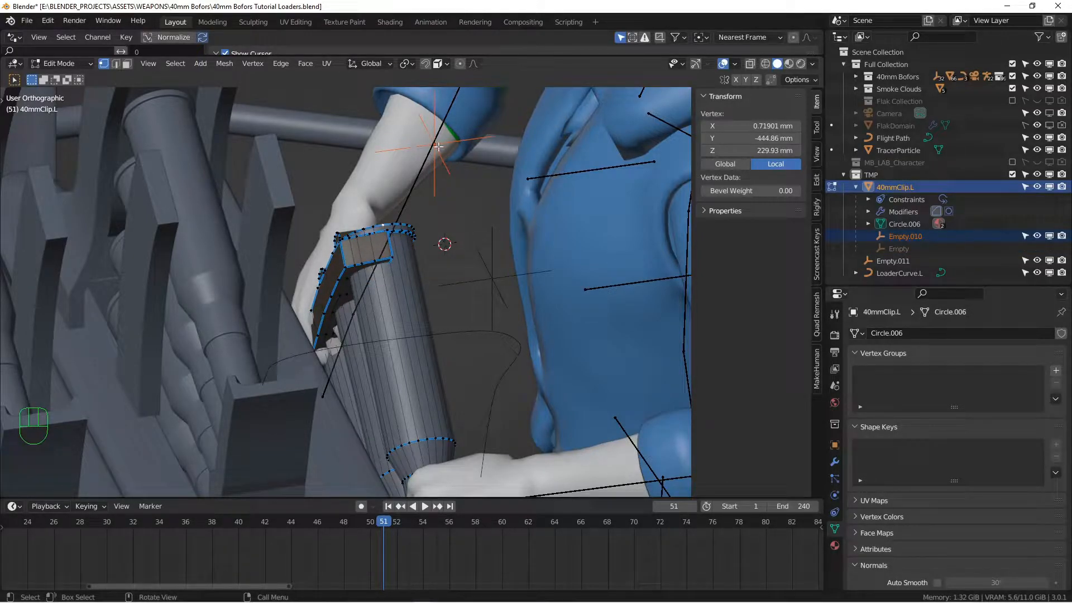
Add a lower ring vertex and vertex-parent Empty.011 to the clip
alt+shift+drag(429, 316, 373, 235)
key(Tab)
key(Tab)
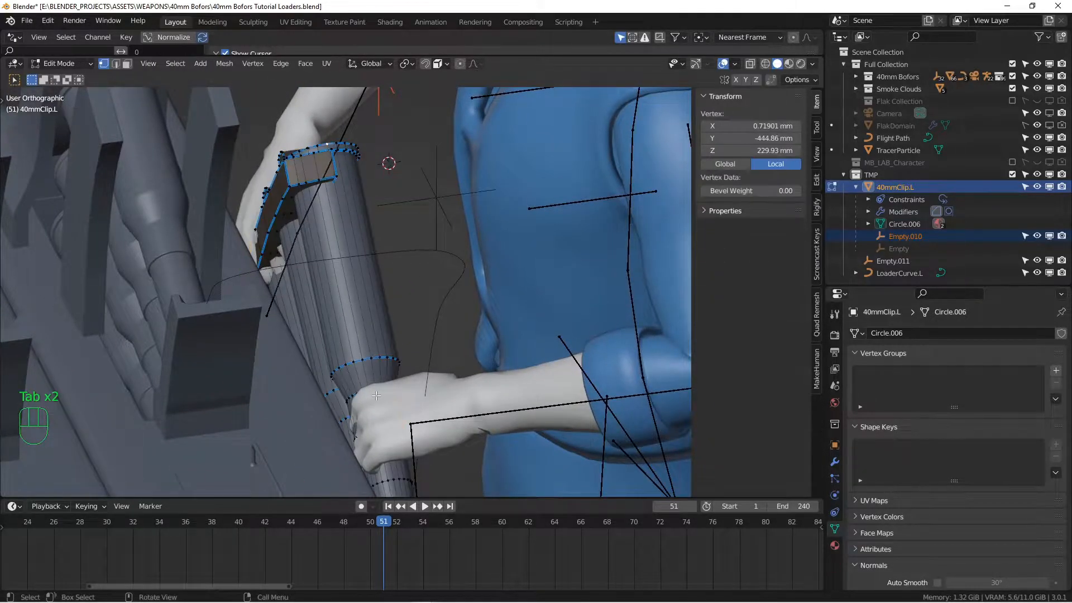
alt+shift+drag(376, 396, 333, 342)
shift+click(445, 351)
key(Tab)
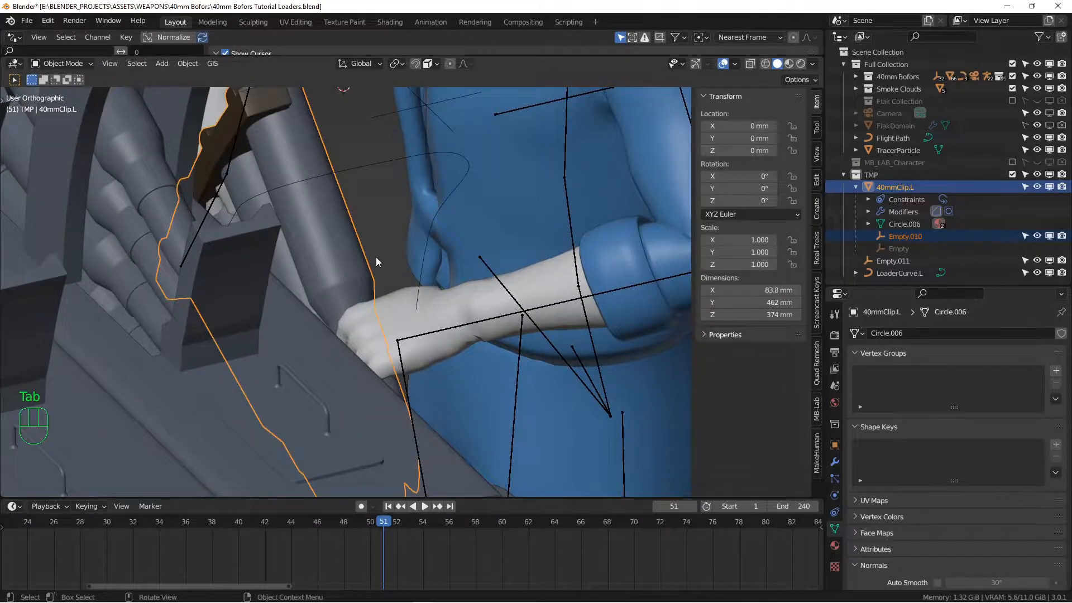
middle_drag(378, 261, 380, 177)
click(385, 155)
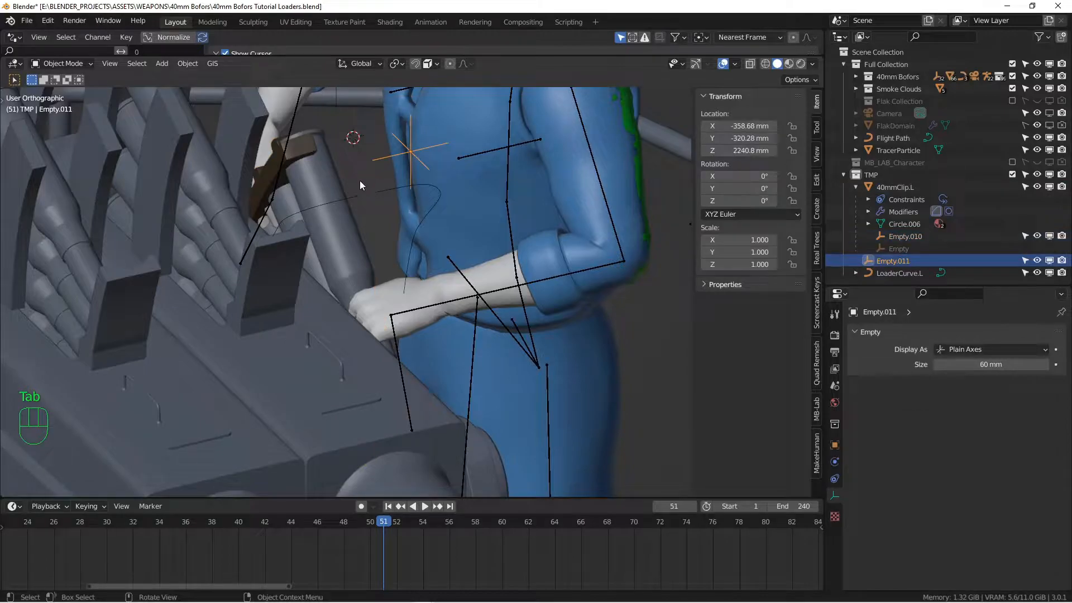
click(330, 197)
middle_drag(331, 191, 318, 208)
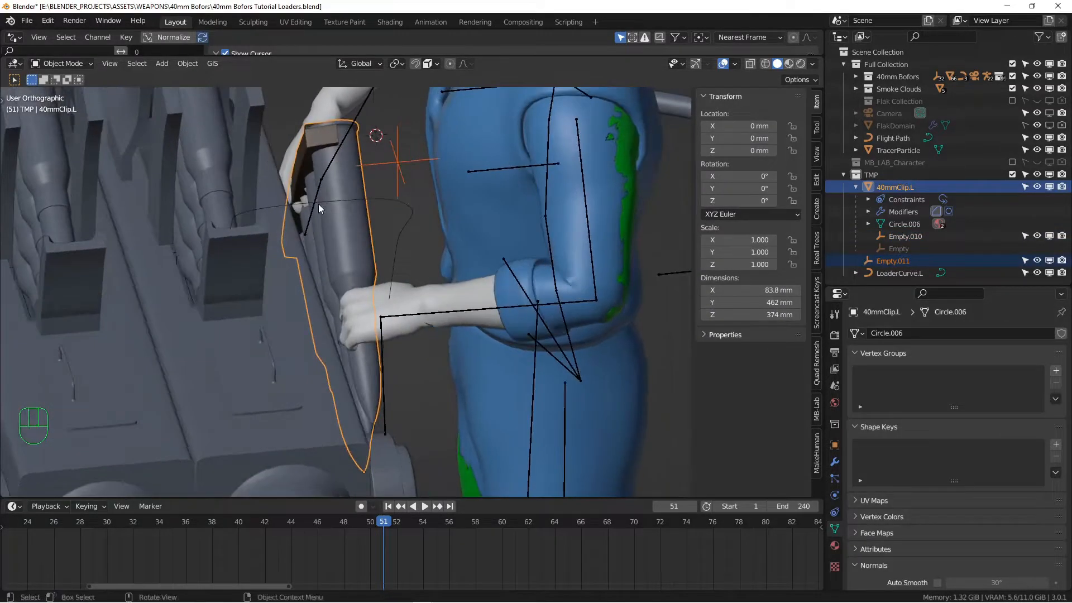
key(Tab)
key(ctrl+p)
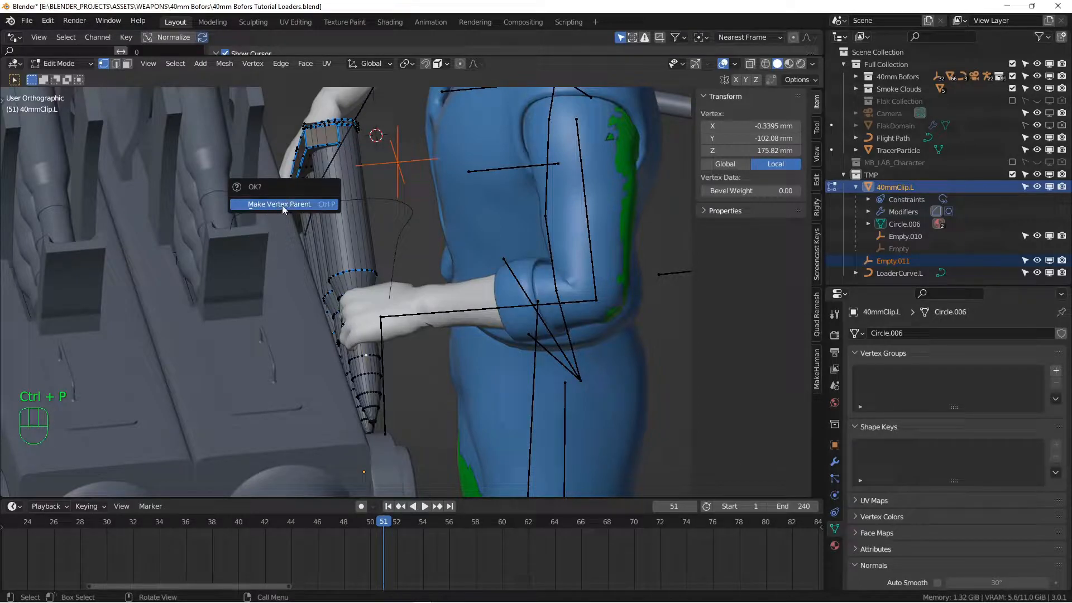
click(293, 205)
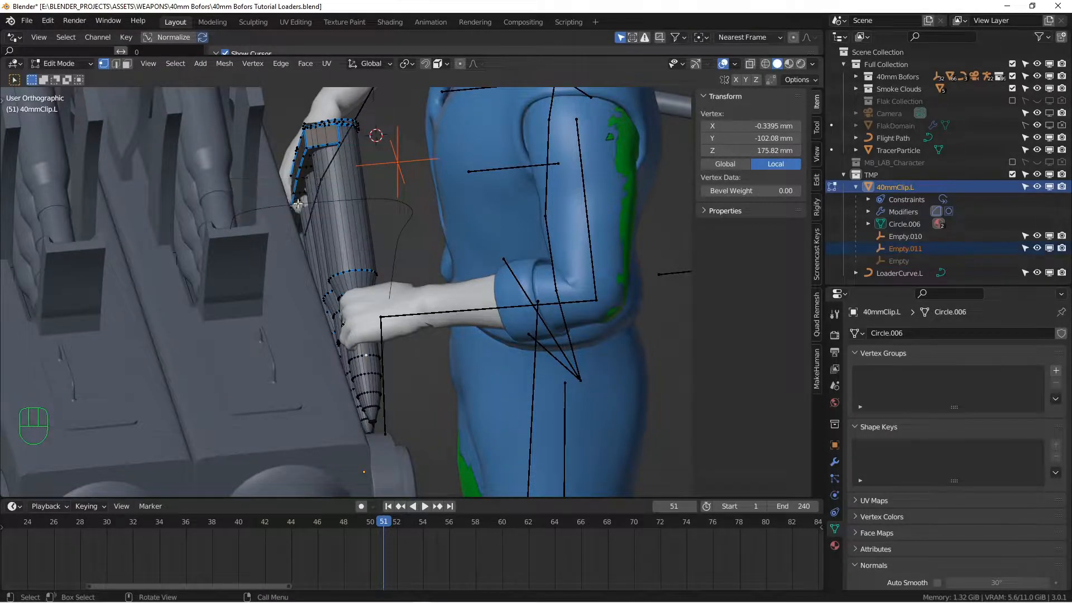
In Object Mode, deselect all and scrub from frame 1 to check the empties follow the clip
key(Tab)
alt+drag(226, 206, 356, 257)
key(a)
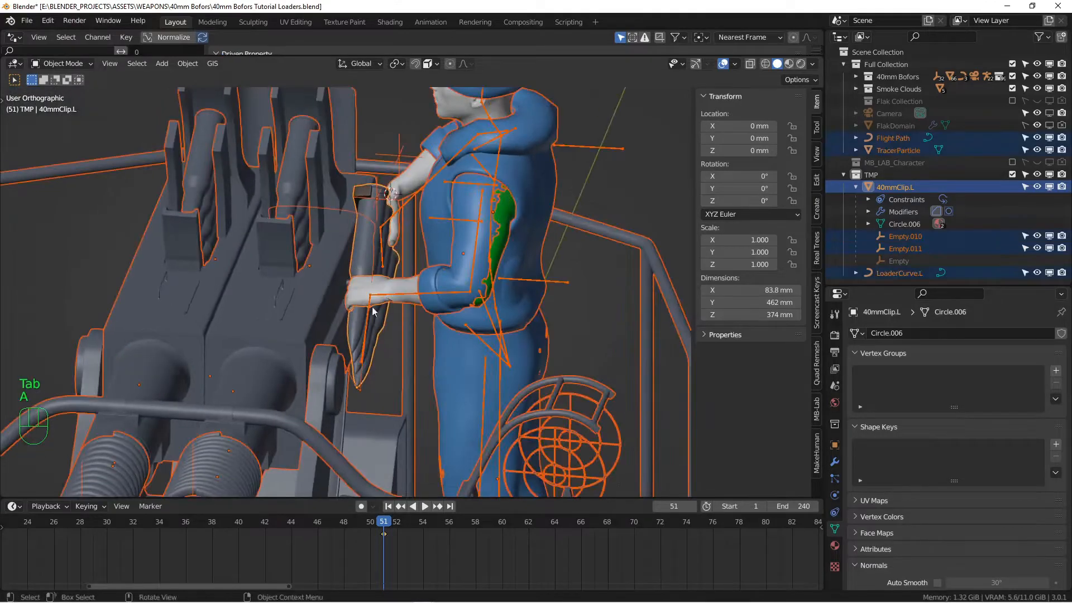
key(alt+a)
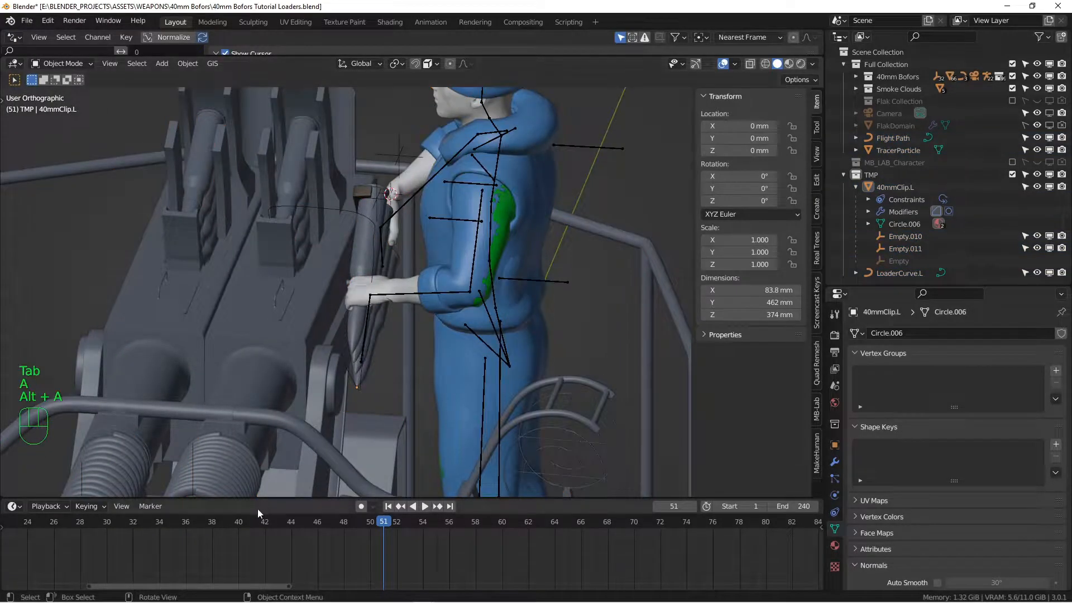
click(389, 507)
middle_drag(144, 545, 387, 549)
scroll(261, 545, down, 7)
middle_drag(240, 544, 297, 544)
scroll(290, 544, up, 4)
drag(104, 525, 227, 541)
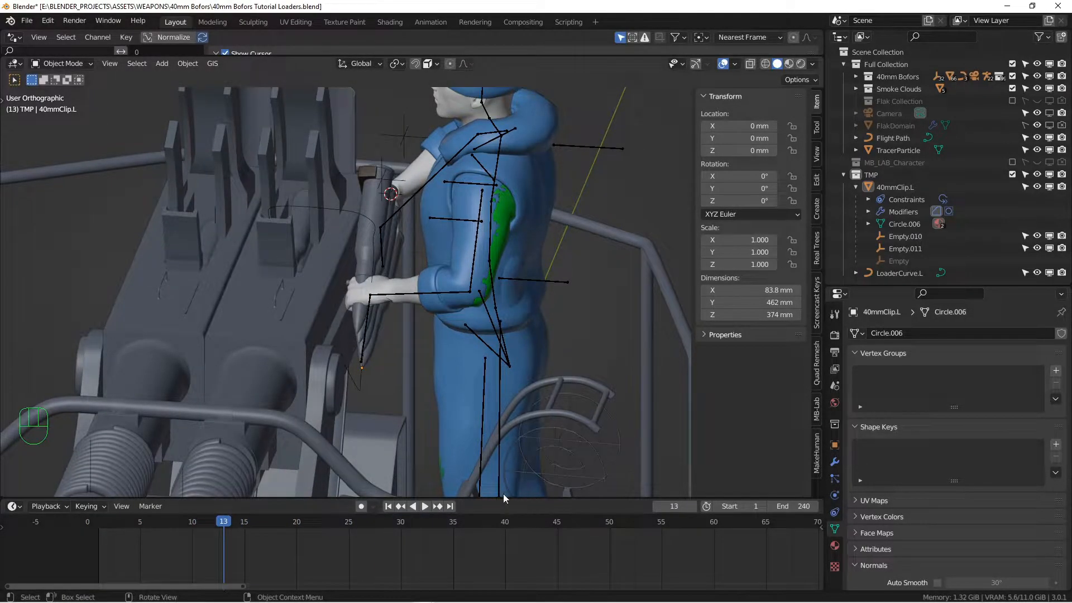
click(389, 507)
alt+middle_drag(381, 304, 362, 288)
alt+middle_drag(362, 288, 424, 144)
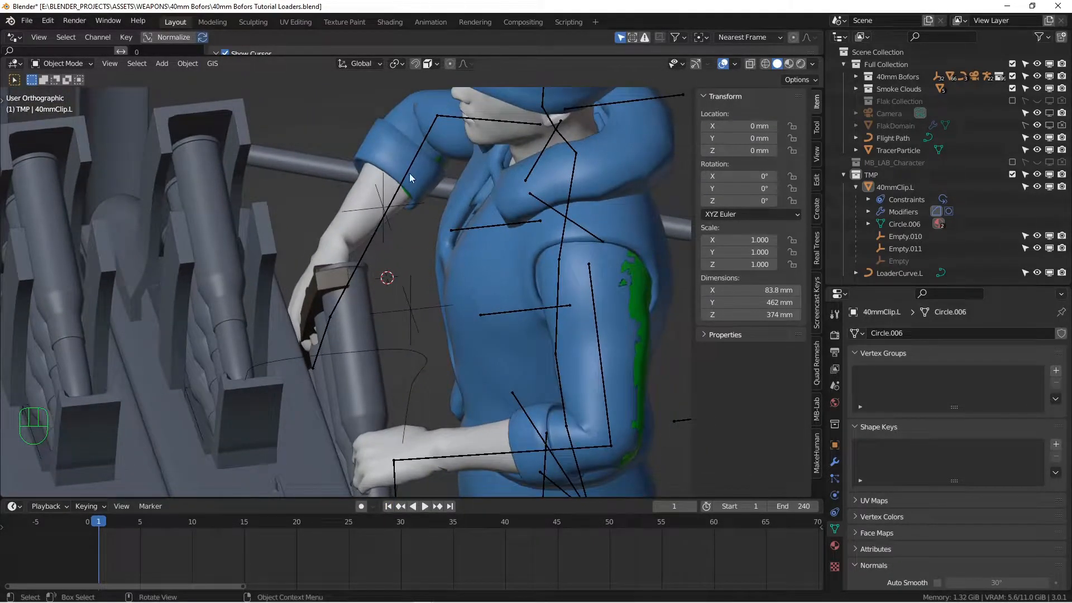
Put the loader's rig into Pose Mode and test-move the handIK.R bone
click(410, 166)
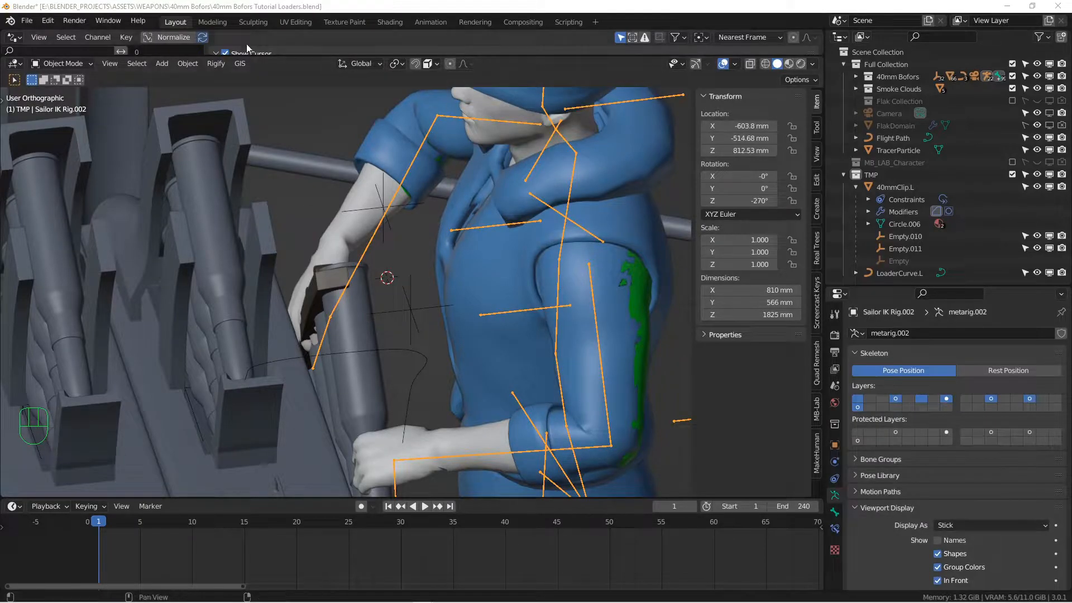
click(78, 64)
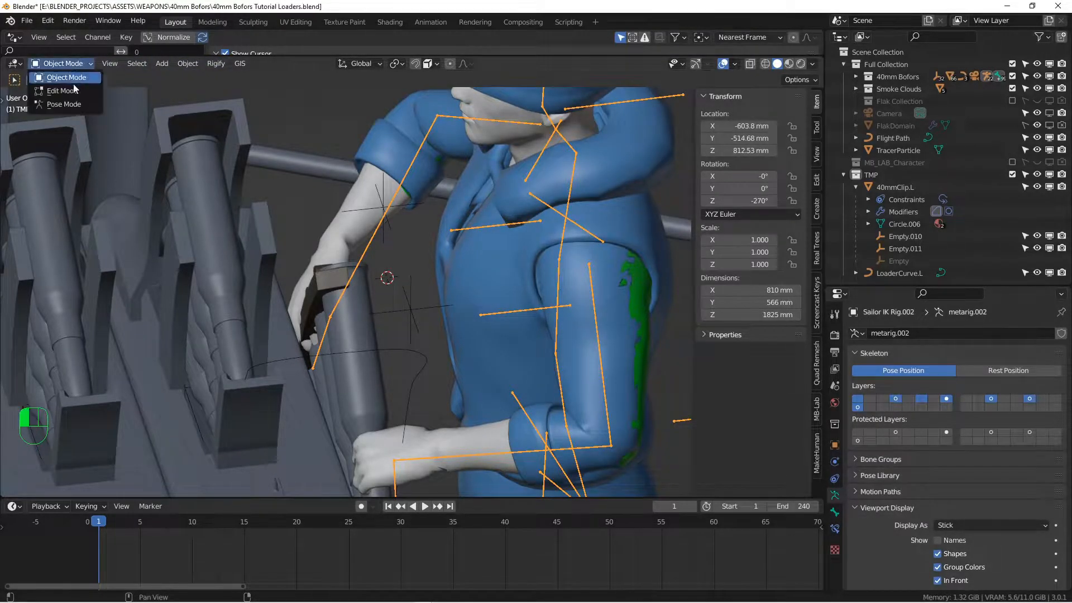
click(75, 105)
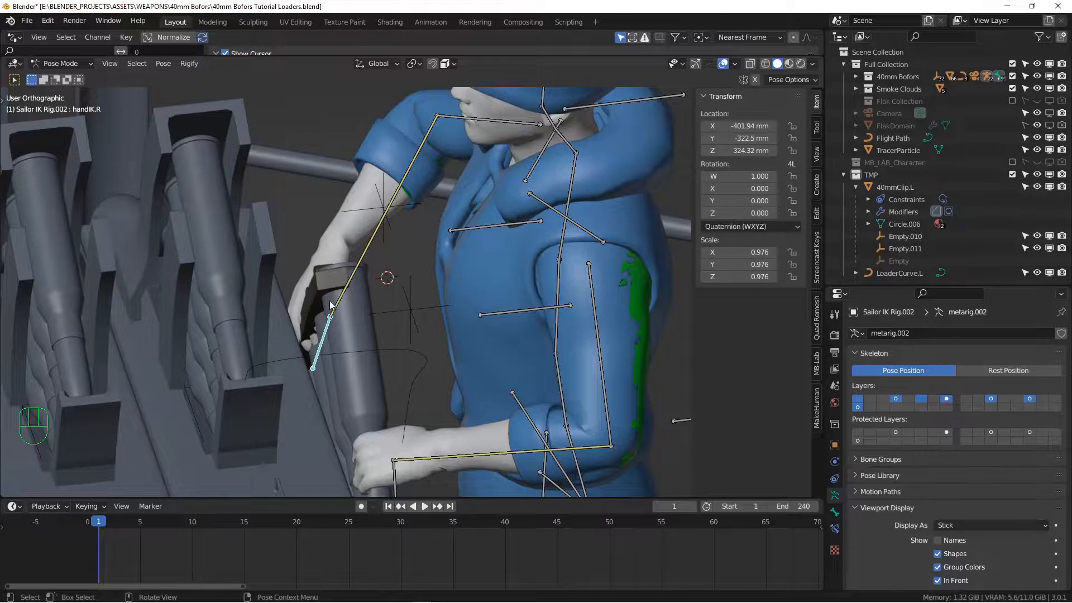
alt+middle_drag(327, 334, 368, 325)
key(g)
right_click(318, 288)
scroll(425, 338, down, 3)
key(g)
right_click(402, 289)
scroll(367, 326, up, 2)
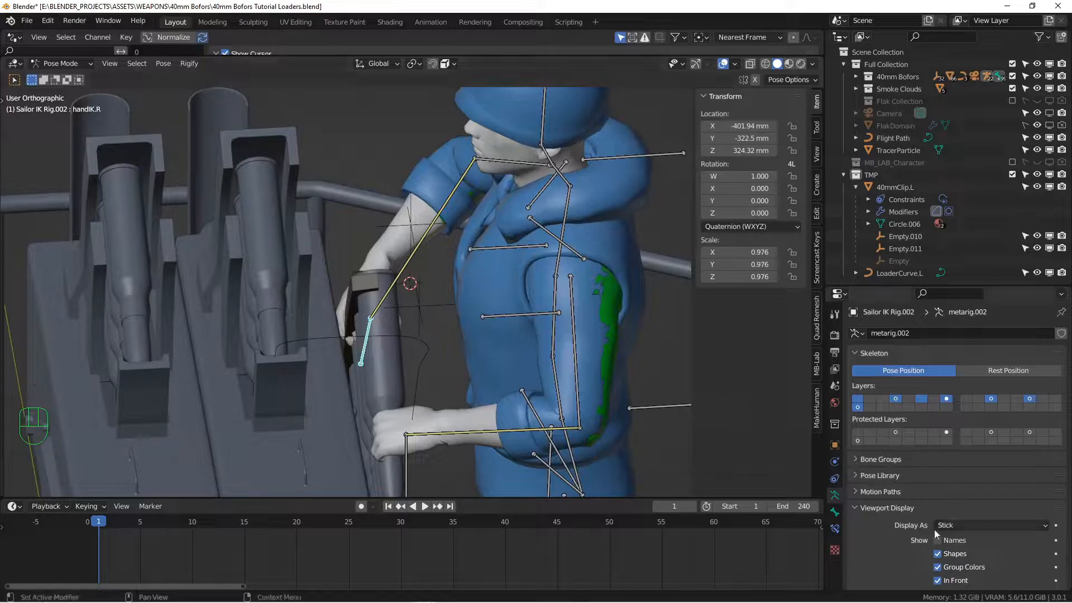
Add a Child Of bone constraint to handIK.R and return the rig to Object Mode
click(836, 529)
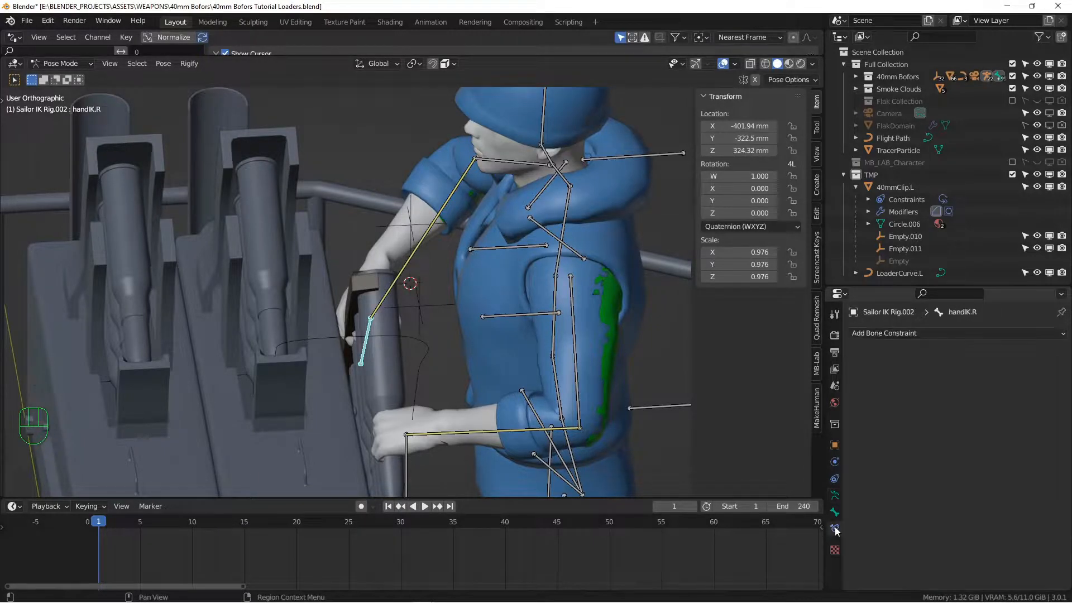
click(921, 334)
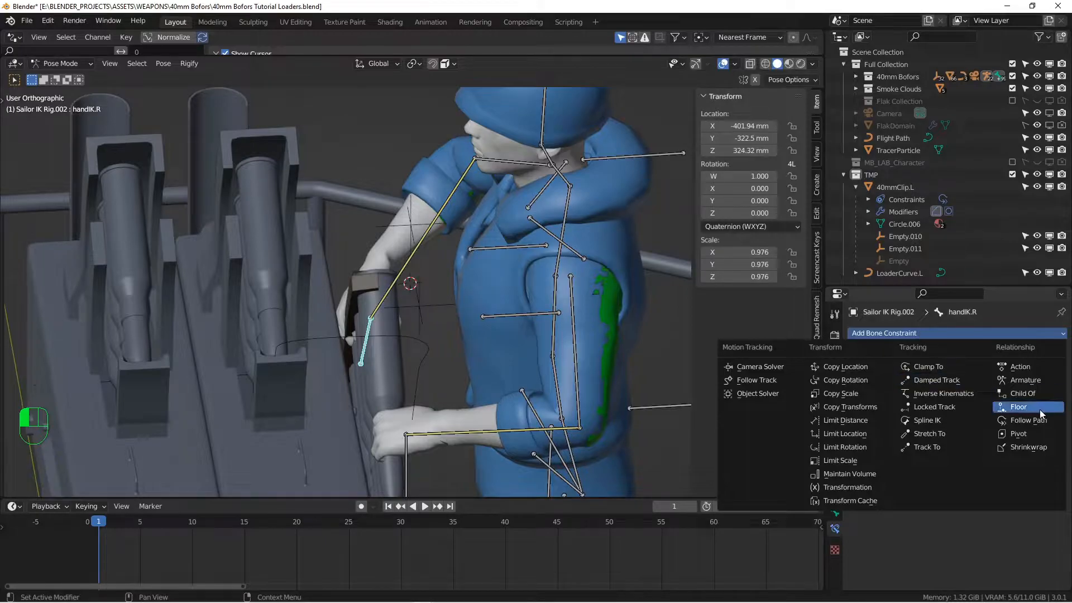
click(1027, 393)
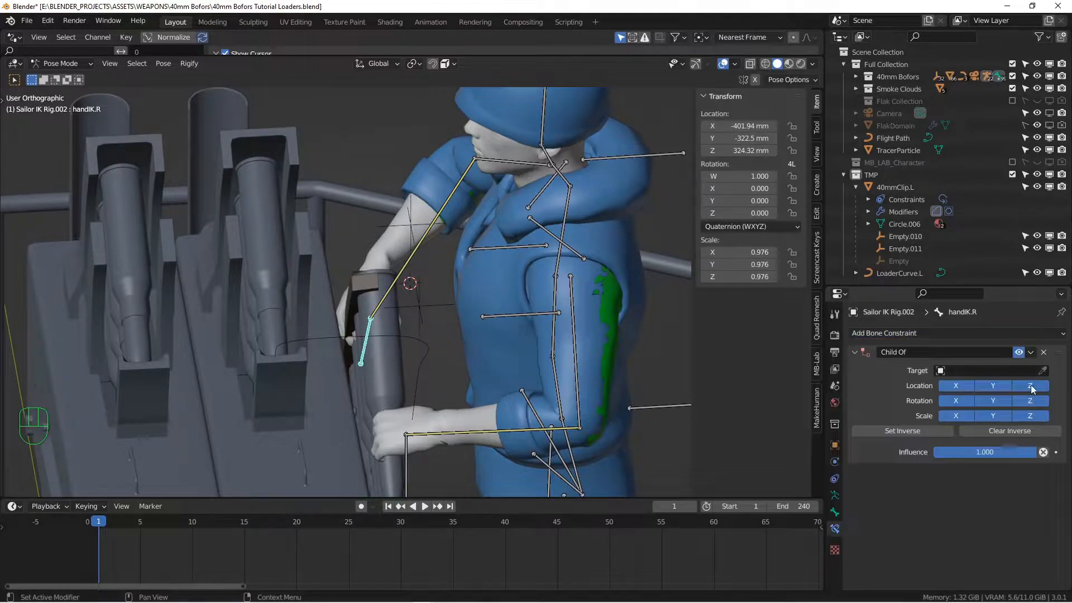
alt+middle_drag(358, 233, 383, 246)
click(401, 224)
click(60, 63)
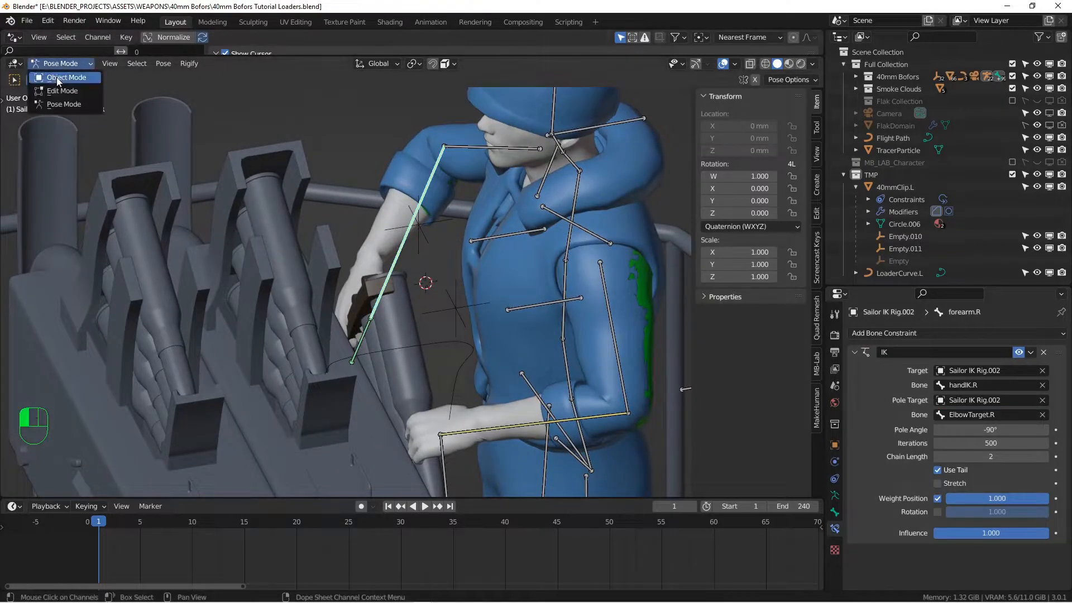
click(56, 75)
Move Empty.010 over the top of the clip in top view
click(405, 230)
key(g)
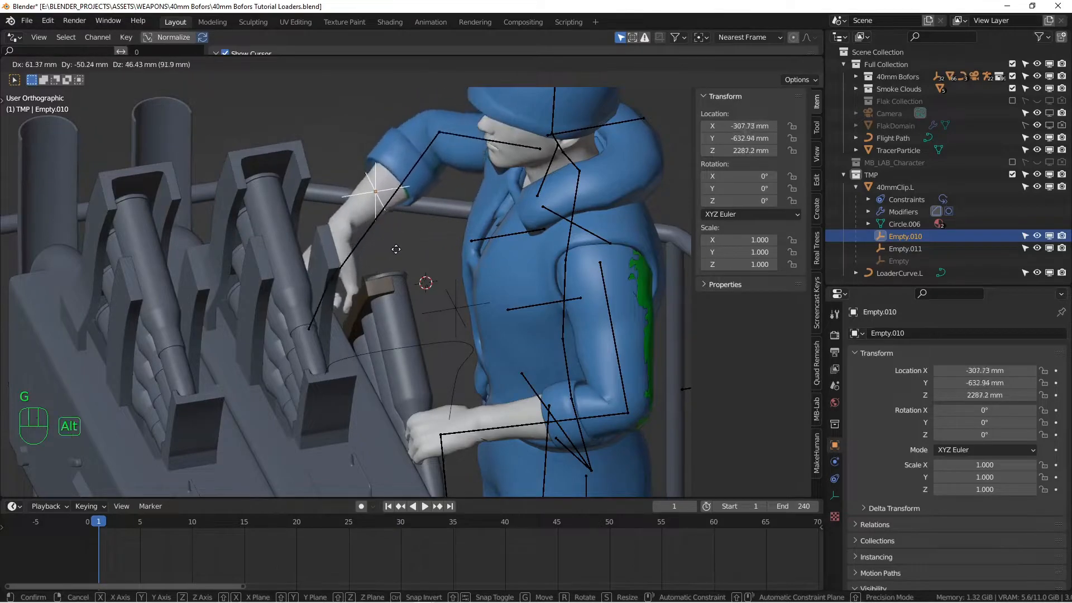
click(378, 263)
middle_drag(378, 263, 414, 275)
key(KP_7)
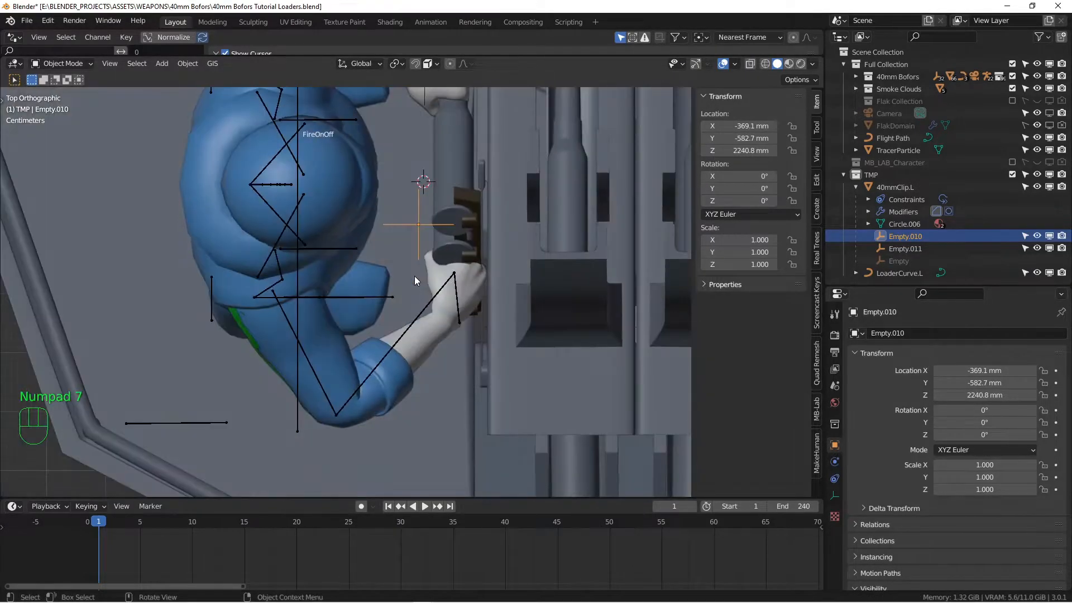
key(g)
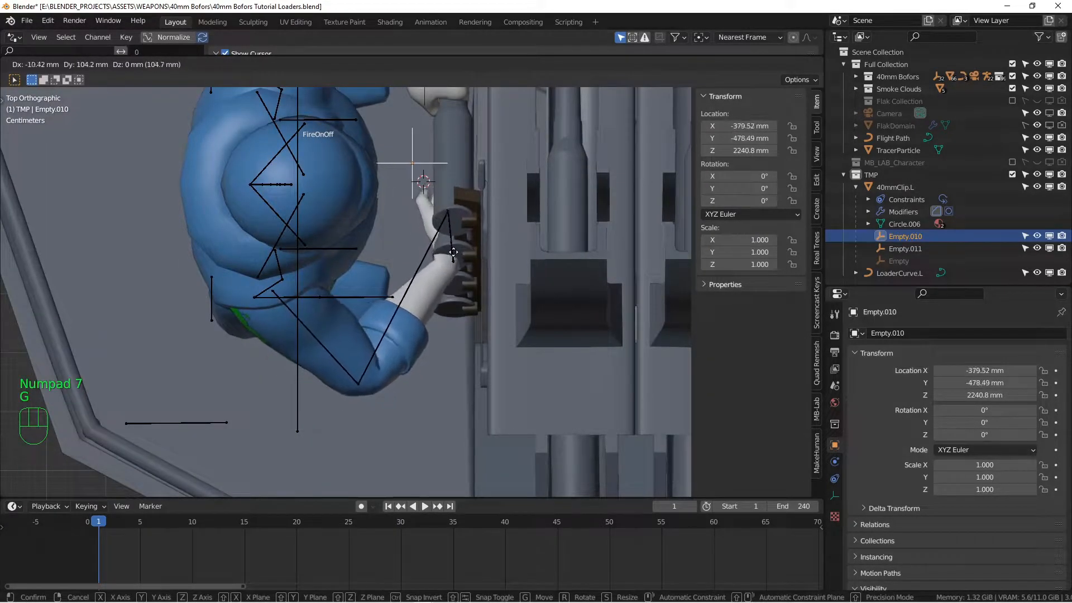
click(450, 246)
Raise Empty.010 along Z and settle it at X -361.77, Y -466.76, Z 2390.7 mm
key(space)
alt+middle_drag(486, 268, 340, 273)
key(g)
key(z)
click(360, 228)
alt+middle_drag(361, 228, 280, 239)
key(g)
click(337, 254)
scroll(417, 277, up, 3)
Lower handIK.L in Pose Mode and give it a Child Of bone constraint
click(403, 299)
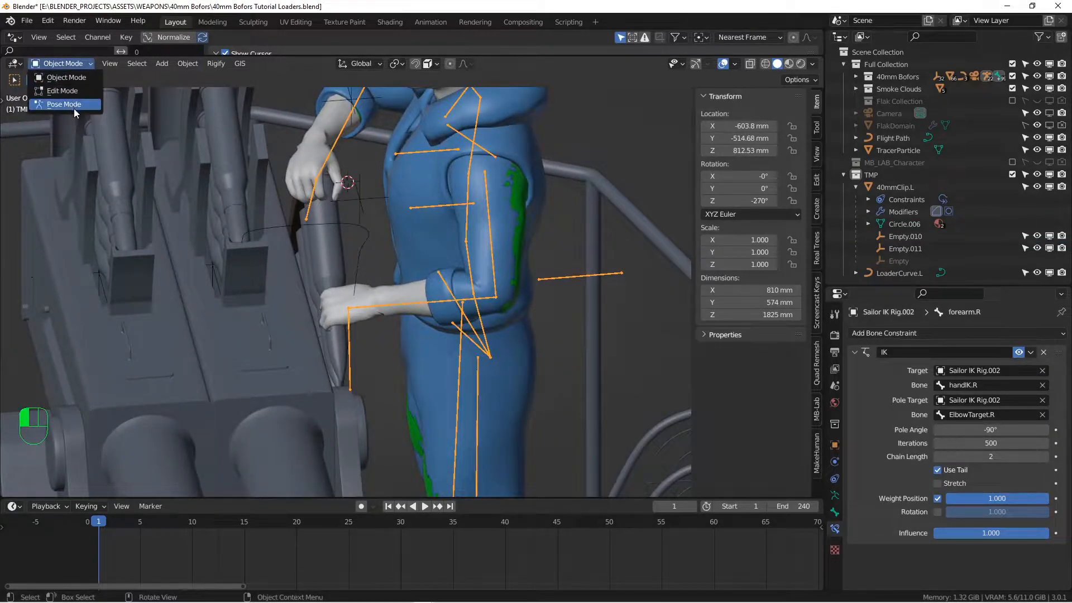
click(67, 104)
click(347, 330)
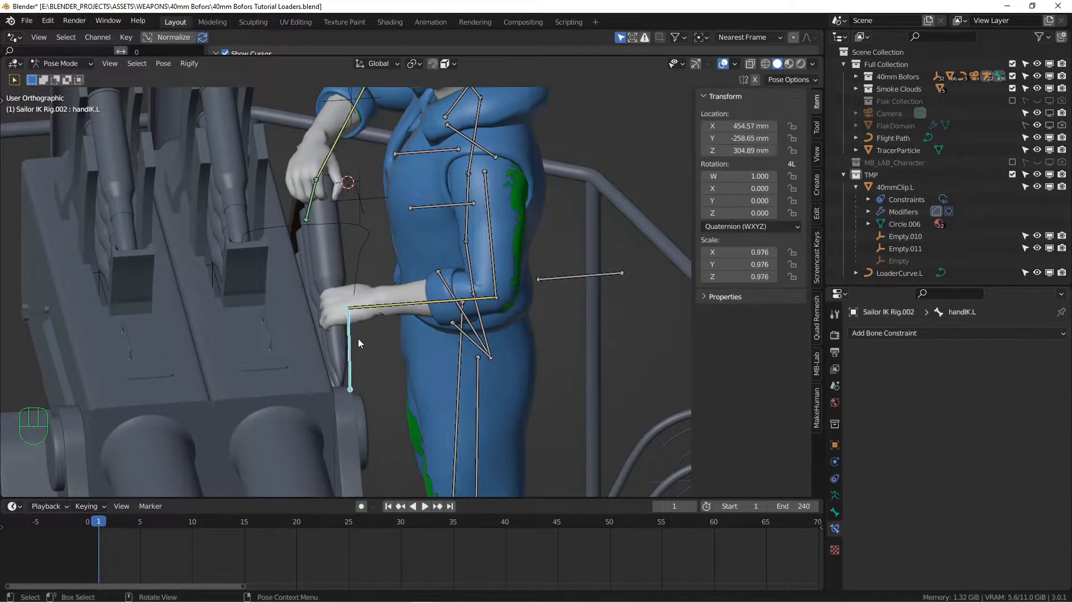
key(g)
click(355, 336)
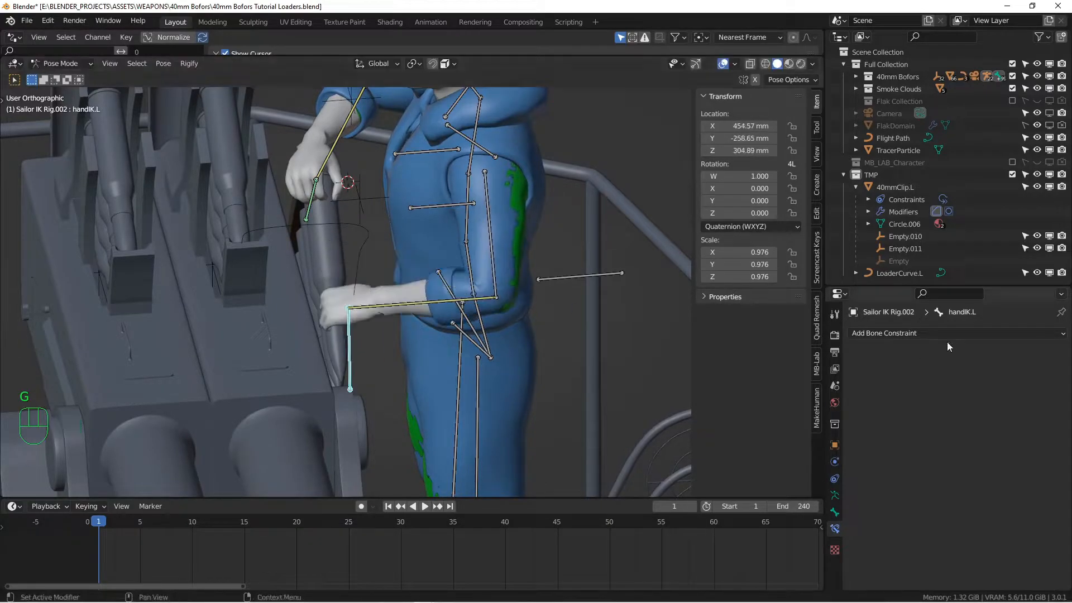
click(912, 333)
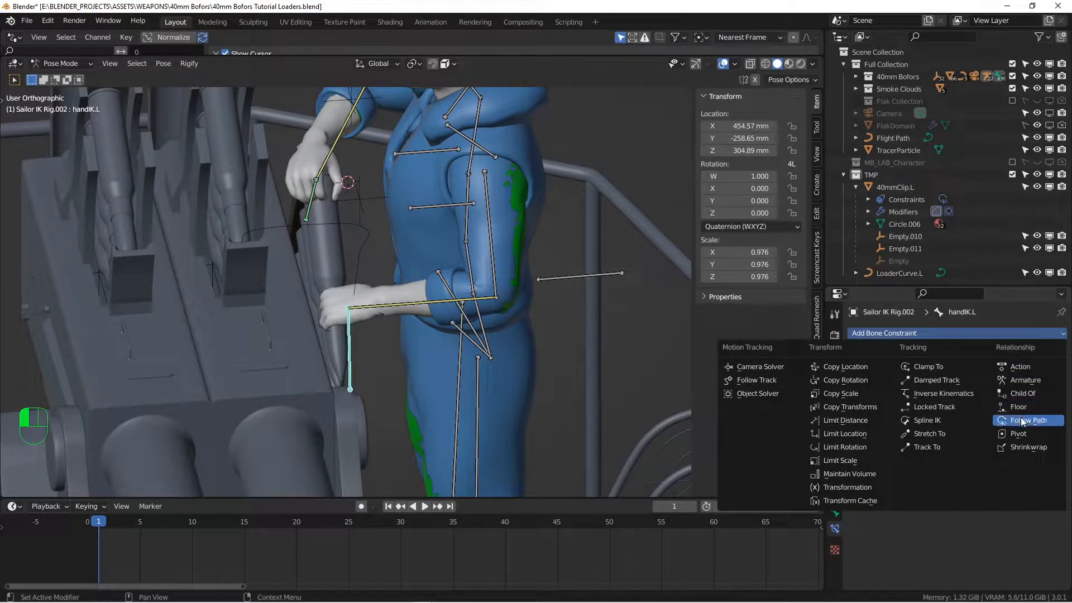
click(1024, 392)
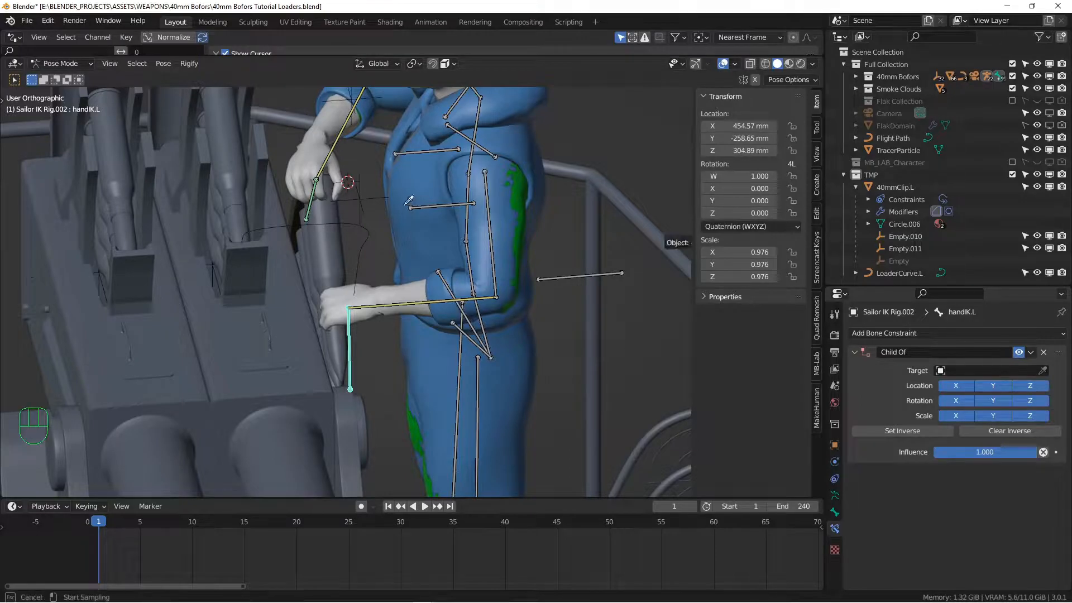
Back in Object Mode, move Empty.011 to the lower hand at X -348.09, Y -274.43, Z 2198 mm
middle_drag(374, 200, 345, 236)
click(54, 64)
click(55, 79)
click(362, 196)
alt+drag(363, 246, 281, 210)
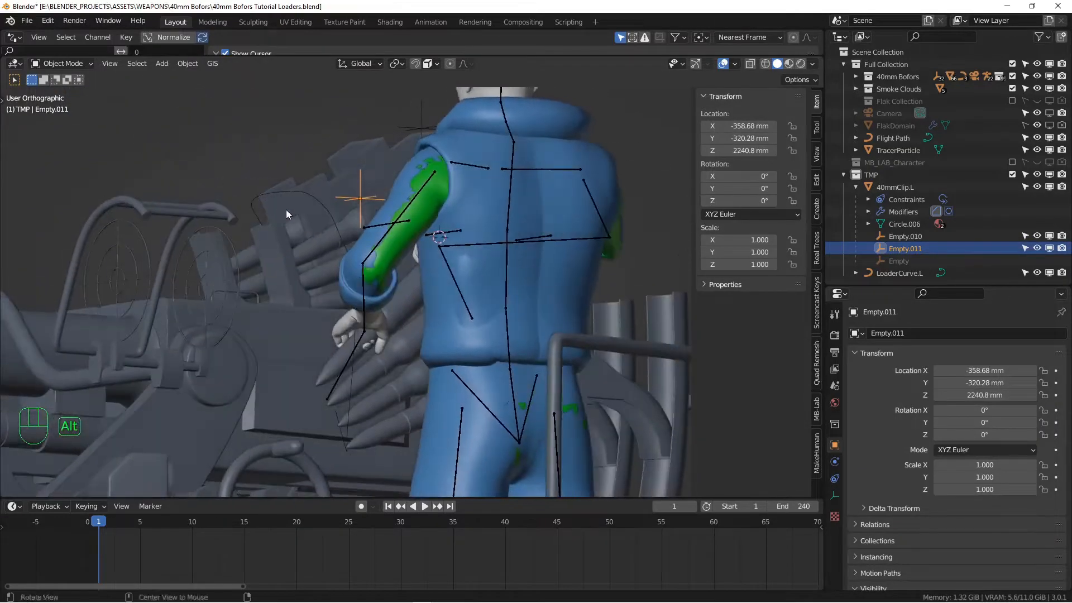
key(g)
click(342, 261)
mouse_move(337, 265)
alt+middle_down()
mouse_move(356, 287)
mouse_move(465, 327)
mouse_move(398, 323)
mouse_move(369, 380)
mouse_move(354, 206)
mouse_move(341, 284)
mouse_move(371, 274)
mouse_move(326, 267)
alt+middle_up()
key(g)
click(385, 335)
Scrub to frame 31 and play the animation to check both hands track the clip
scroll(341, 284, down, 4)
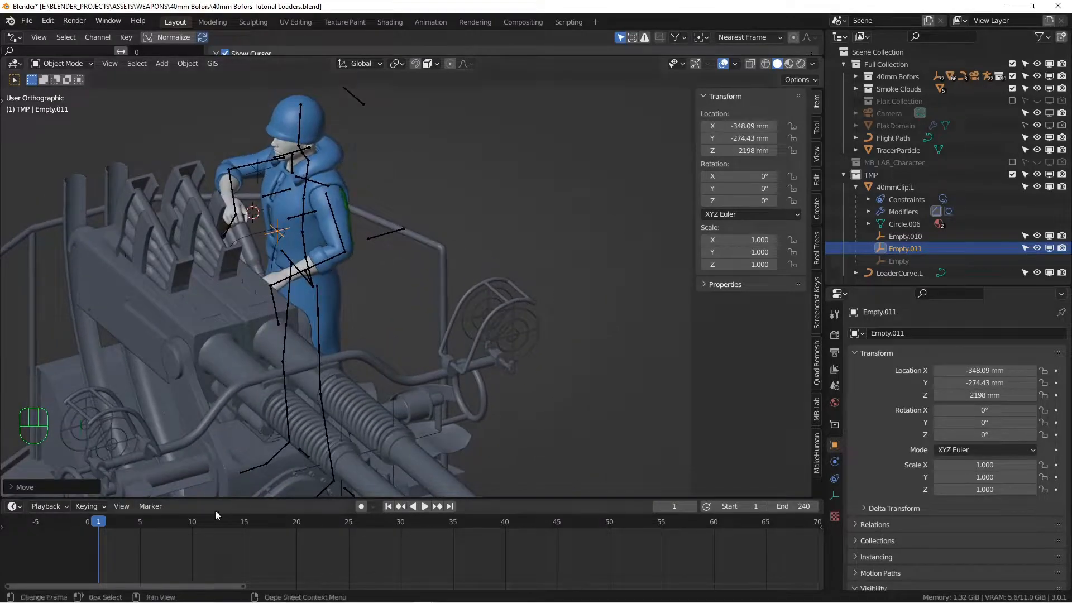
drag(100, 523, 474, 536)
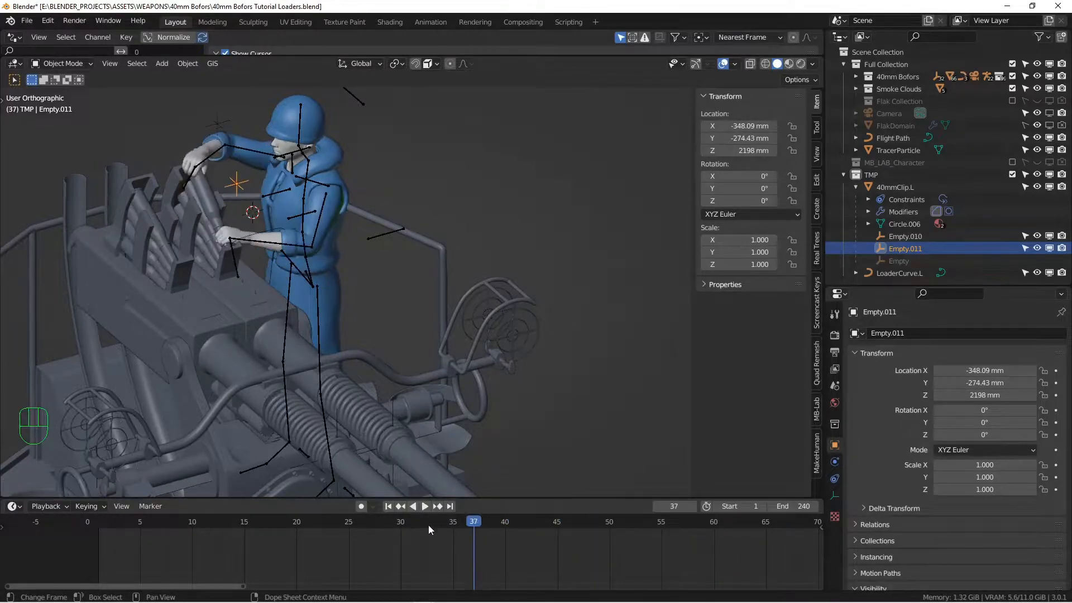
click(424, 507)
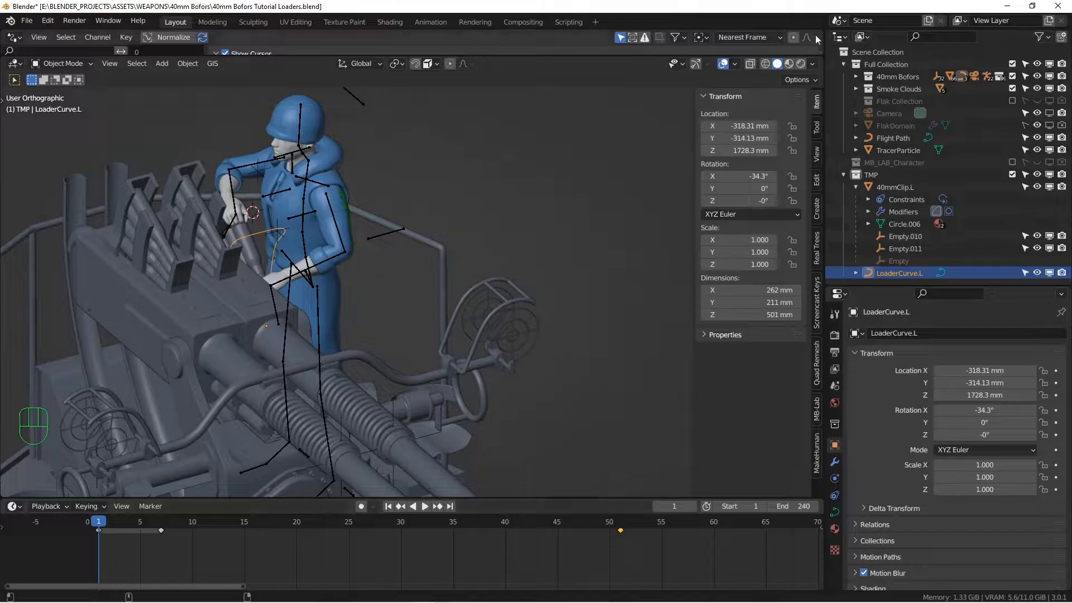
Split the 3D viewport and turn the upper area into a Graph Editor
drag(821, 56, 257, 179)
right_click(283, 56)
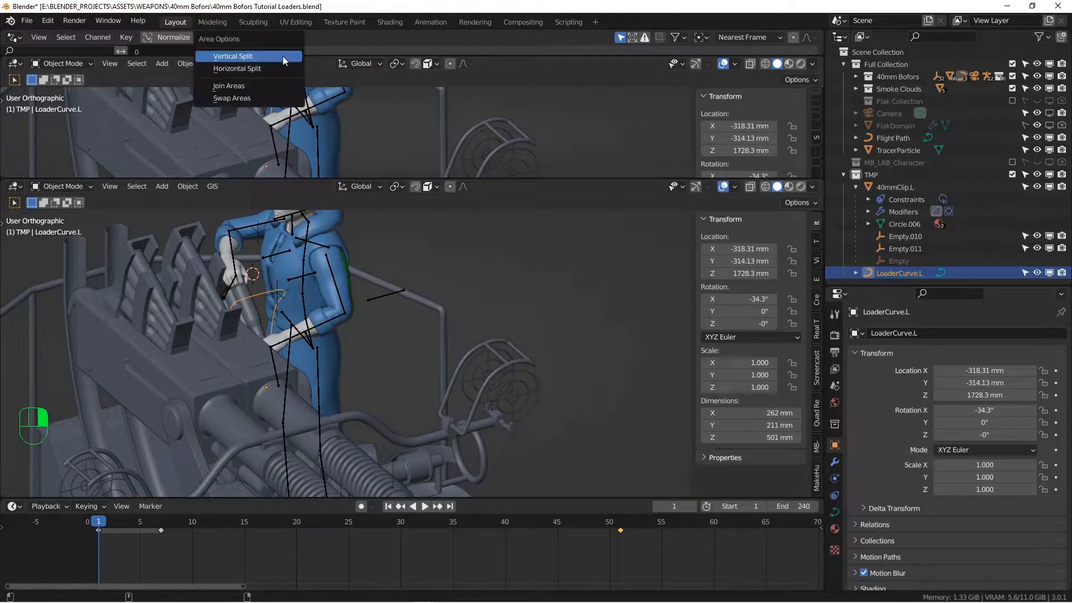
click(273, 85)
click(253, 46)
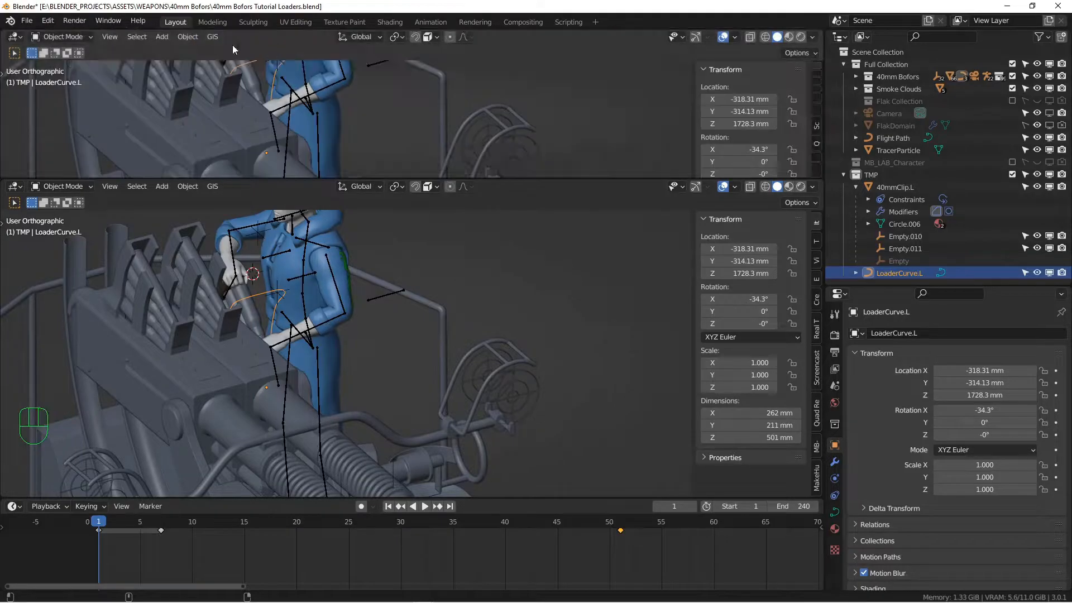
click(15, 37)
click(172, 98)
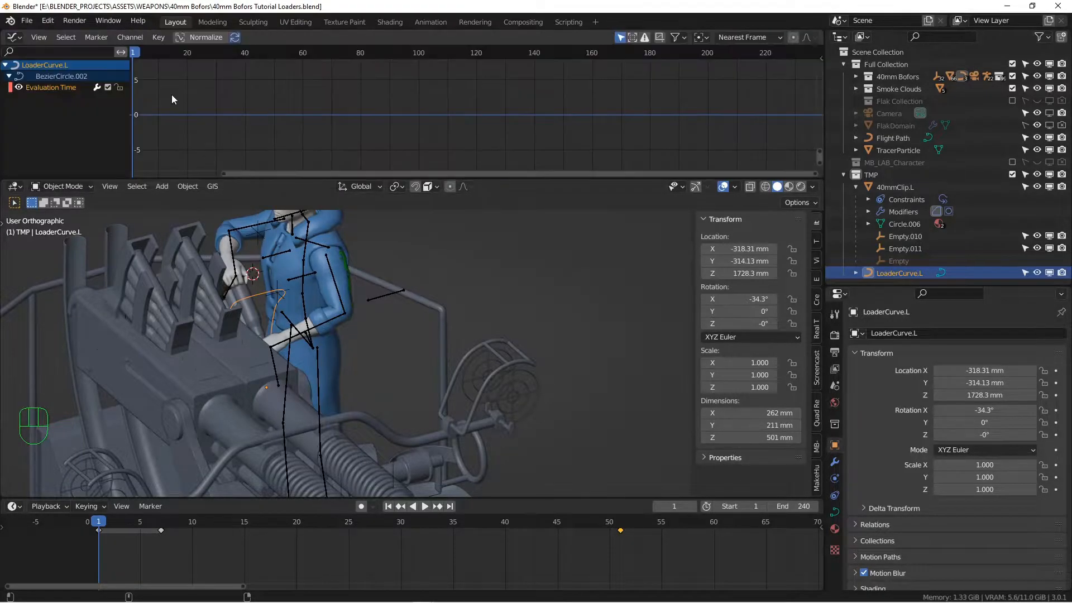
Set the Evaluation Time channel to Linear Extrapolation and shrink the graph area to a slim strip
right_click(59, 89)
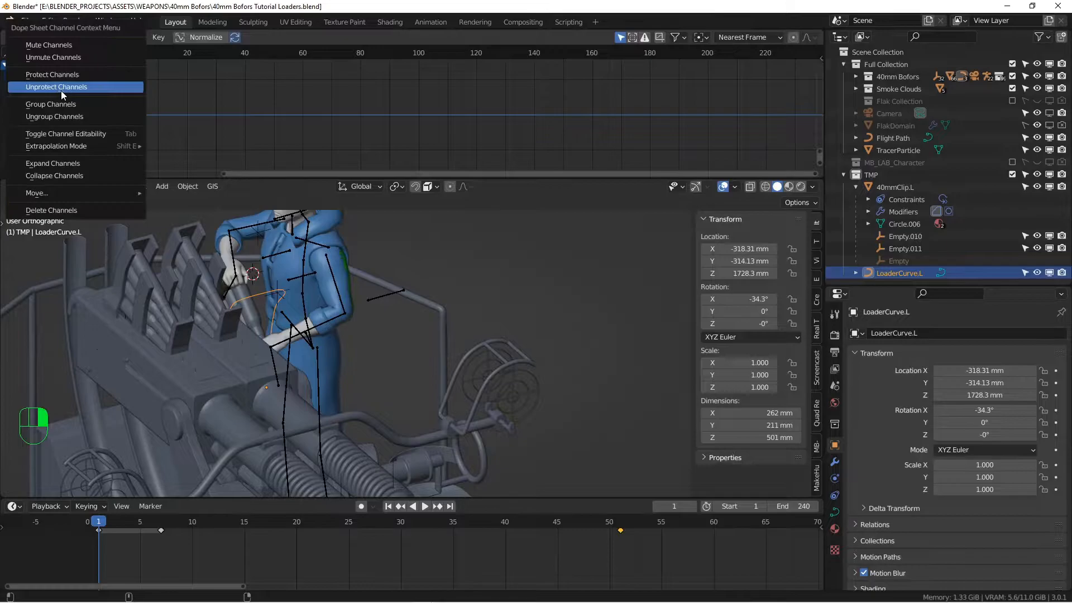
mouse_move(56, 147)
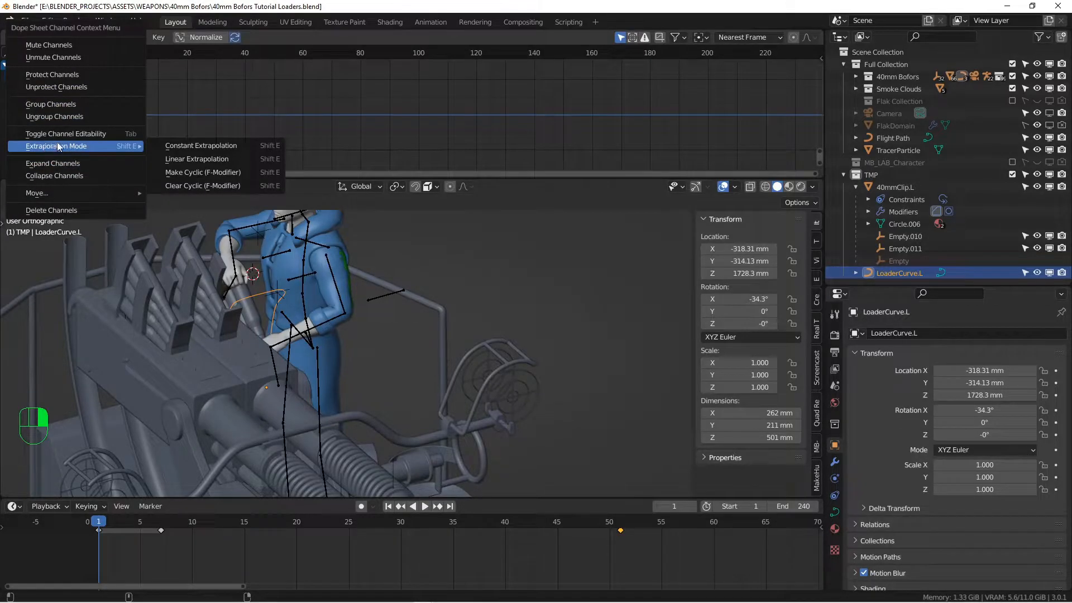
click(225, 158)
drag(306, 174, 292, 76)
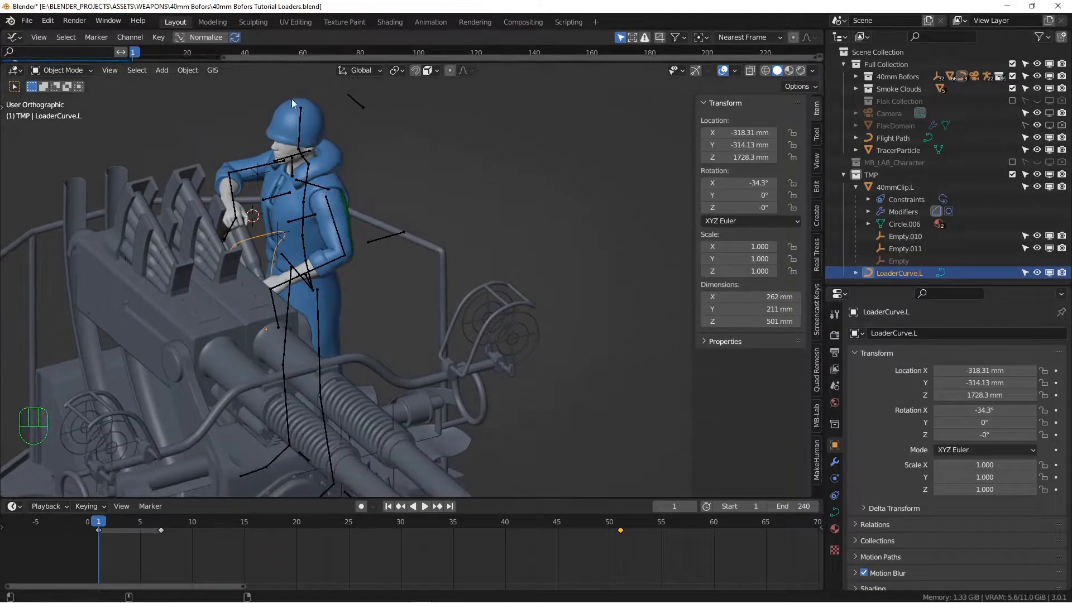
click(426, 508)
scroll(506, 369, down, 3)
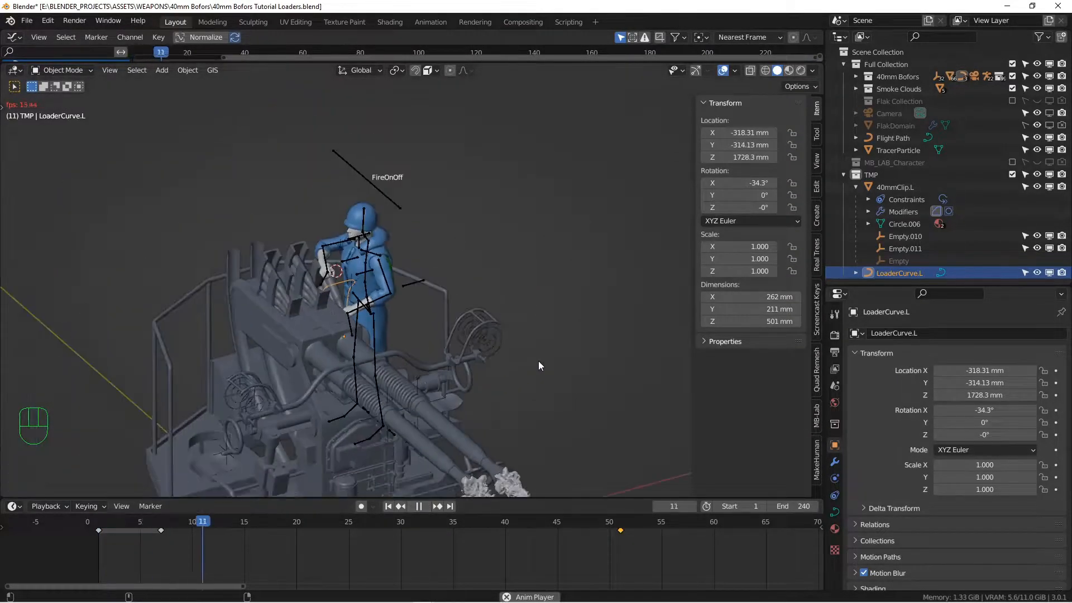
alt+shift+middle_drag(511, 347, 397, 294)
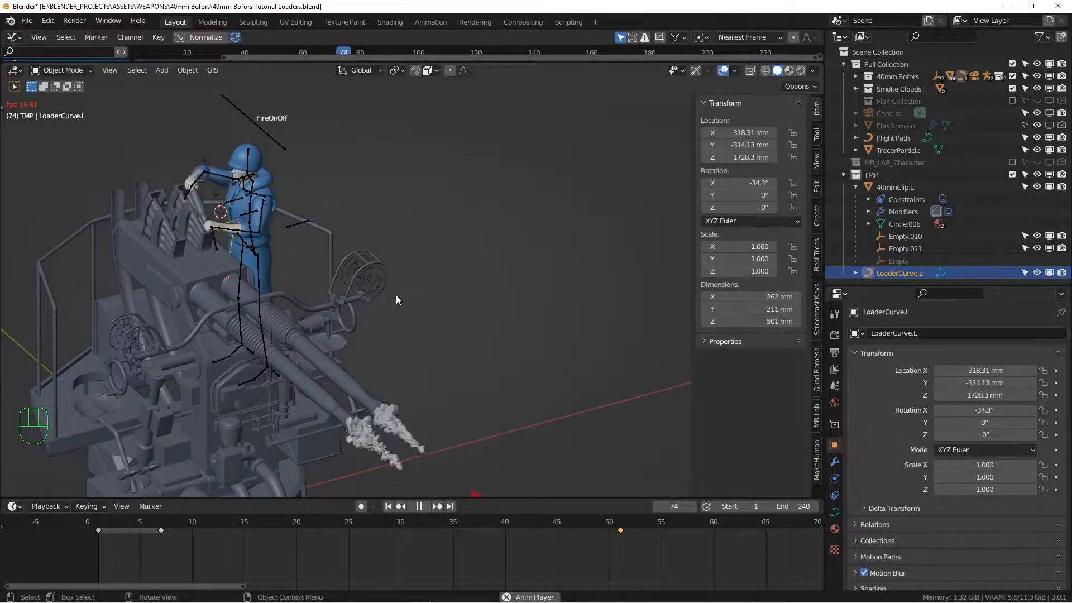
alt+middle_drag(314, 183, 346, 230)
scroll(223, 199, up, 4)
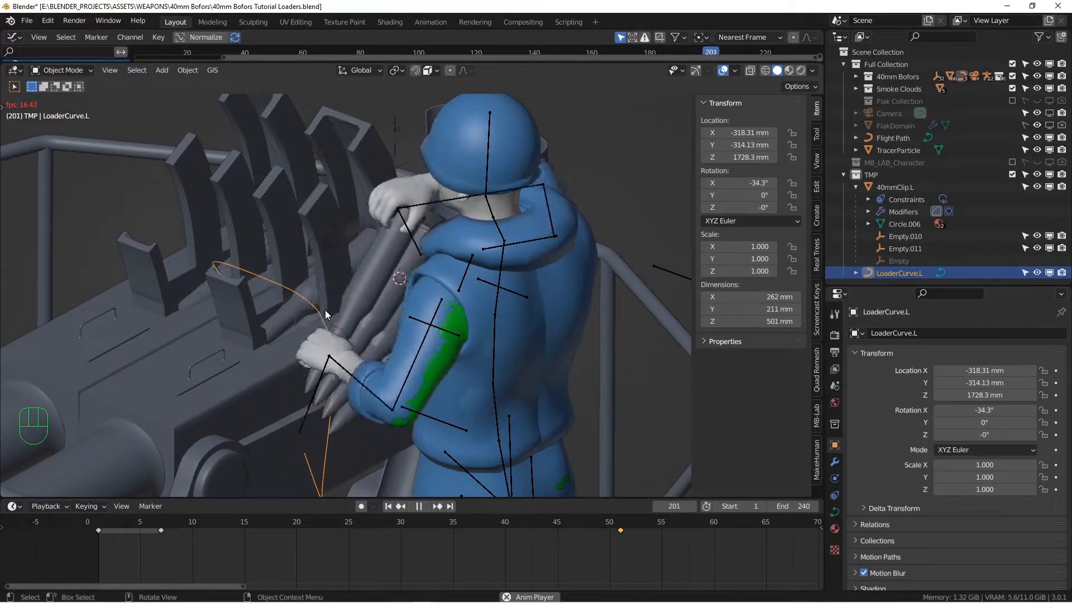
alt+middle_drag(326, 313, 364, 318)
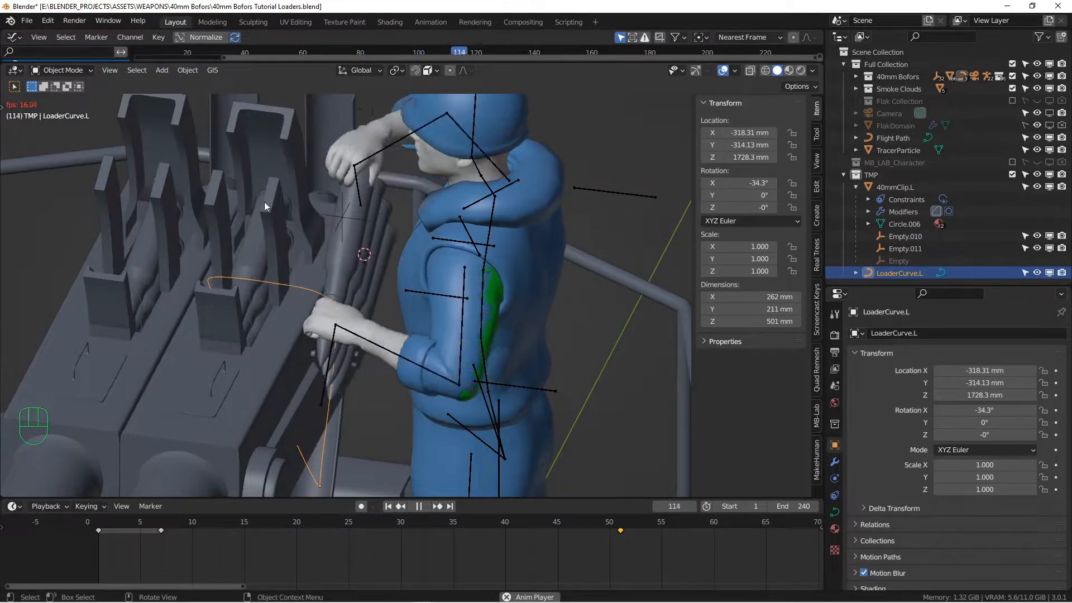
click(424, 508)
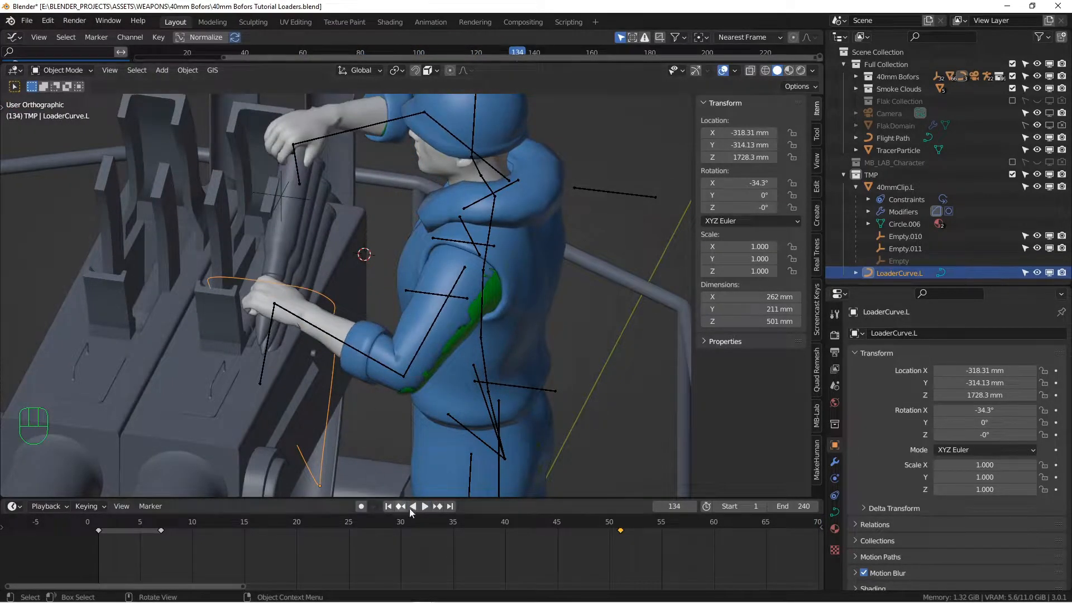
click(387, 507)
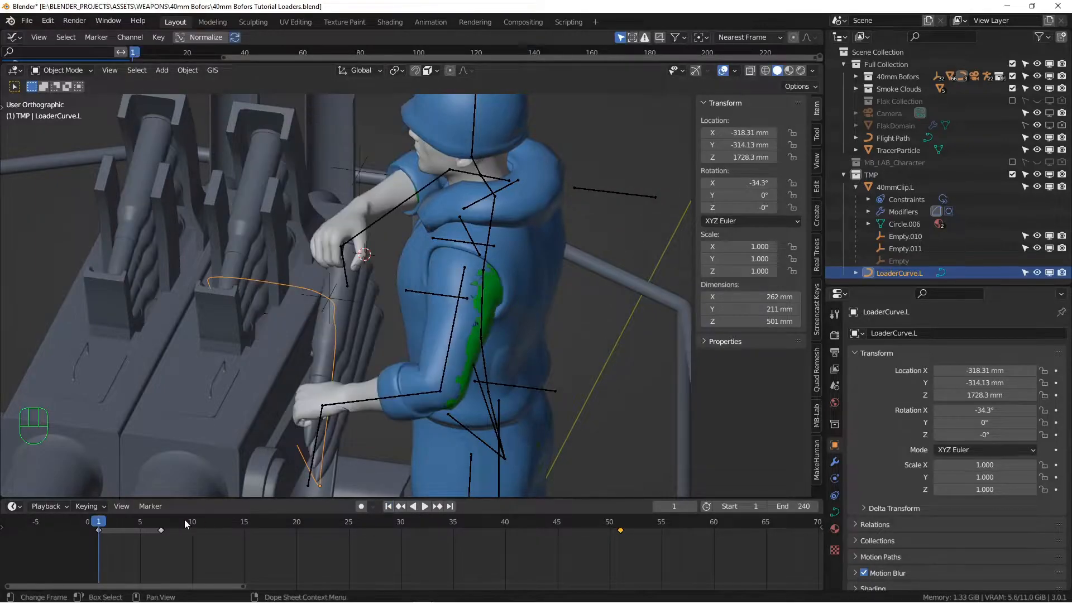
key(space)
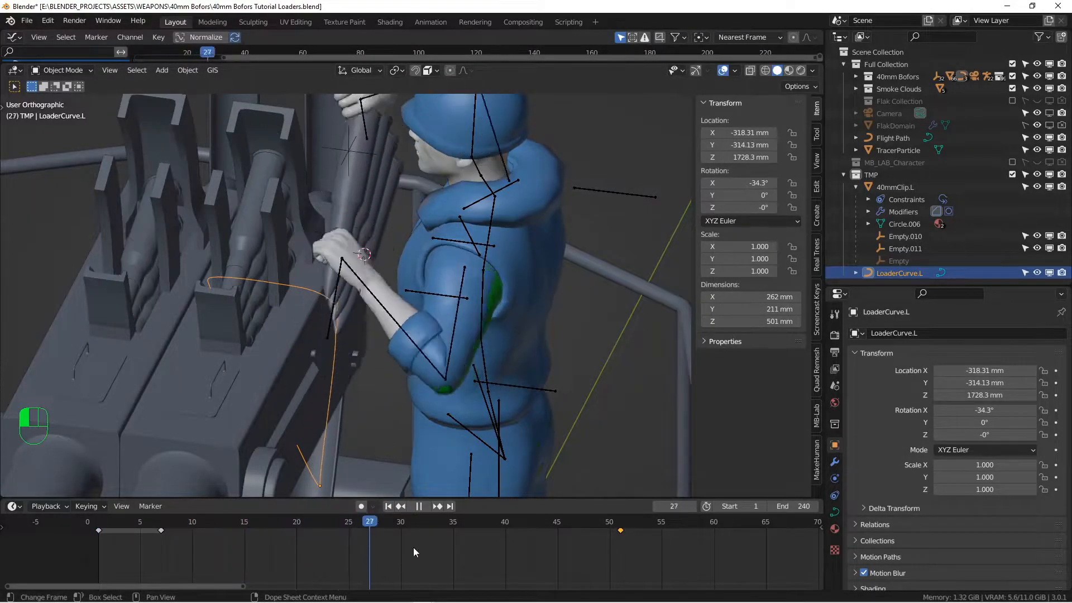
drag(474, 554, 547, 561)
alt+drag(317, 343, 242, 197)
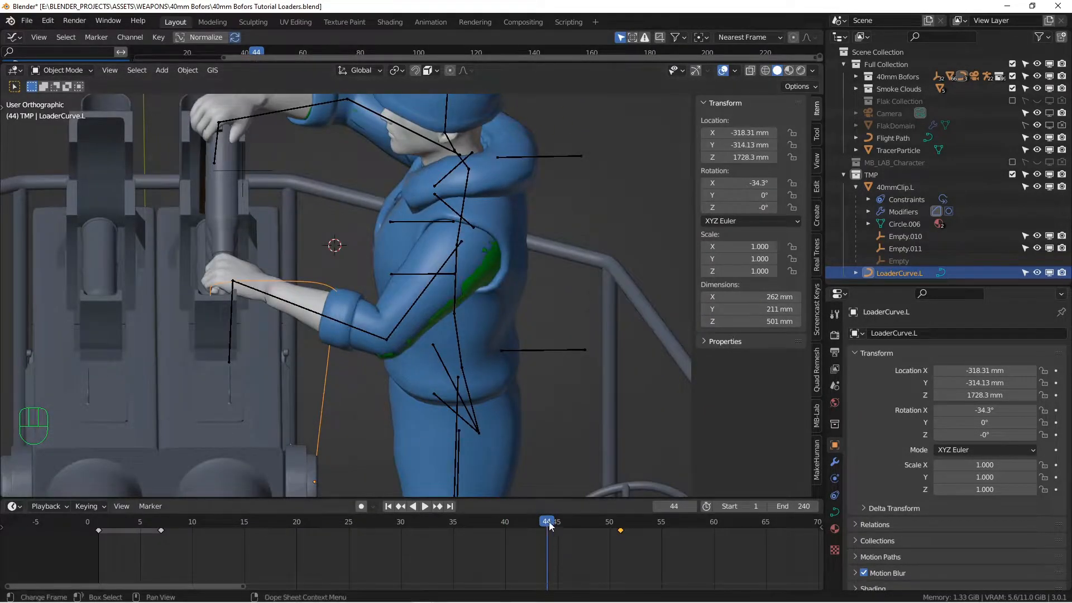
drag(550, 525, 558, 522)
alt+drag(362, 188, 283, 225)
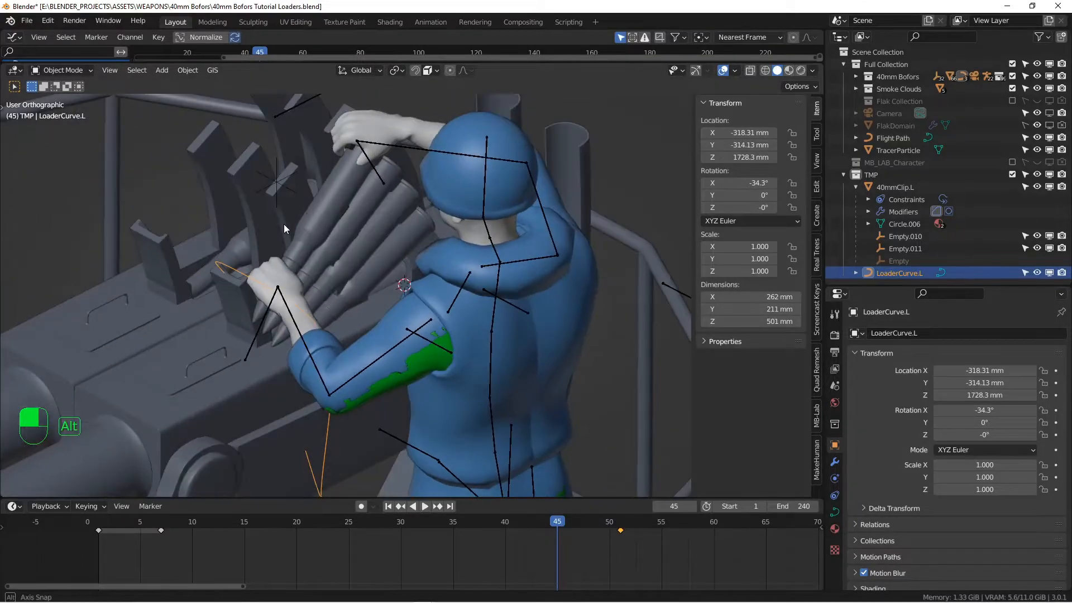
alt+drag(279, 395, 302, 246)
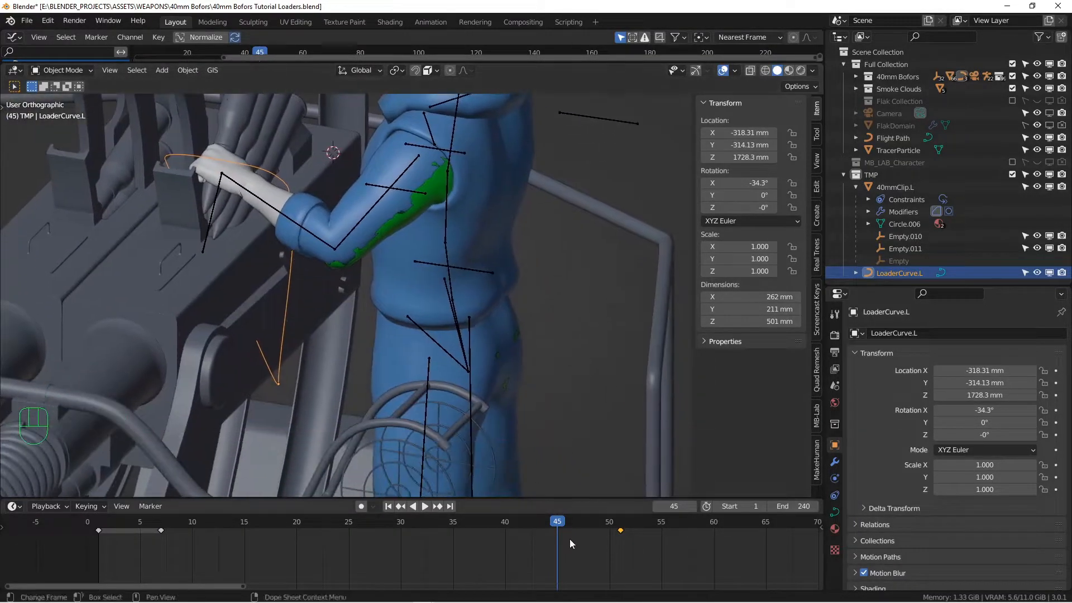
drag(565, 521, 620, 525)
key(space)
alt+drag(433, 347, 426, 299)
alt+drag(426, 299, 334, 307)
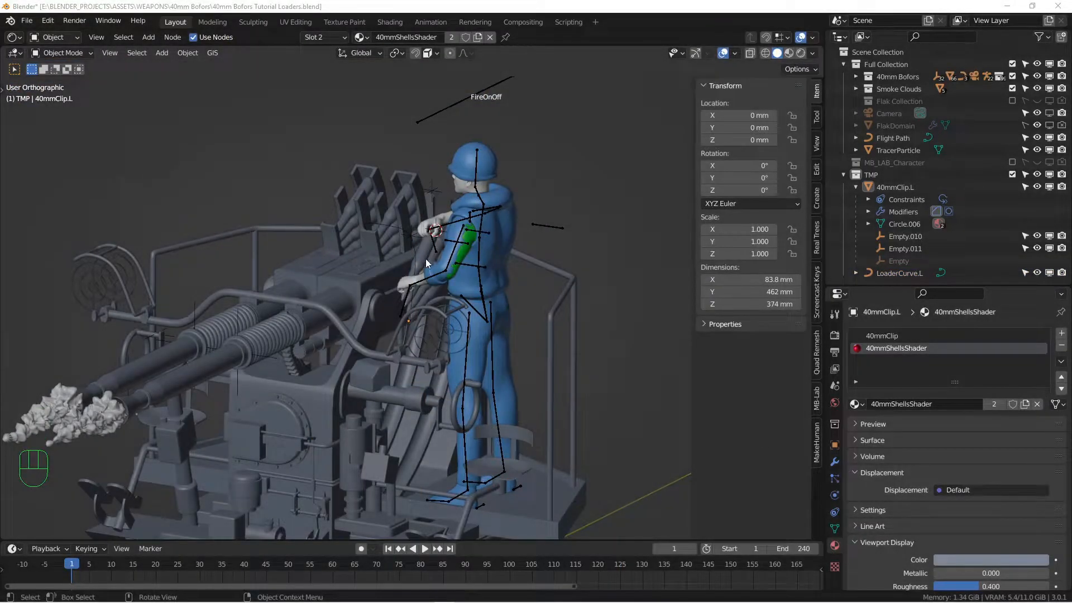
Select 40mmClip.L and open the Shader Editor showing its 40mmShellsShader nodes
click(424, 252)
alt+drag(431, 253, 402, 265)
drag(670, 43, 669, 357)
middle_drag(480, 194, 716, 286)
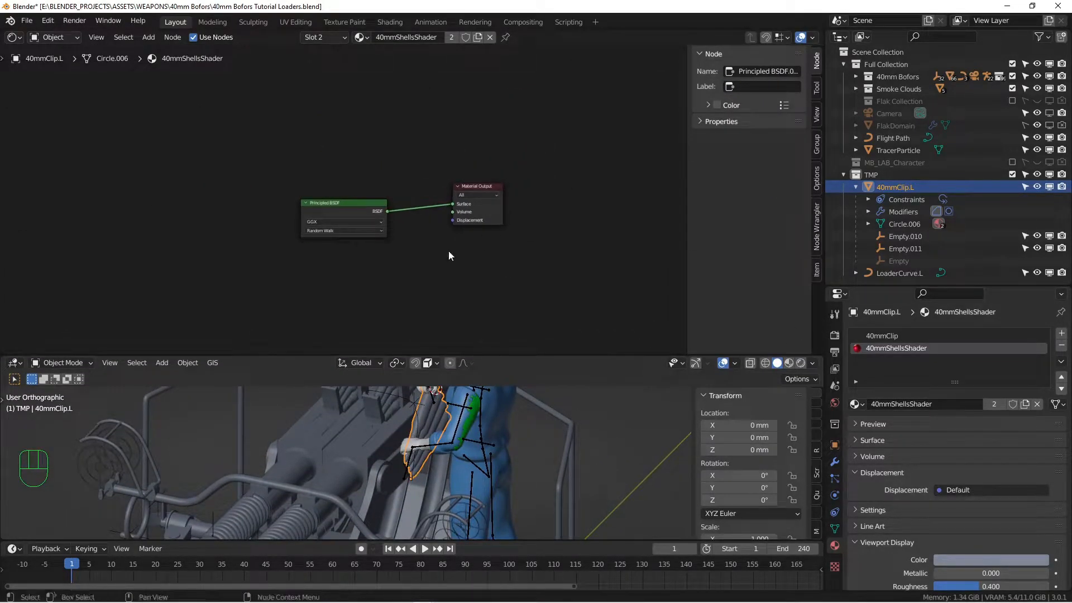
scroll(365, 209, up, 3)
Expand the Principled BSDF with Ctrl+H to reveal every setting, including the red base colour
click(343, 211)
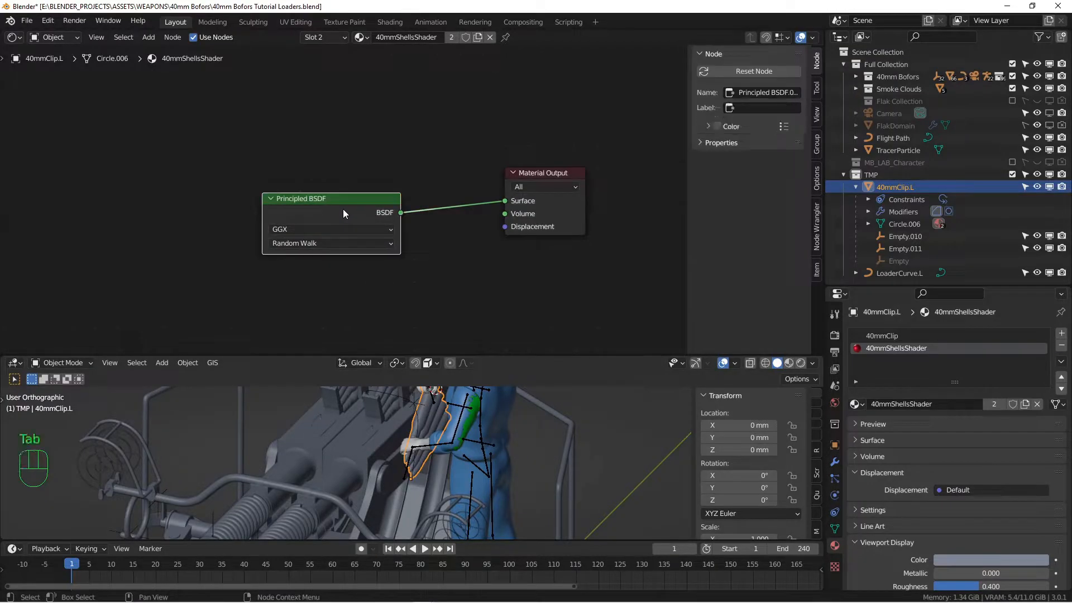
key(ctrl+h)
scroll(345, 210, down, 3)
middle_drag(380, 232, 384, 122)
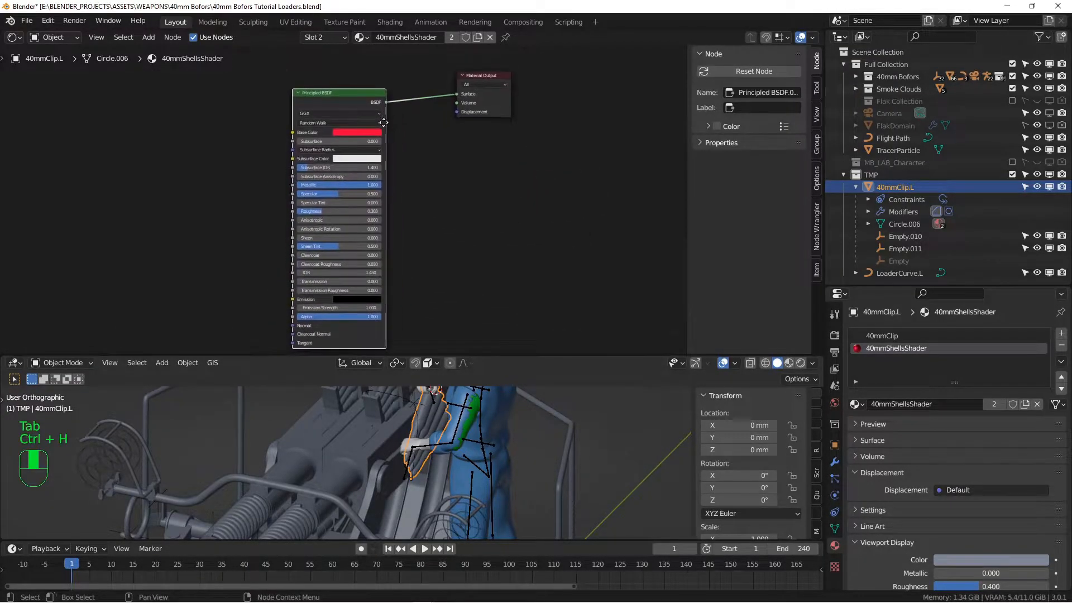
scroll(384, 122, up, 3)
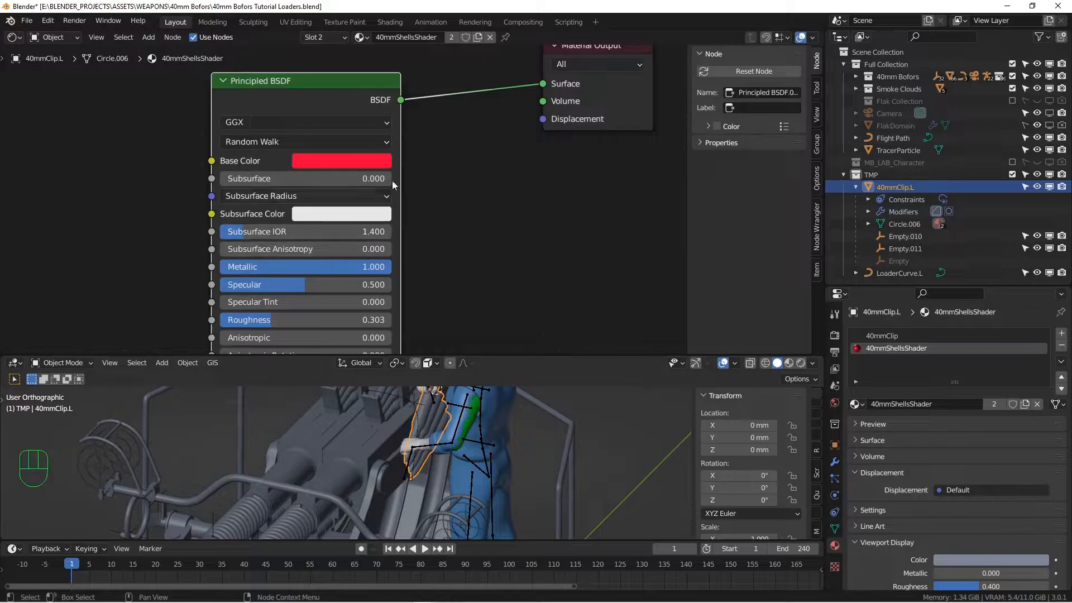
scroll(488, 180, down, 3)
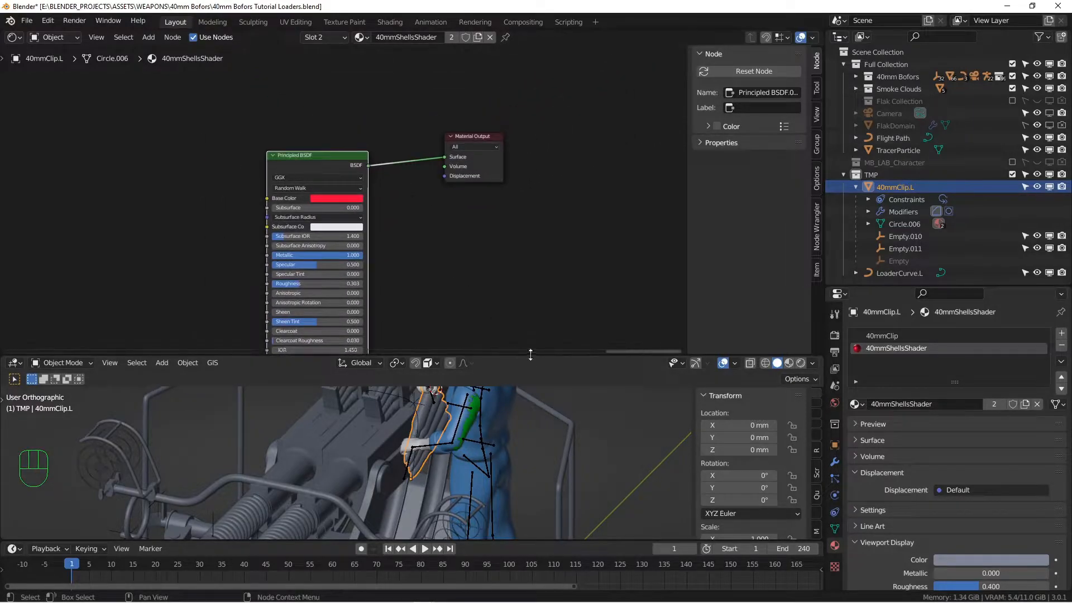
middle_drag(476, 208, 463, 162)
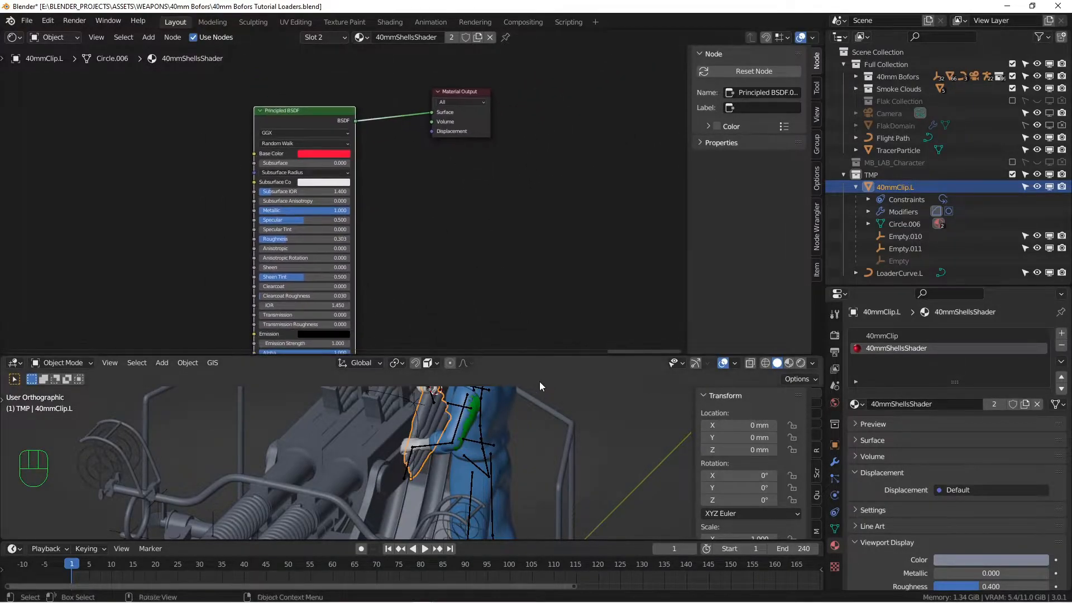
drag(540, 357, 528, 211)
scroll(485, 313, down, 2)
alt+drag(480, 341, 389, 347)
scroll(418, 344, up, 5)
Isolate the loader curve, ammo clip and breech in a Local view
click(388, 333)
shift+click(431, 355)
shift+click(348, 411)
key(KP_Divide)
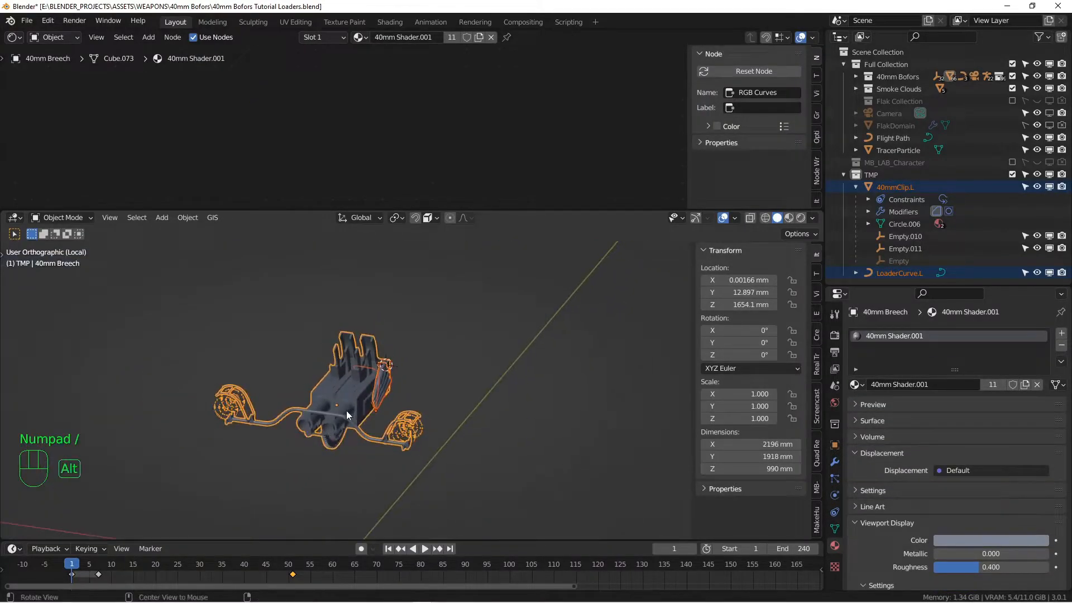
scroll(331, 411, up, 4)
scroll(332, 411, up, 4)
mouse_move(332, 411)
alt+mouse_down()
mouse_move(383, 377)
mouse_move(374, 350)
mouse_move(347, 400)
alt+mouse_up()
Select LoaderCurve.L alone and show its Path Animation settings in Object Data
key(alt+a)
click(413, 311)
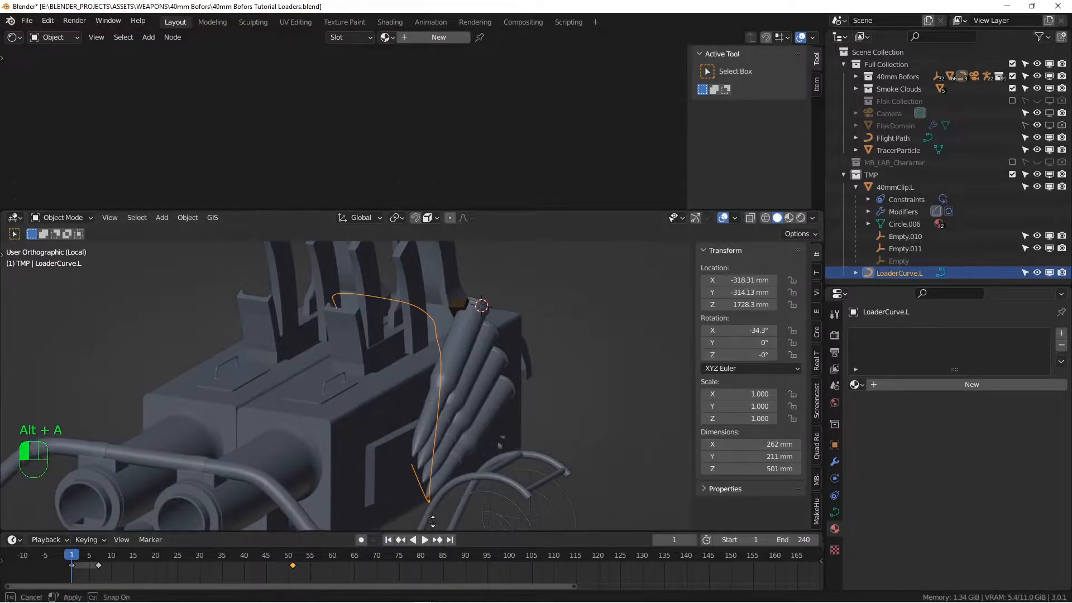
drag(434, 542, 335, 507)
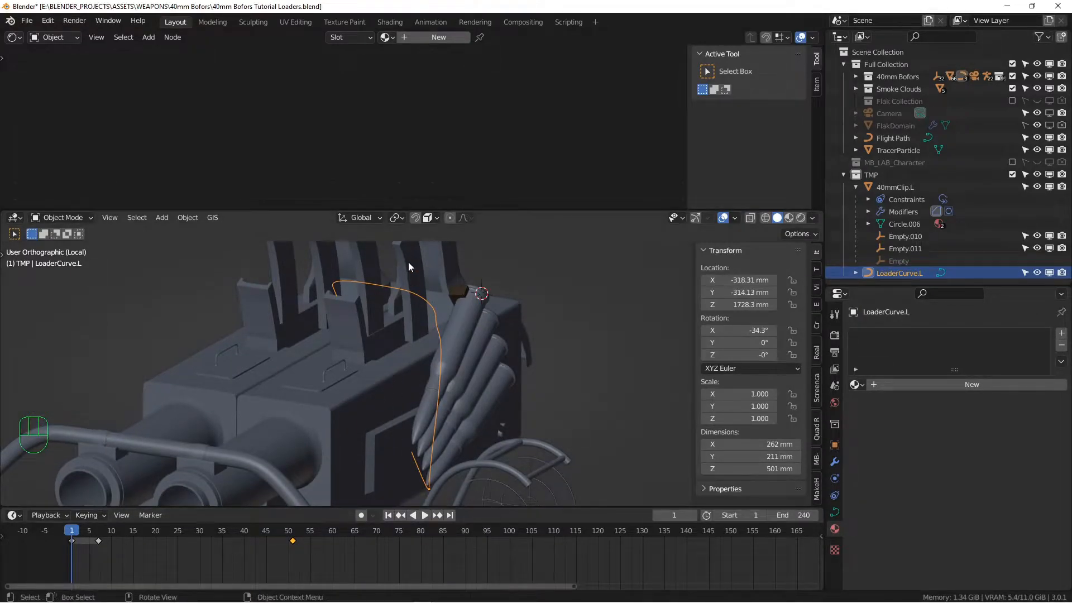
click(835, 513)
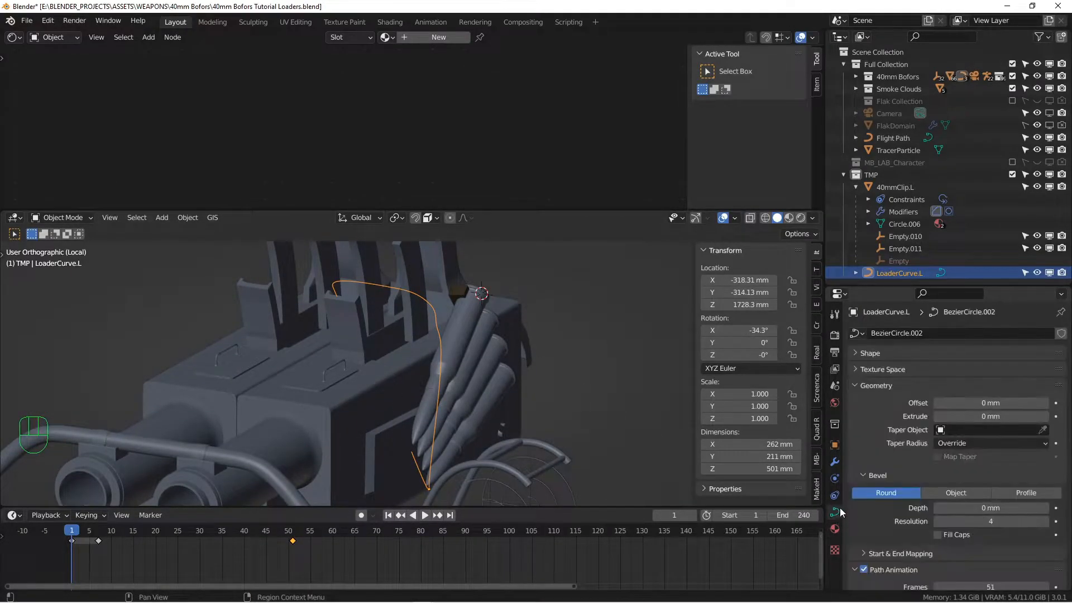
scroll(973, 498, down, 5)
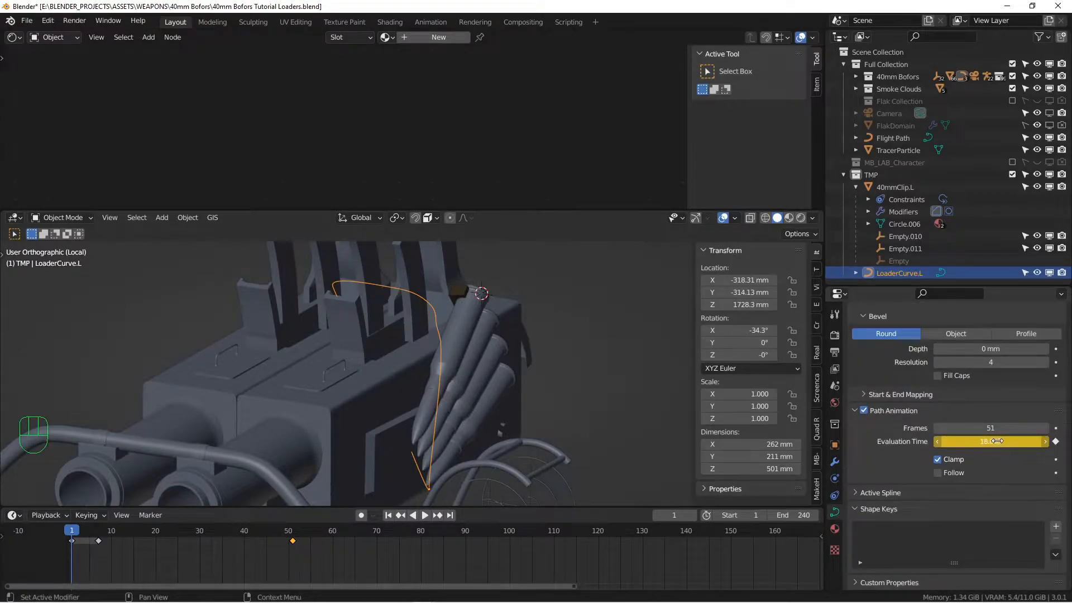
Play and scrub the clip's travel around frames 110–118, then return to frame 1
key(space)
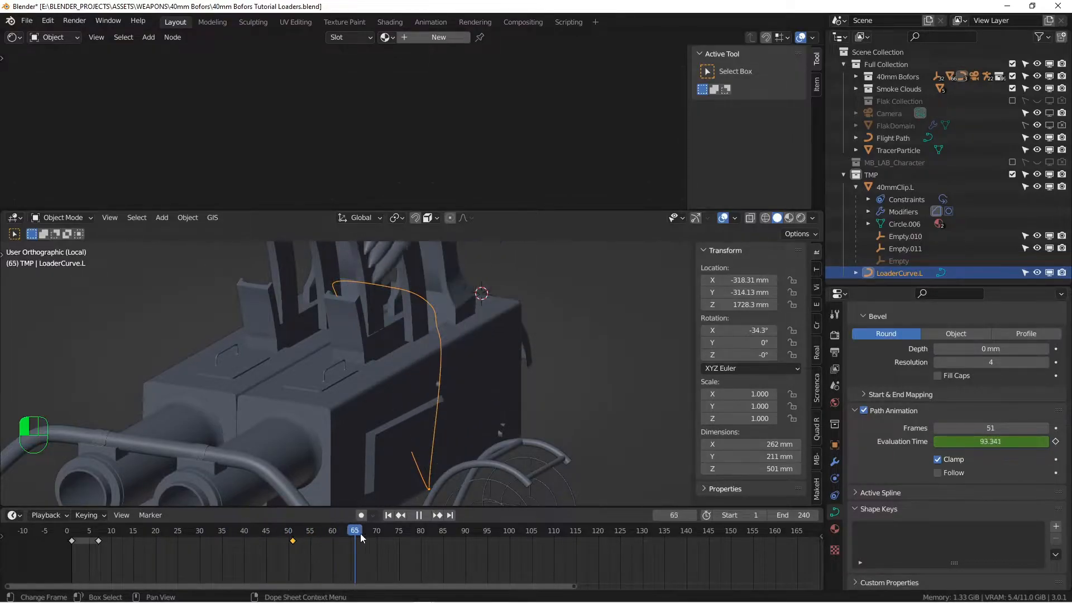
drag(554, 532, 684, 538)
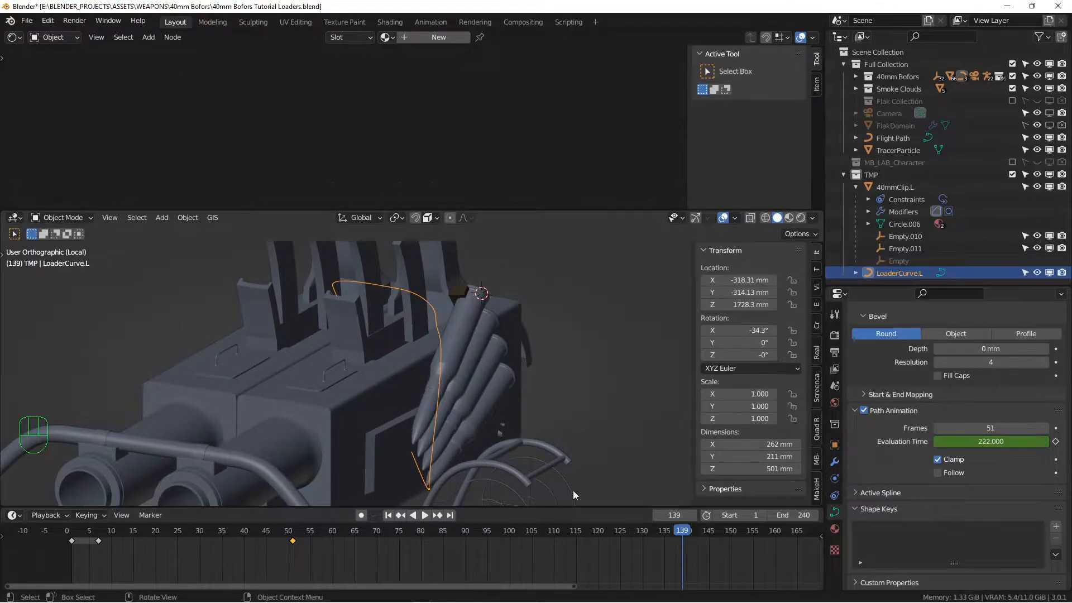
drag(682, 533, 483, 528)
key(space)
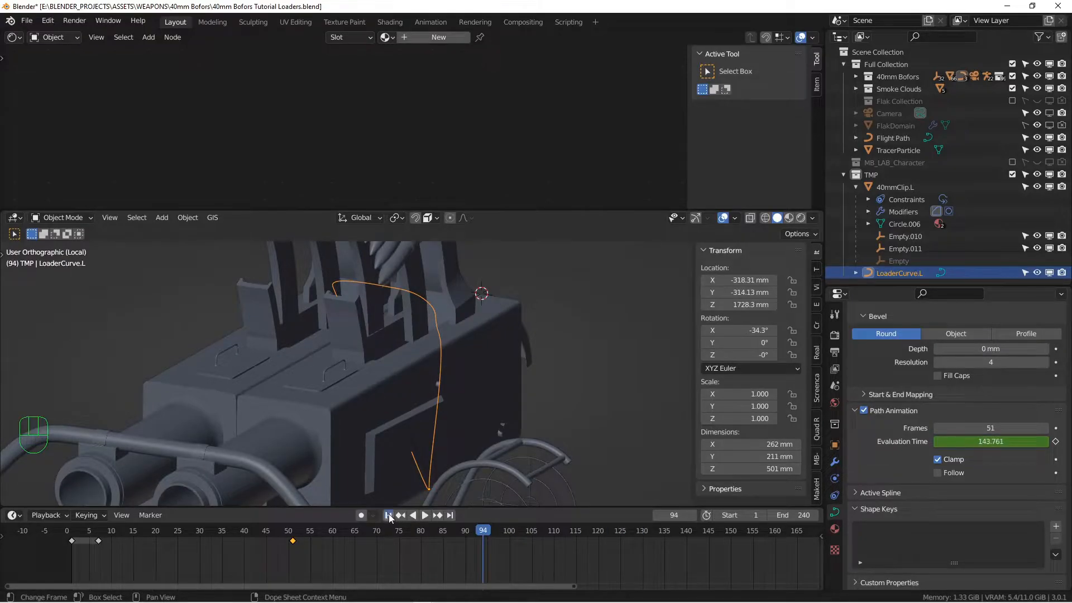
click(388, 516)
Select 40mmClip.L and move the Principled BSDF node to the lower left of the node view
click(478, 324)
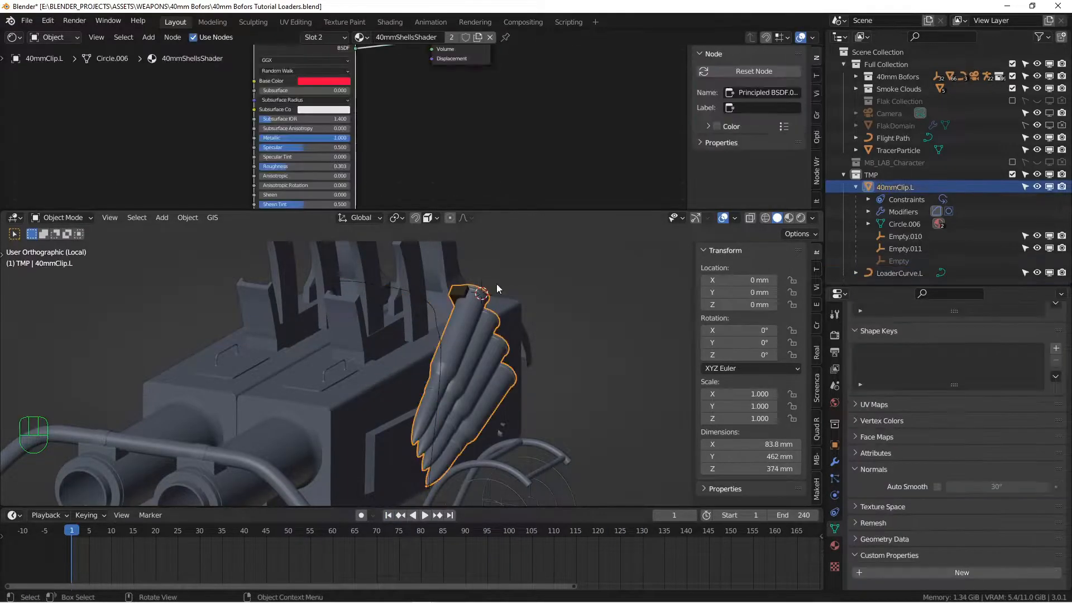
drag(548, 217, 549, 326)
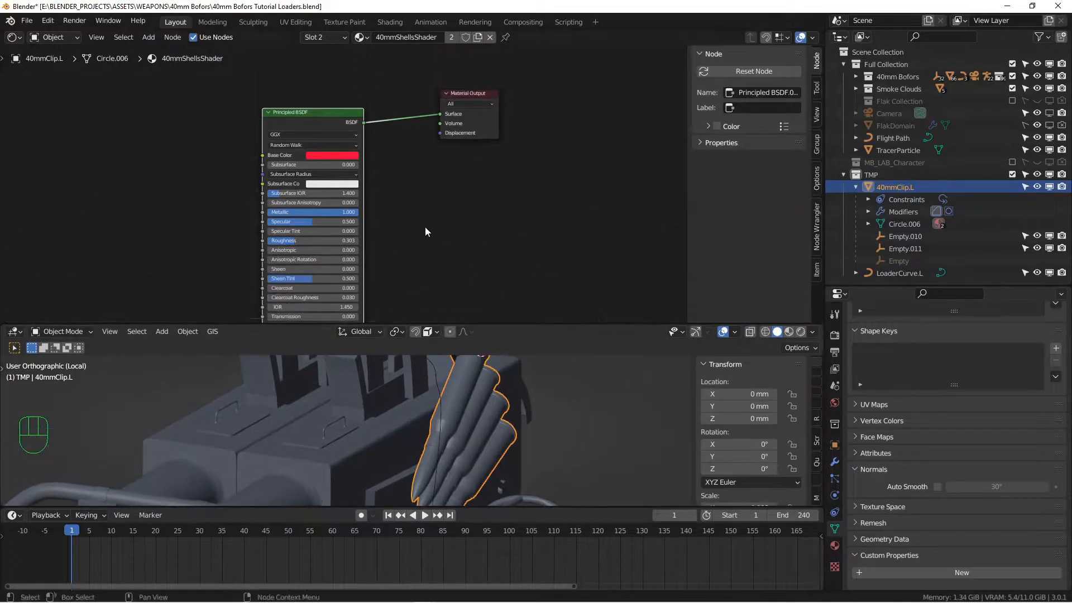
scroll(428, 230, down, 3)
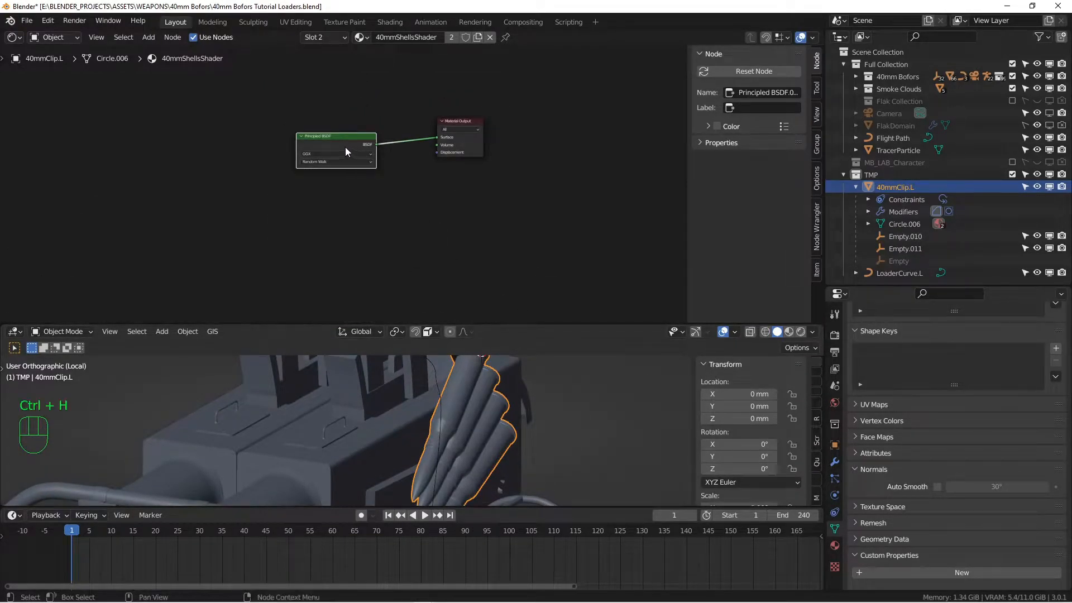
key(h)
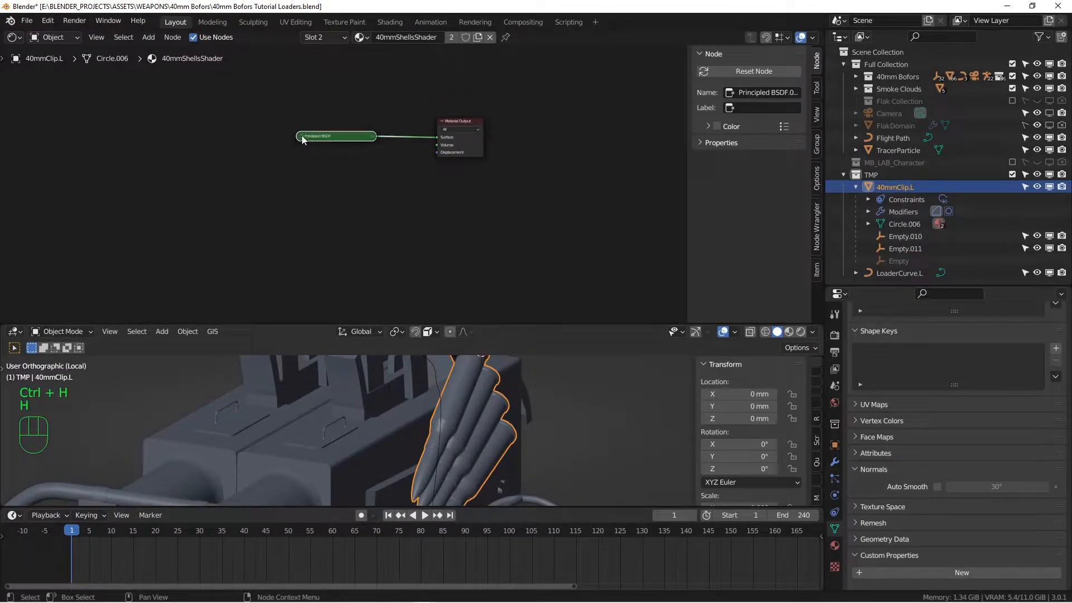
key(h)
key(g)
click(305, 239)
middle_drag(265, 170, 369, 212)
click(298, 167)
scroll(298, 167, down, 3)
key(alt+a)
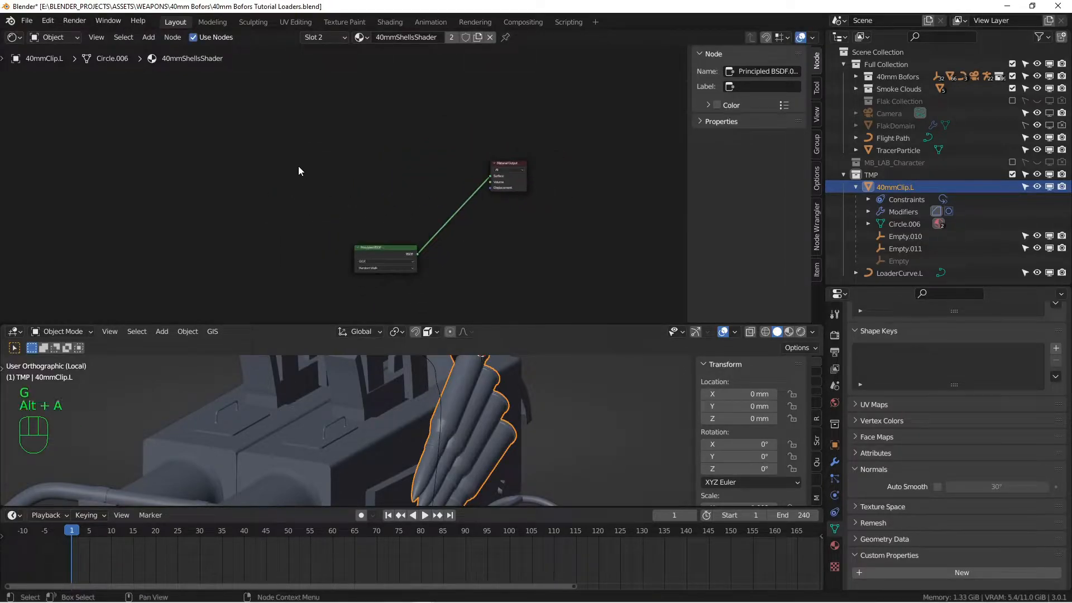
Add a Between group node (Value 0.500, < 0.200, > 0.100), frame it and maximize the editor
key(shift+a)
mouse_move(254, 240)
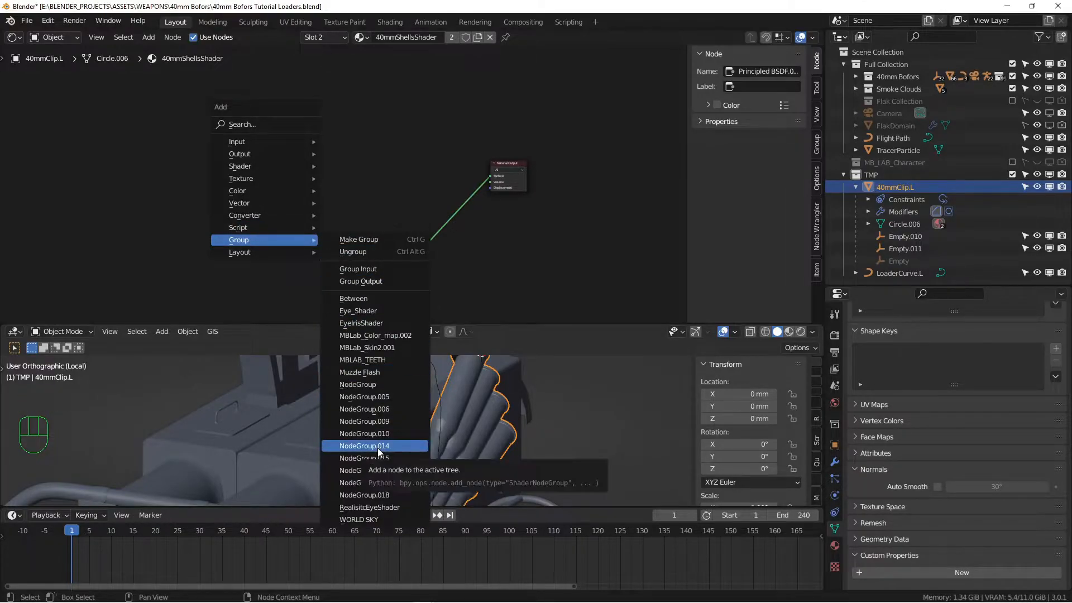
click(364, 299)
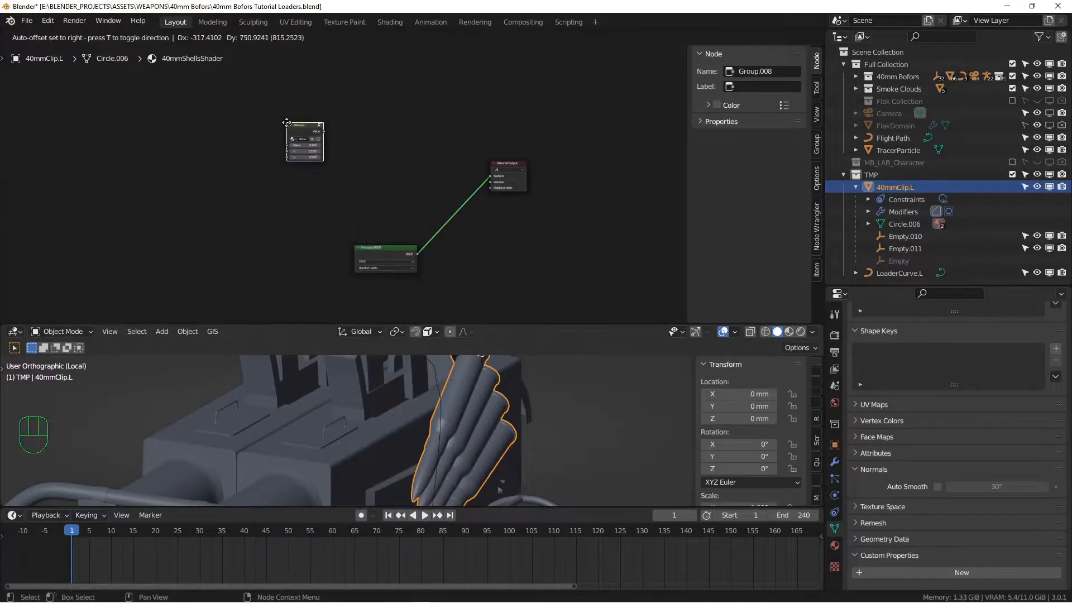
click(286, 122)
key(KP_Decimal)
middle_drag(396, 182, 411, 195)
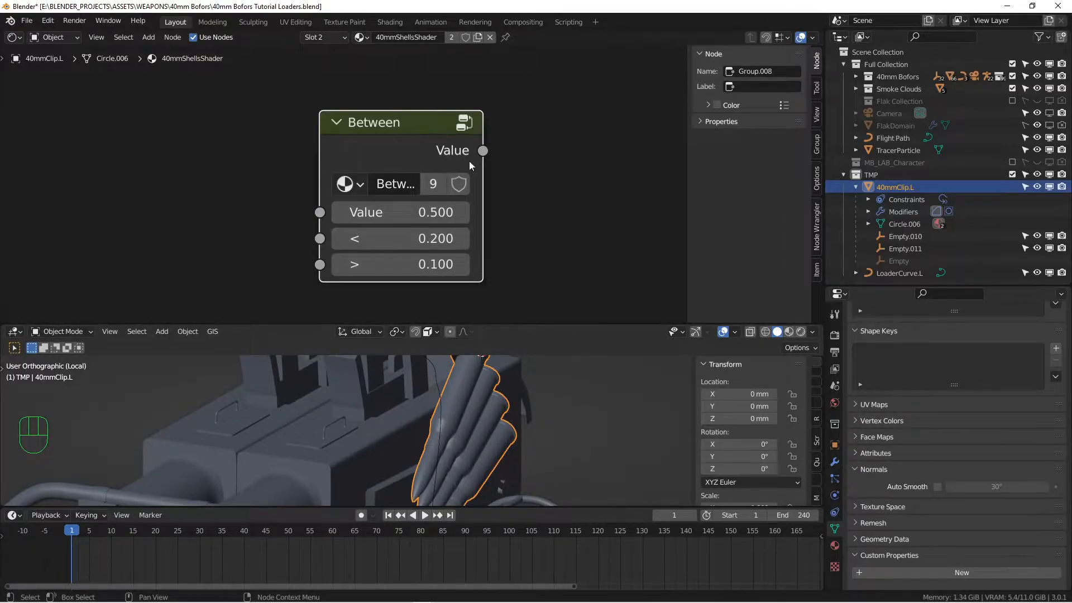
scroll(429, 190, down, 3)
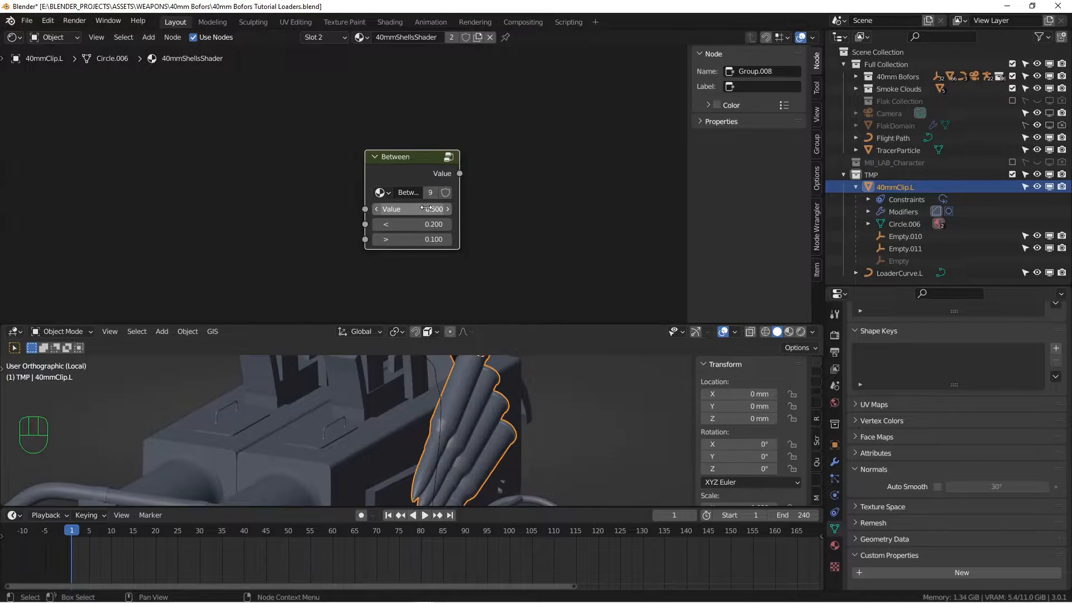
key(ctrl+space)
middle_drag(568, 305, 464, 228)
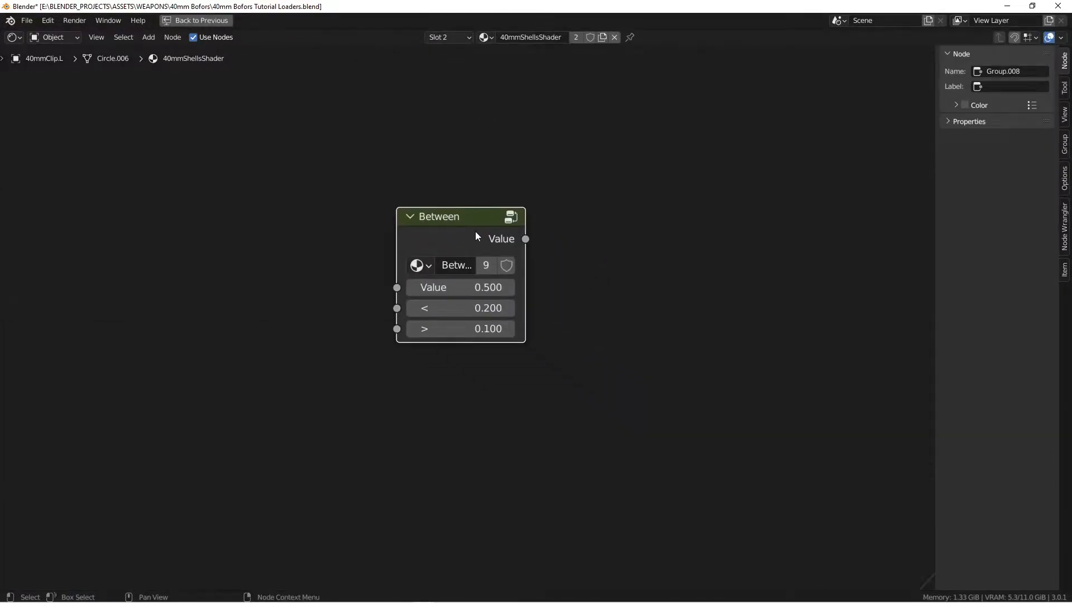
Inspect the Between group's Less Than, Greater Than and Multiply nodes, then exit the group
key(Tab)
scroll(478, 233, up, 3)
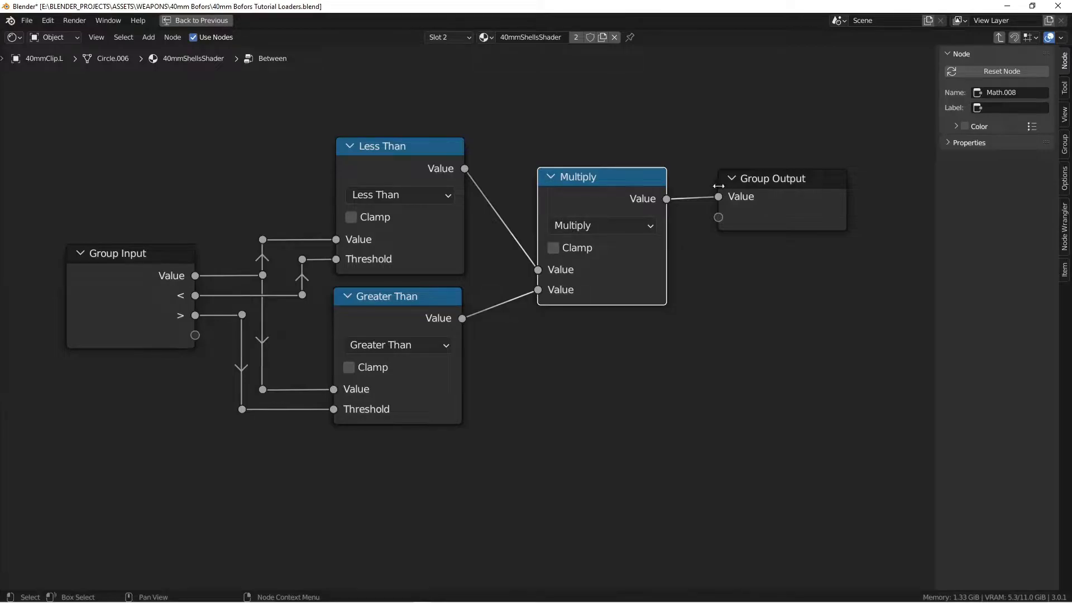
key(ctrl+space)
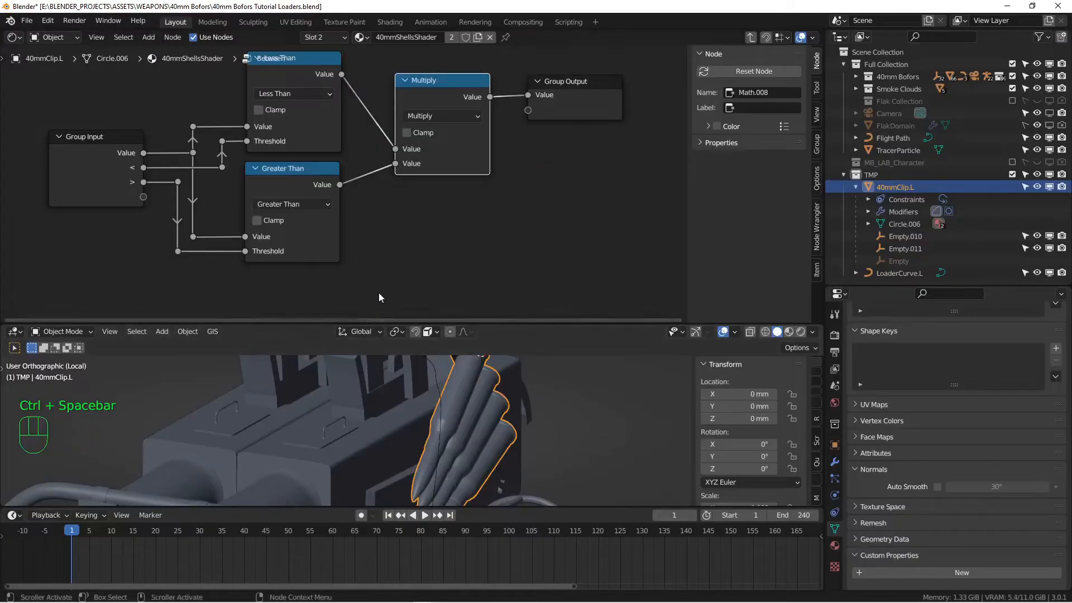
key(ctrl+space)
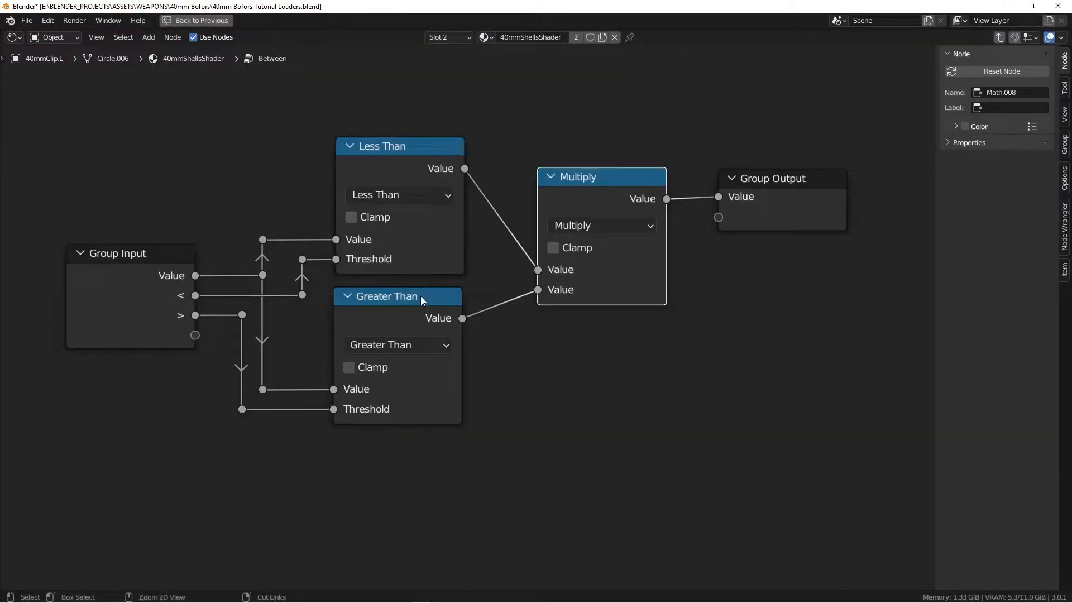
key(Tab)
Move the Between node toward the centre and restore the normal editor layout
scroll(421, 296, down, 2)
scroll(631, 340, down, 1)
scroll(521, 301, up, 3)
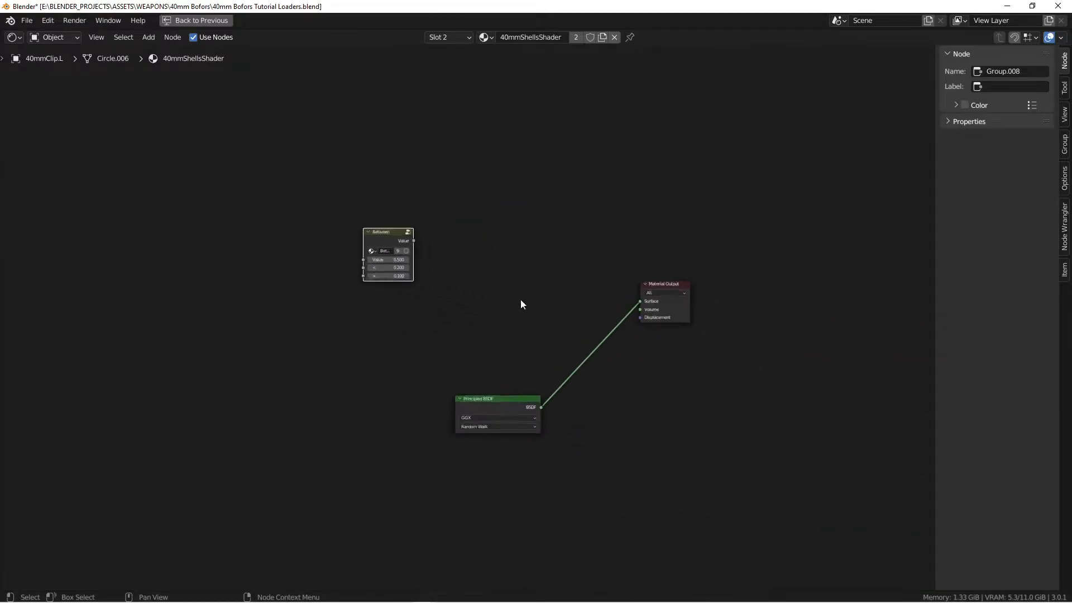
middle_drag(465, 307, 521, 316)
drag(397, 226, 447, 221)
key(Tab)
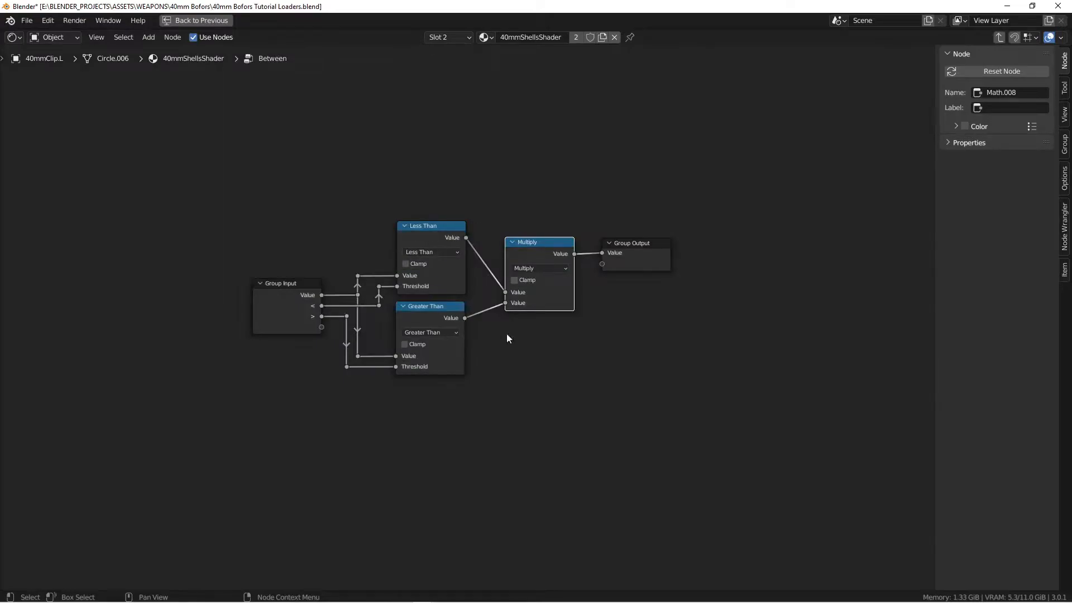
key(Tab)
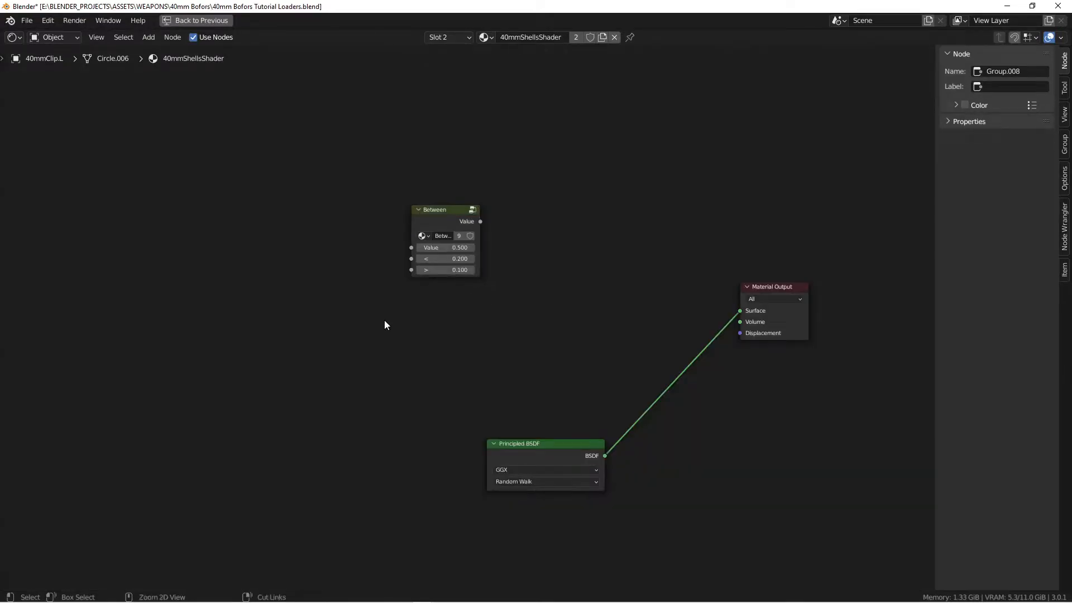
key(ctrl+space)
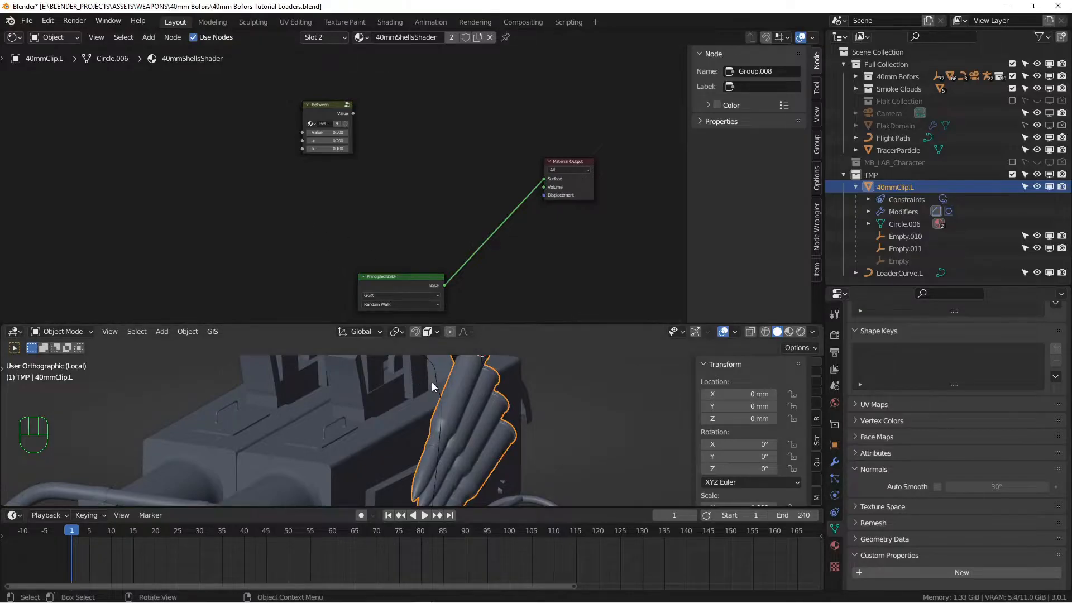
Select LoaderCurve.L and copy its Evaluation Time data path
click(431, 367)
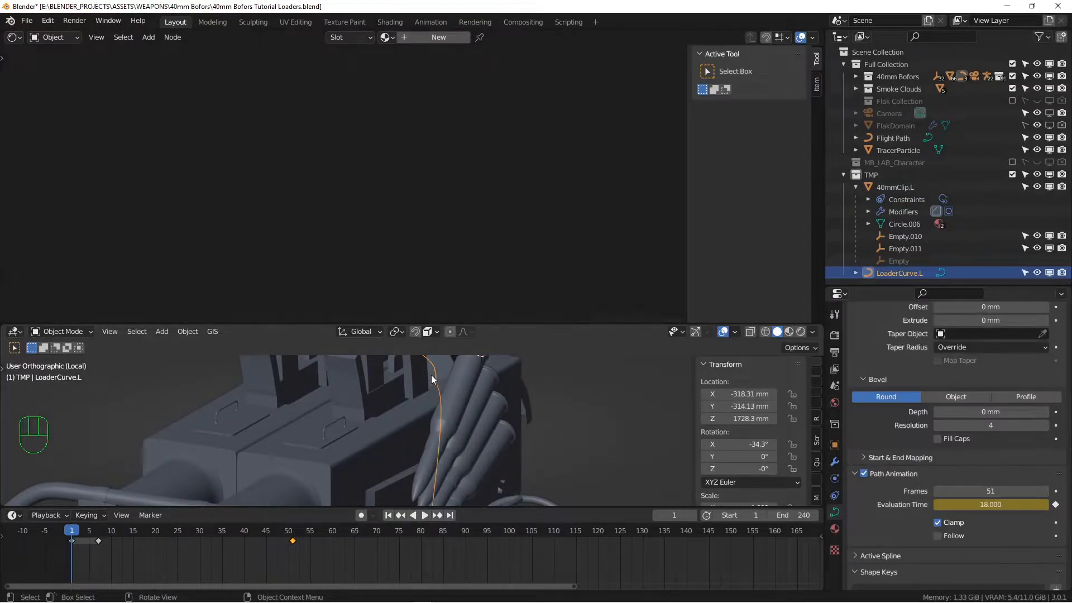
drag(530, 324, 528, 275)
drag(566, 506, 565, 551)
scroll(500, 449, down, 1)
middle_drag(455, 411, 449, 407)
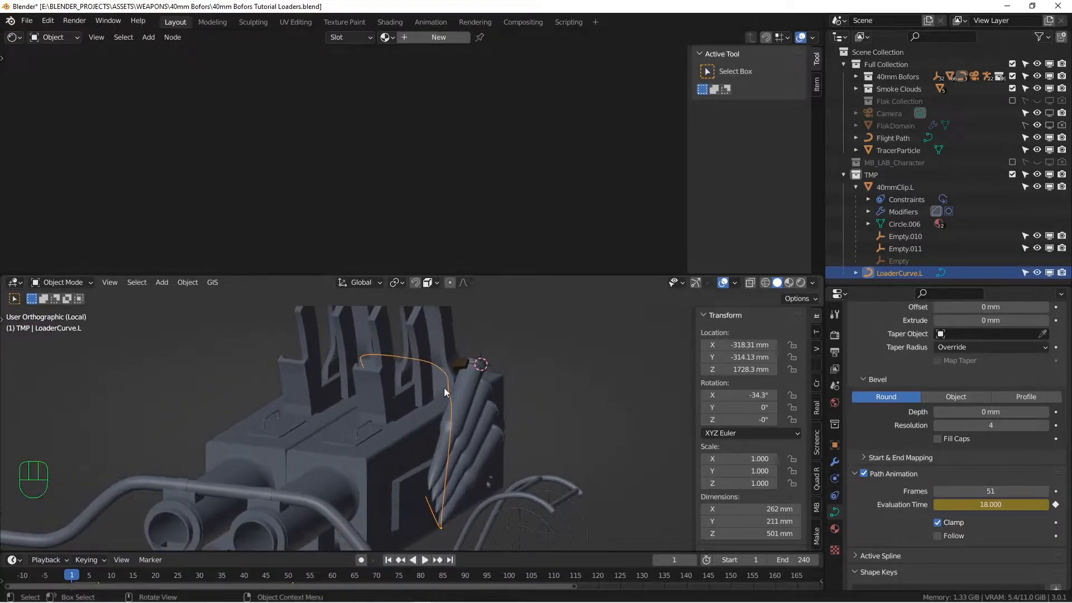
right_click(960, 503)
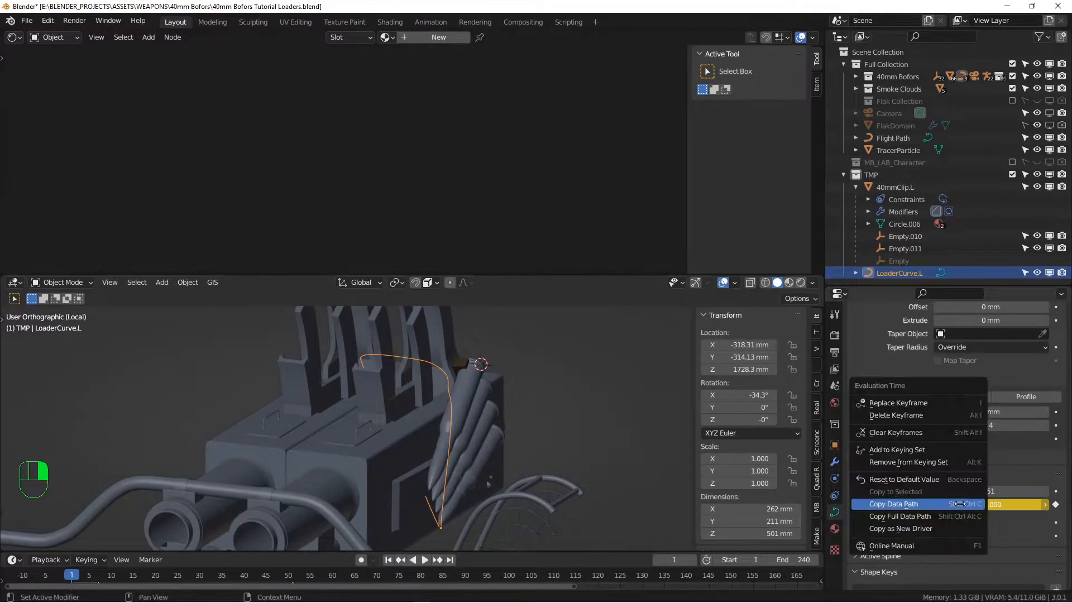
click(940, 504)
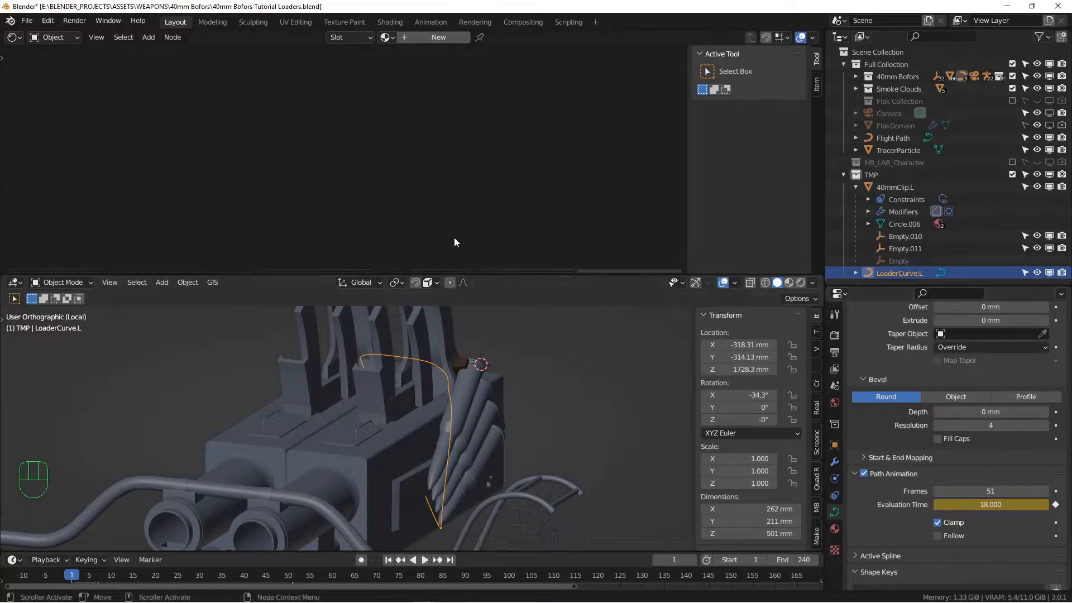
Shrink the viewport back and reselect 40mmClip.L to show its shader nodes
drag(469, 272, 469, 327)
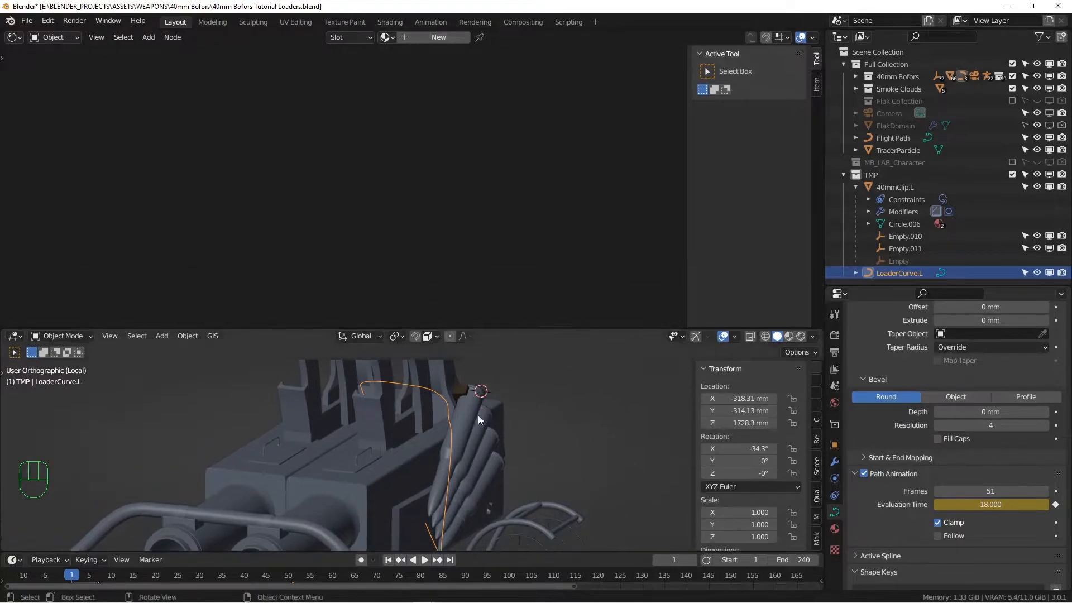
click(472, 403)
key(space)
Add a Value input node to the 40mmShellsShader tree
scroll(251, 209, down, 1)
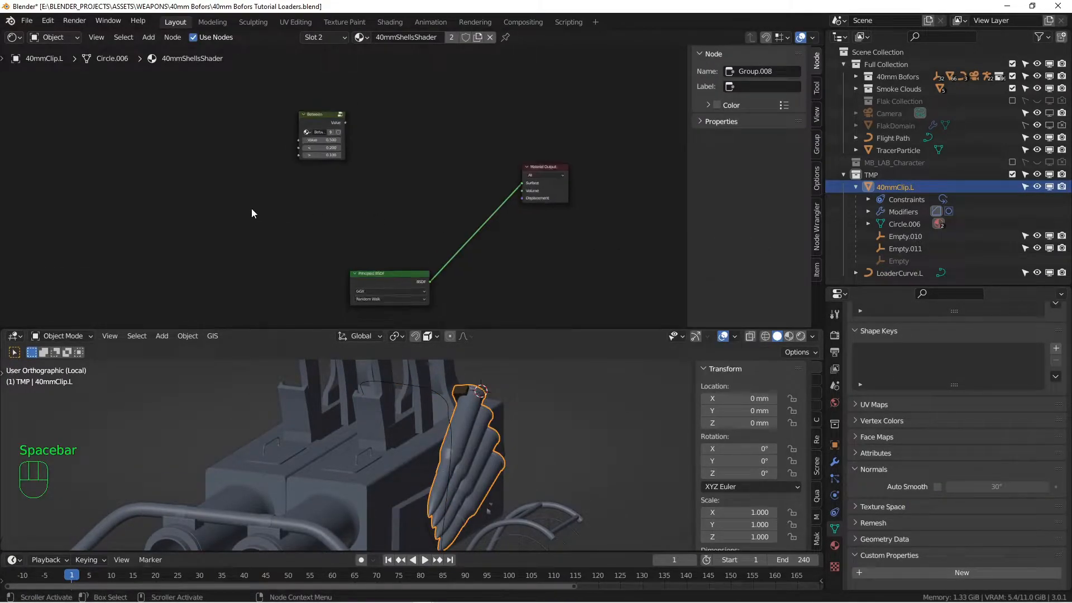
key(shift+a)
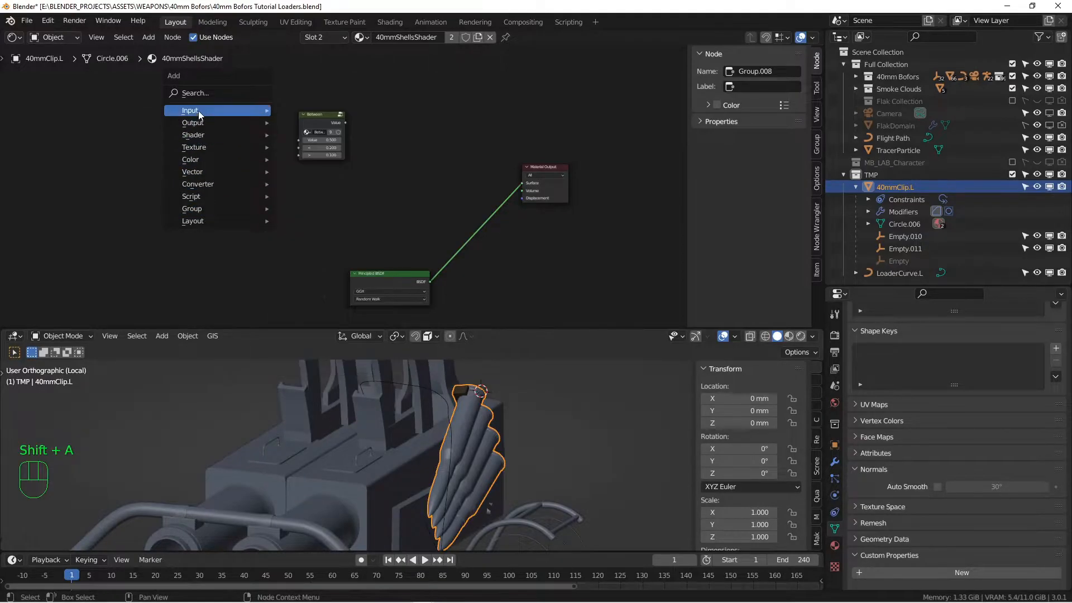
mouse_move(199, 111)
click(314, 311)
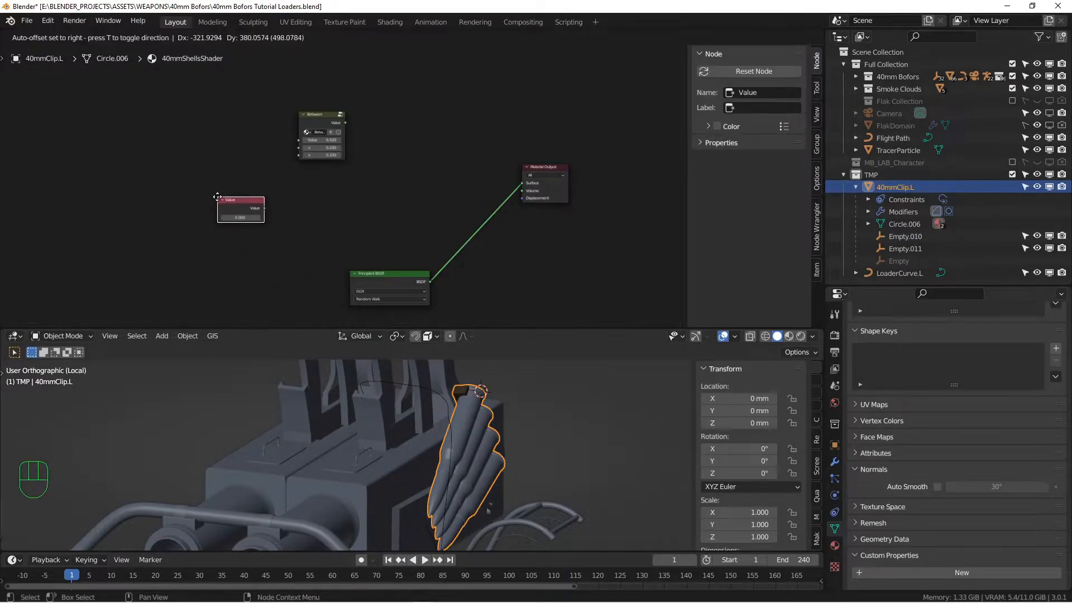
click(243, 212)
scroll(243, 212, up, 4)
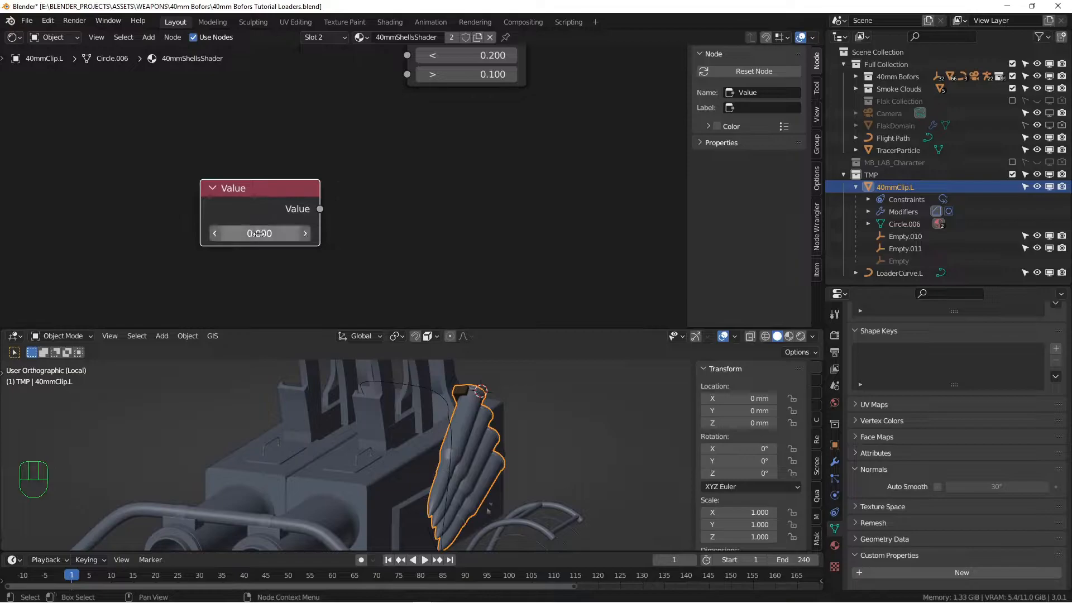
Add a driver to the Value node's number and split the node editor into two panes
right_click(258, 234)
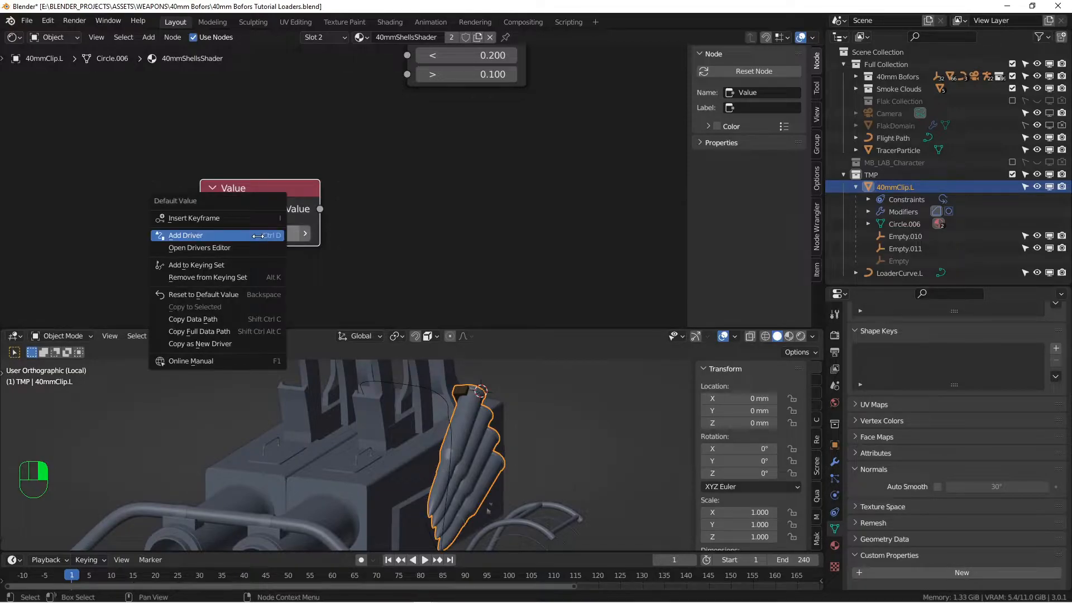
click(178, 236)
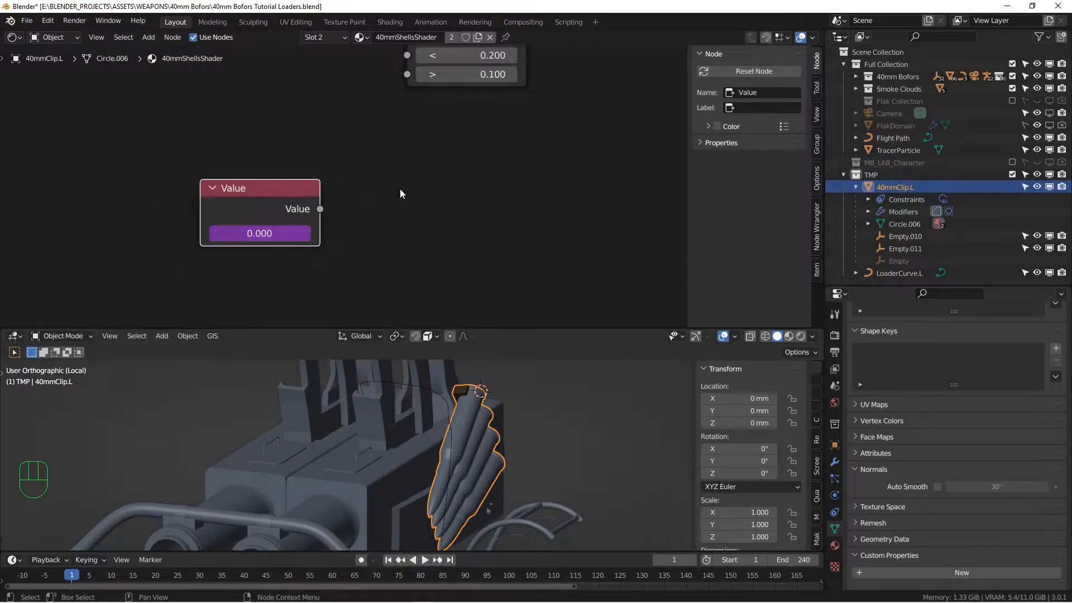
drag(822, 30, 804, 184)
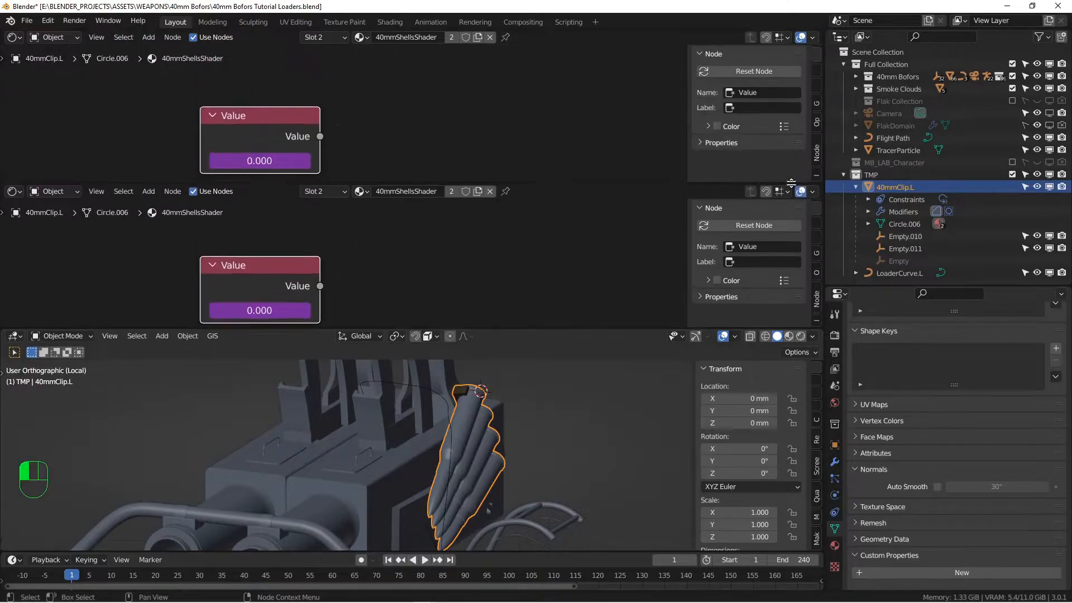
Turn the top pane into a Drivers editor showing the Default Value driver's settings
click(14, 37)
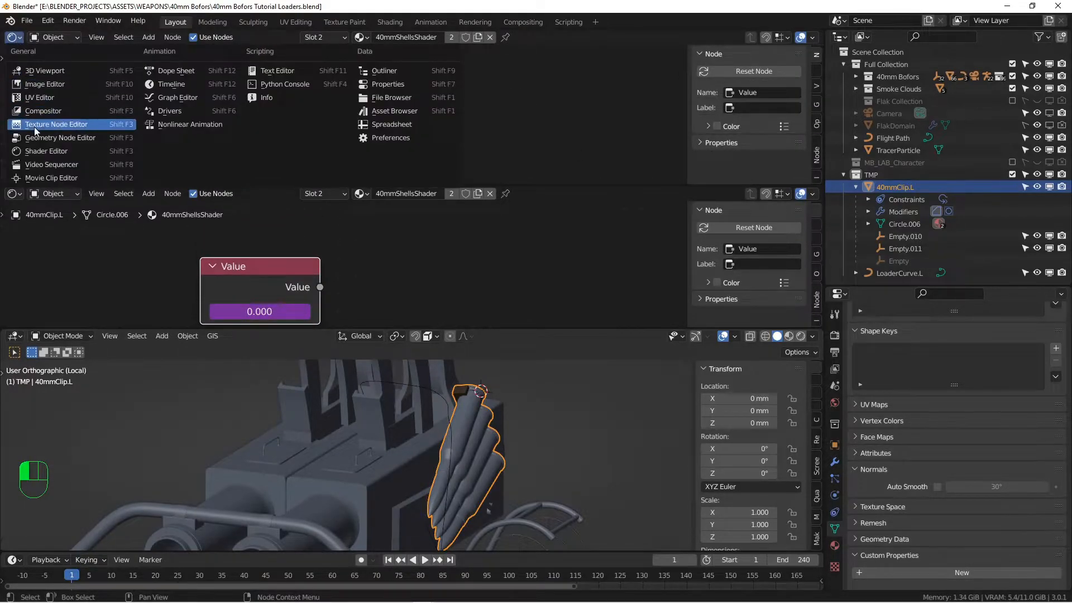
click(162, 111)
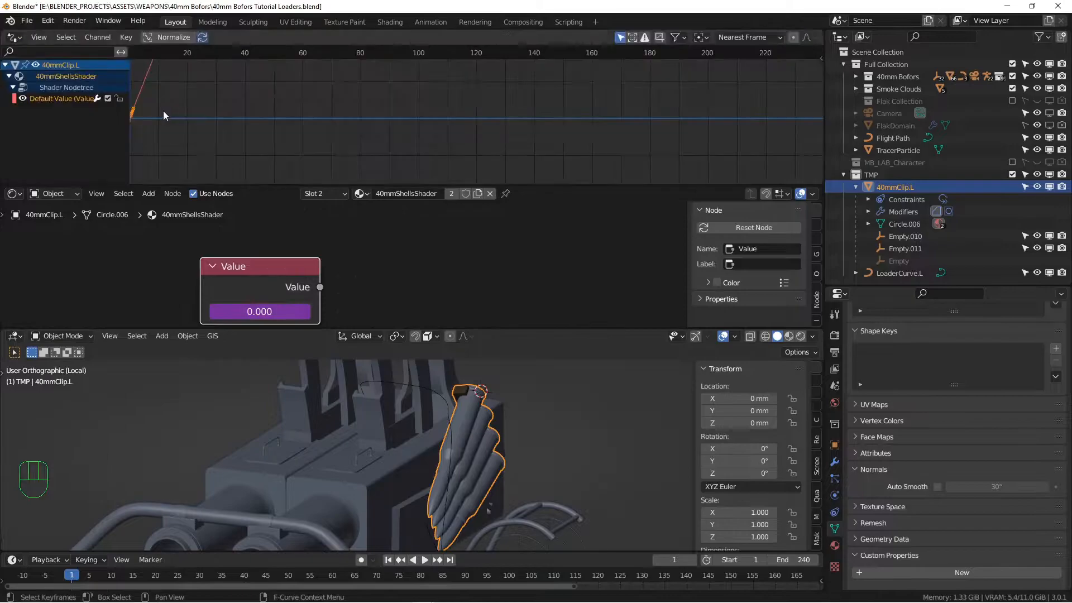
click(43, 101)
drag(392, 186, 392, 255)
key(n)
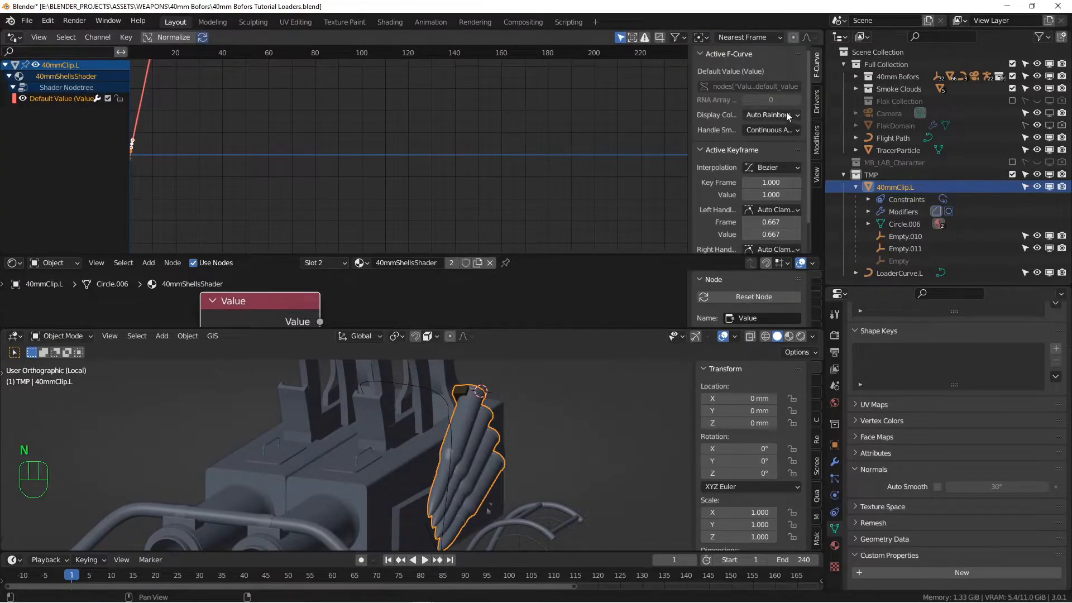
click(817, 101)
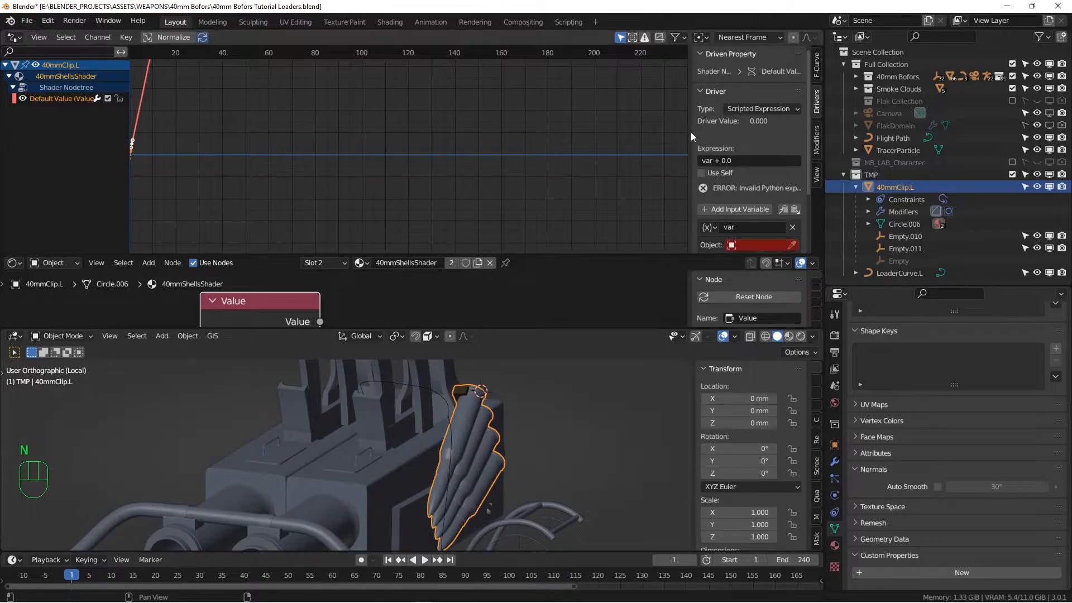
drag(692, 136, 108, 139)
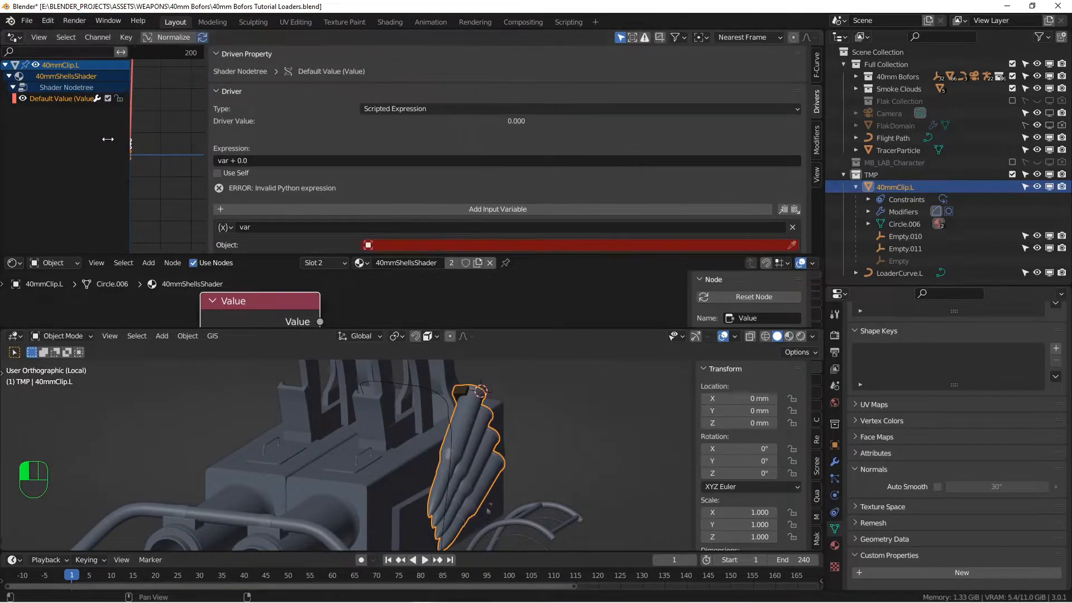
drag(290, 255, 291, 285)
drag(483, 331, 483, 424)
drag(292, 283, 292, 339)
Point the driver variable at BezierCircle.002's eval_time as a Single Property, giving 18.000
click(225, 227)
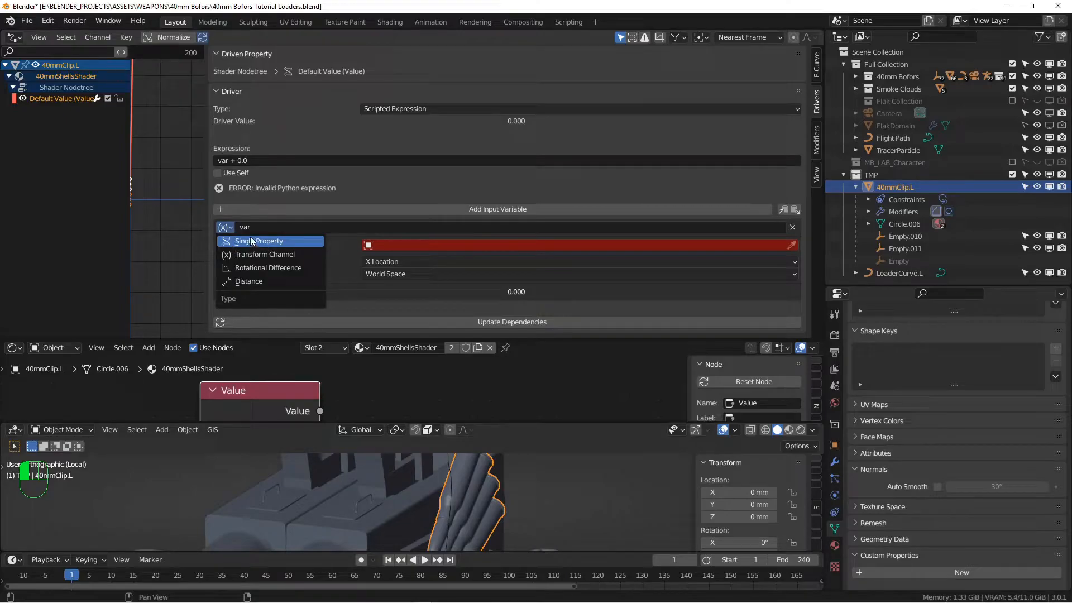
click(252, 241)
click(423, 246)
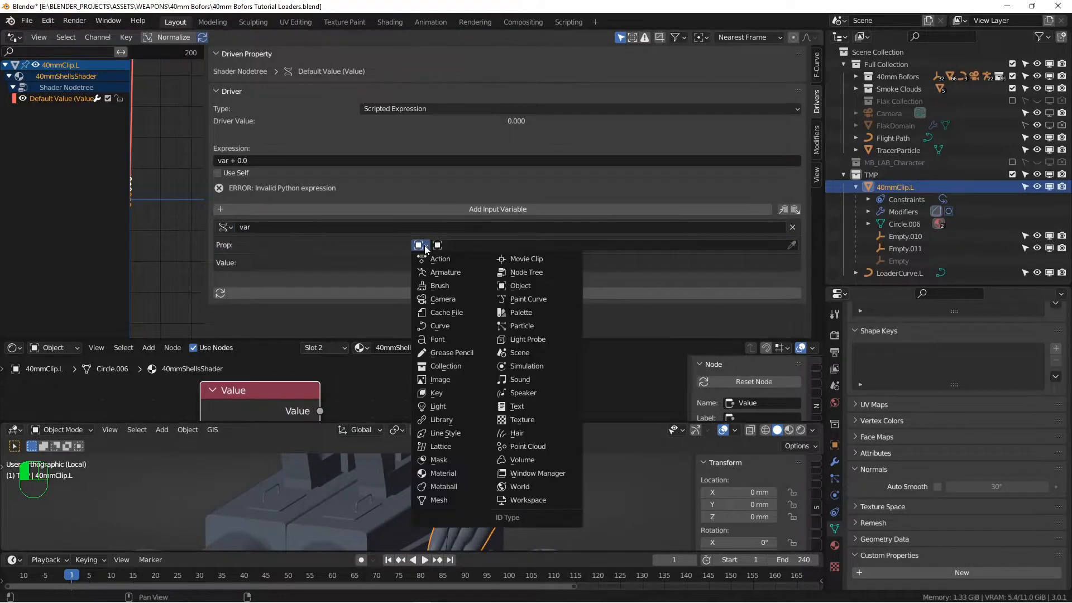
click(440, 326)
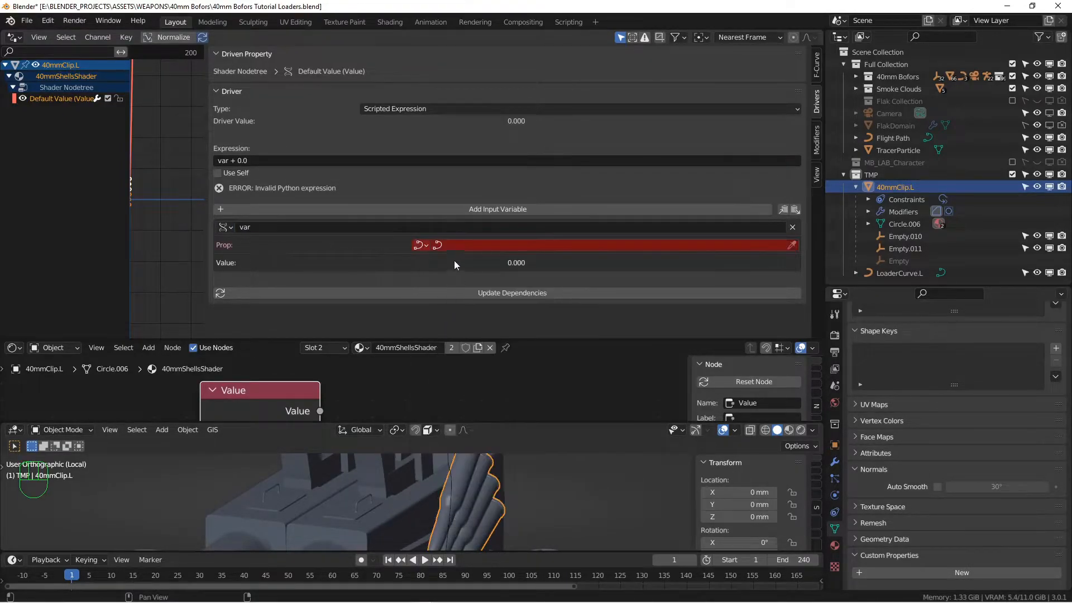
click(794, 246)
click(450, 474)
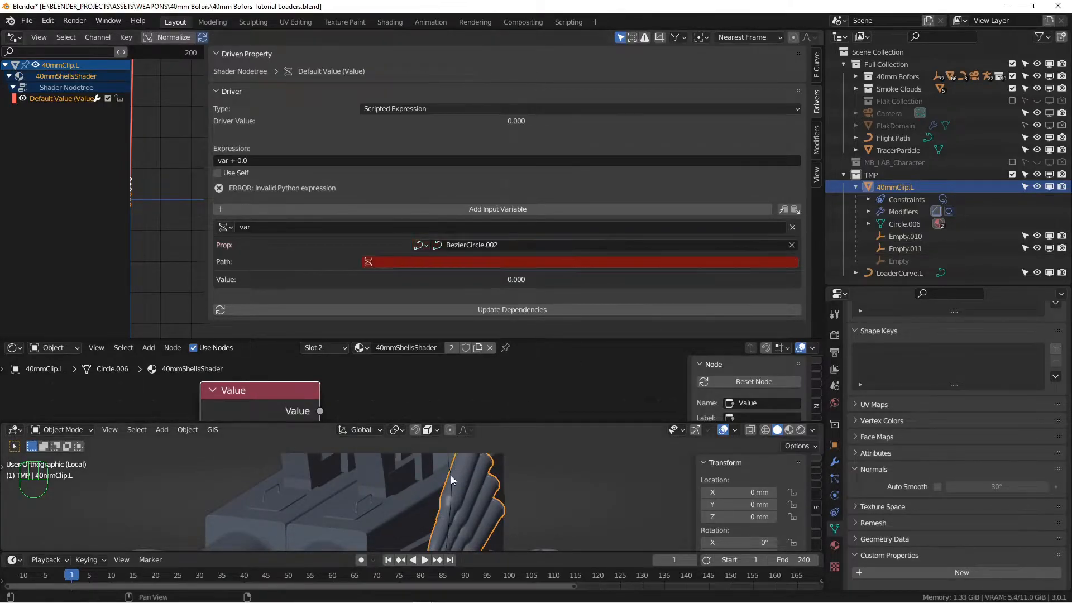
click(390, 267)
key(ctrl+v)
click(256, 265)
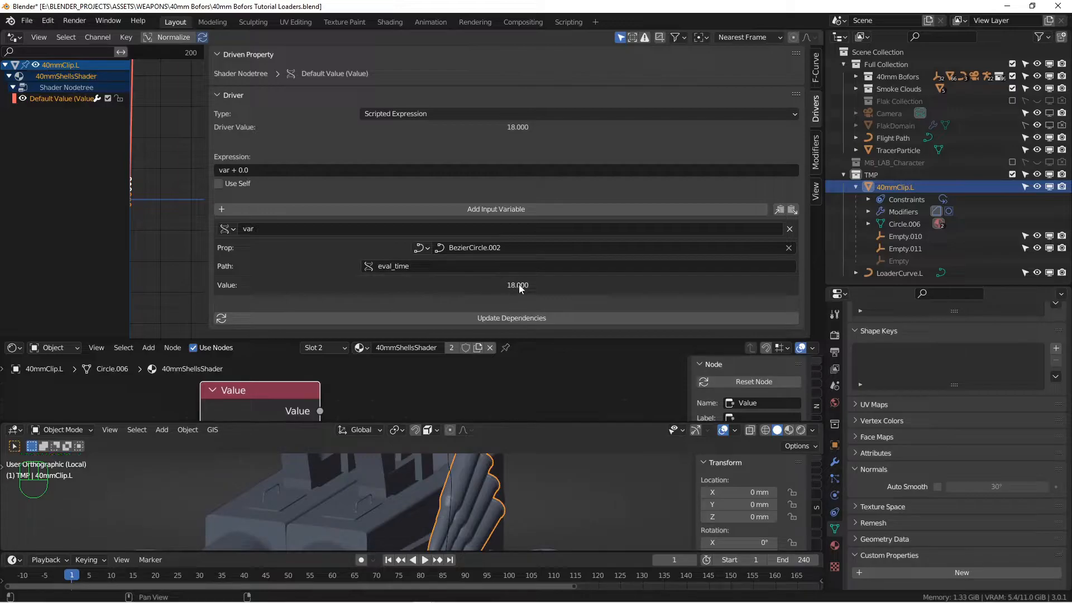
click(450, 465)
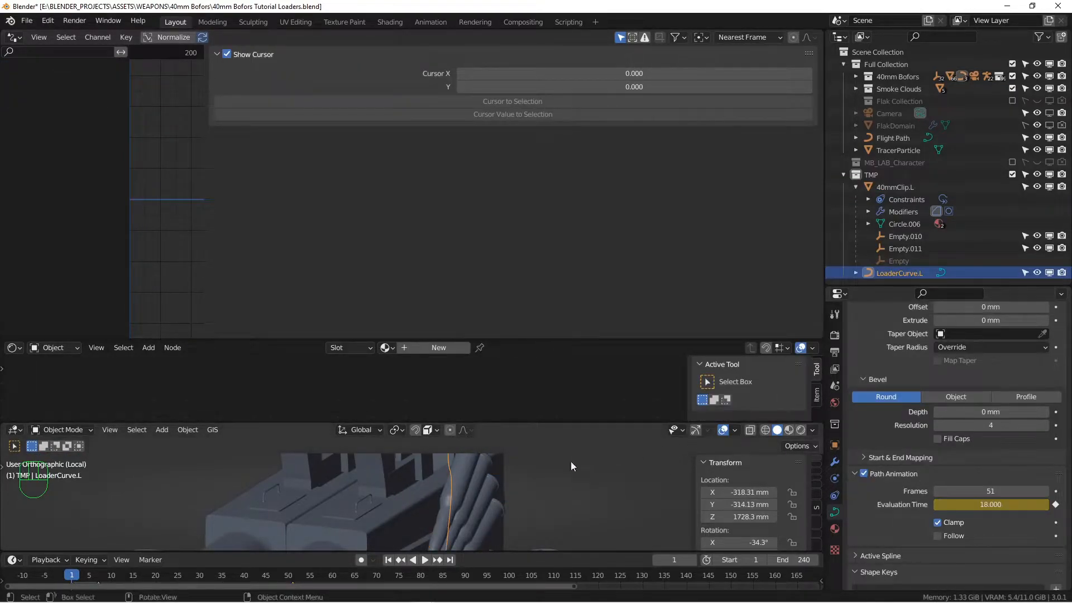
click(469, 476)
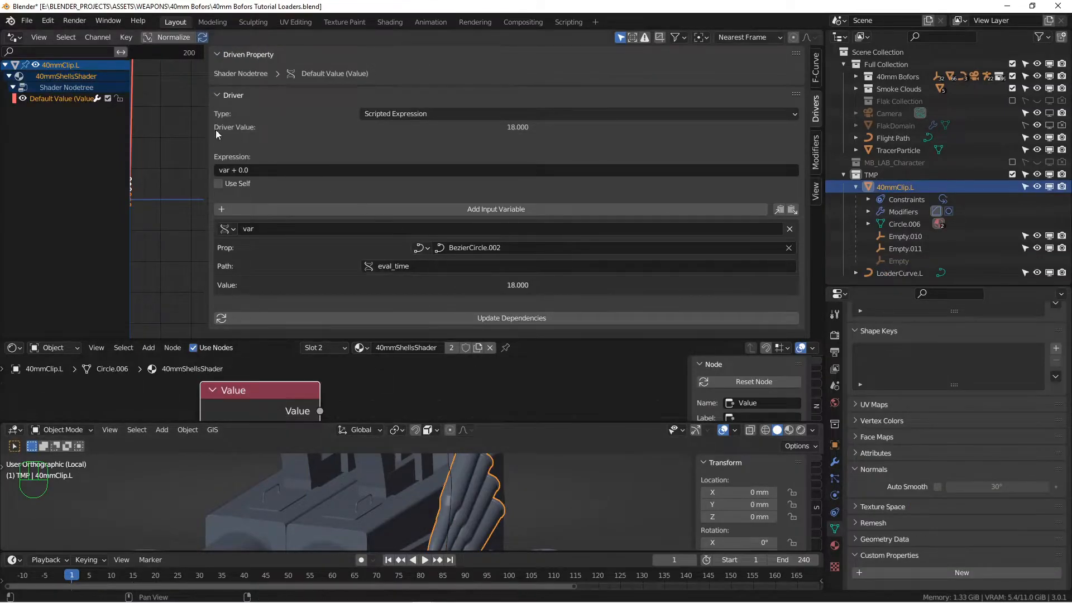
Resize the node editor and viewport, then play the animation to test the driven Value node
drag(468, 340, 468, 85)
scroll(414, 247, down, 2)
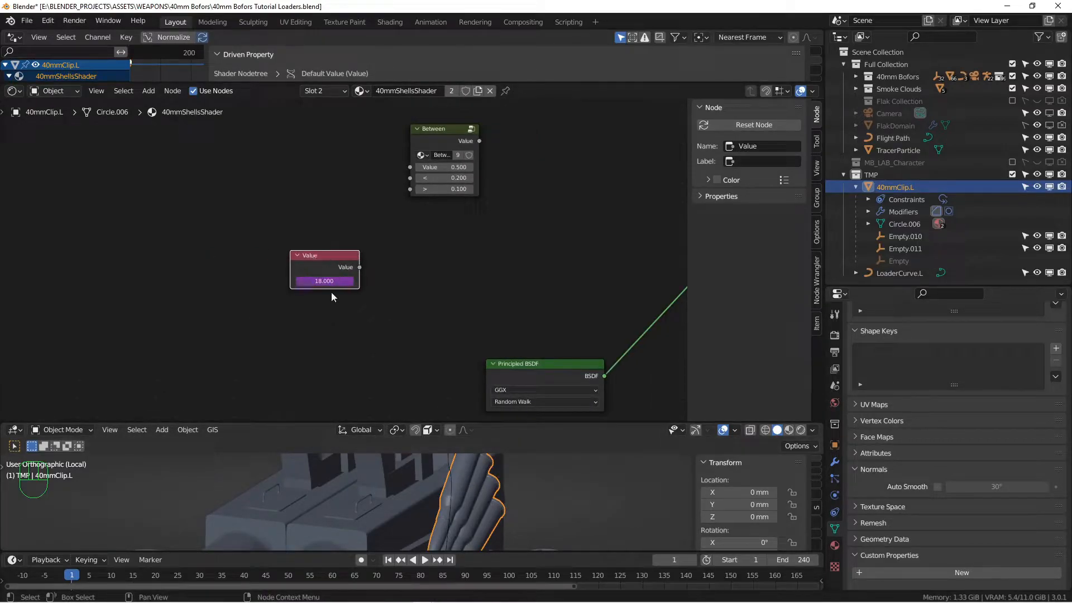
key(space)
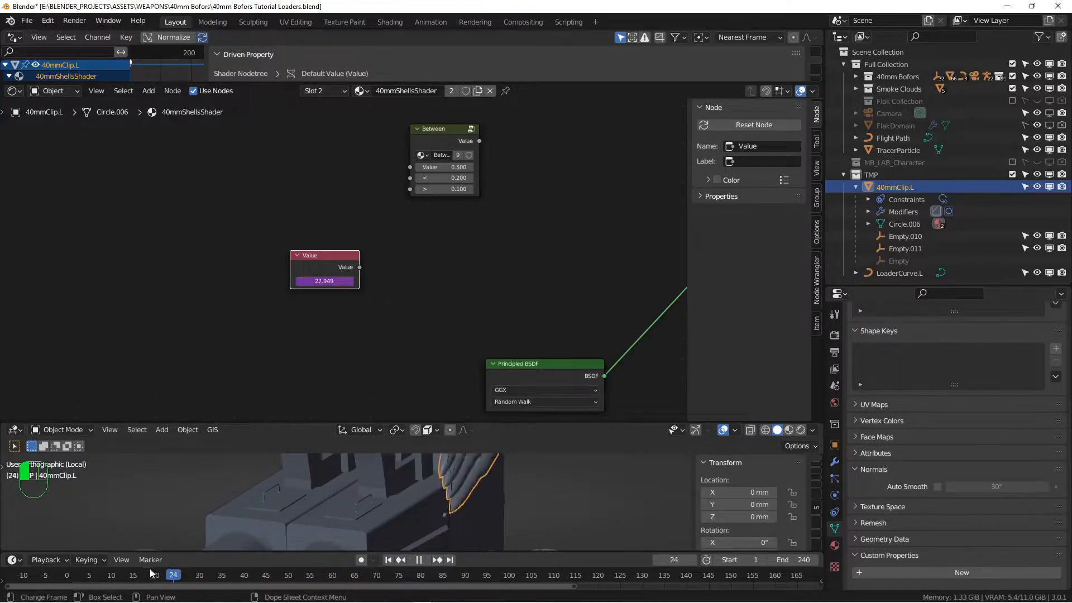
key(Escape)
drag(325, 423, 325, 291)
key(shift+space)
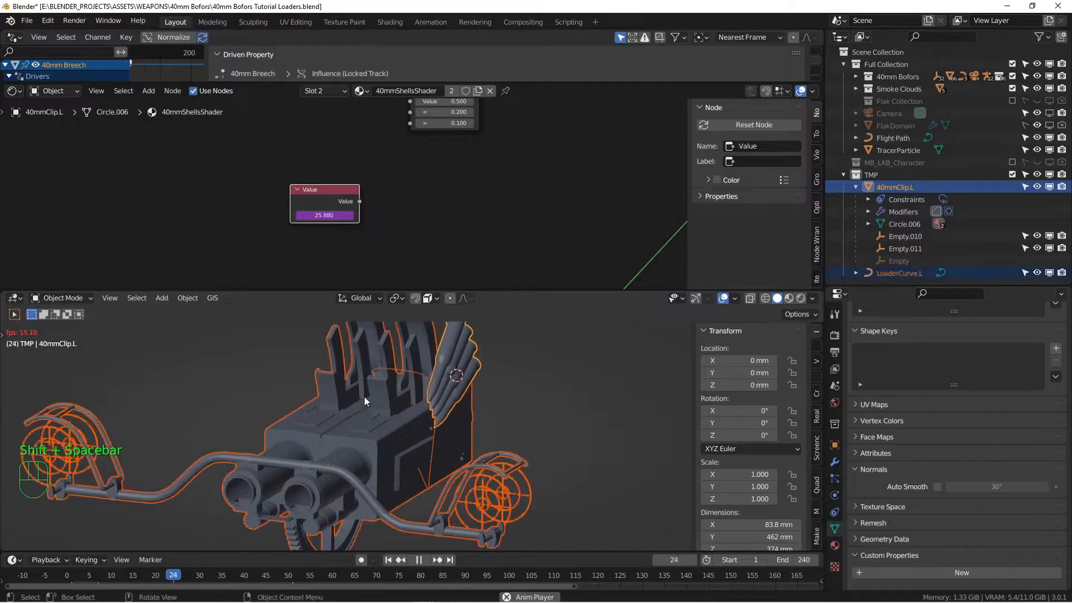
click(419, 561)
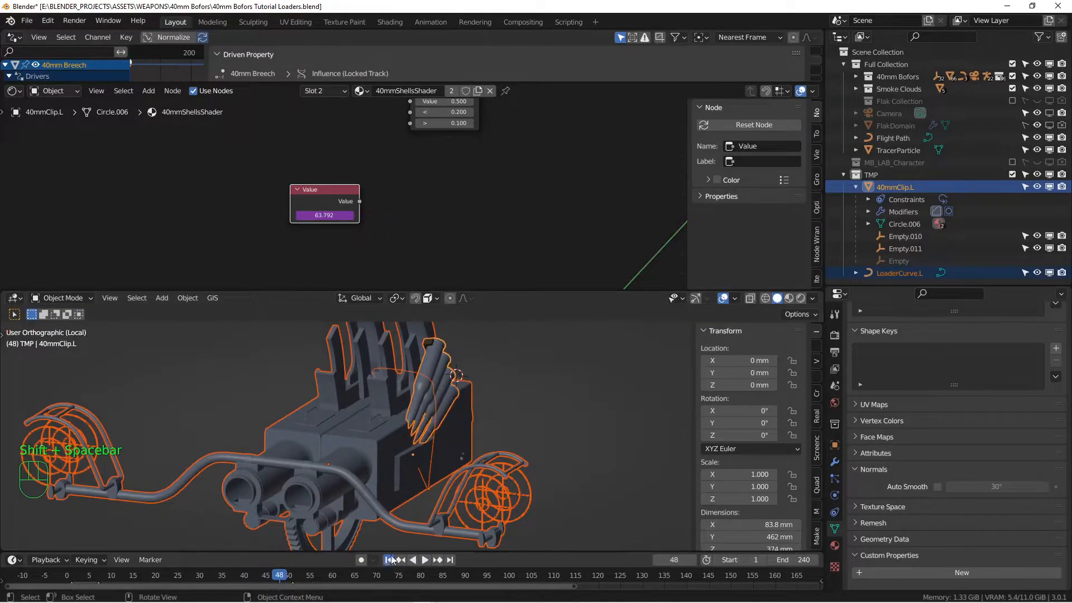
click(388, 561)
Move the driven Value node to the left of the Between node
scroll(420, 186, down, 2)
middle_drag(421, 179, 413, 230)
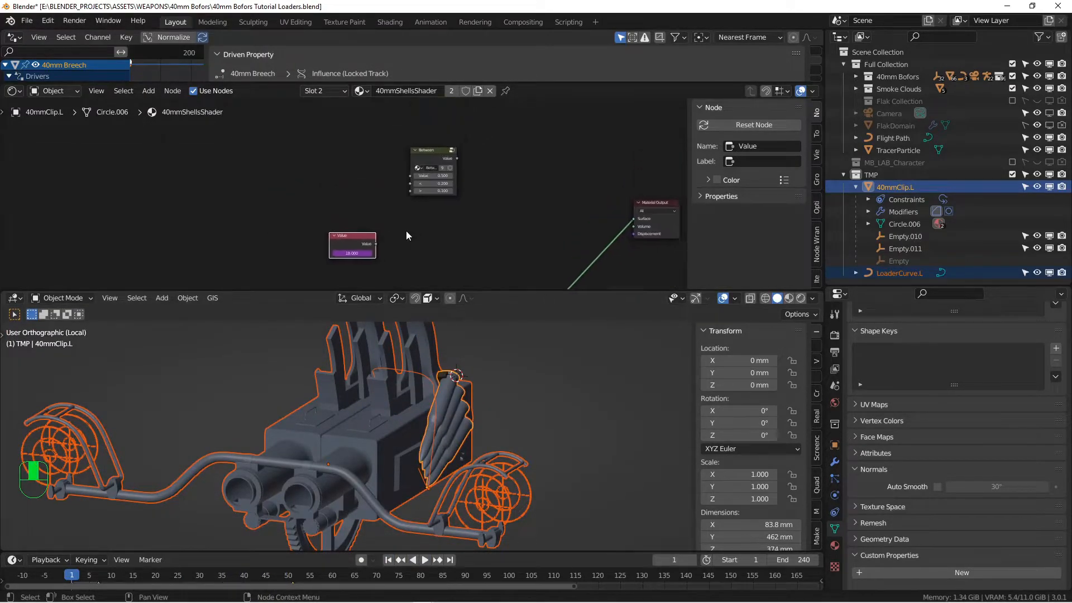
key(g)
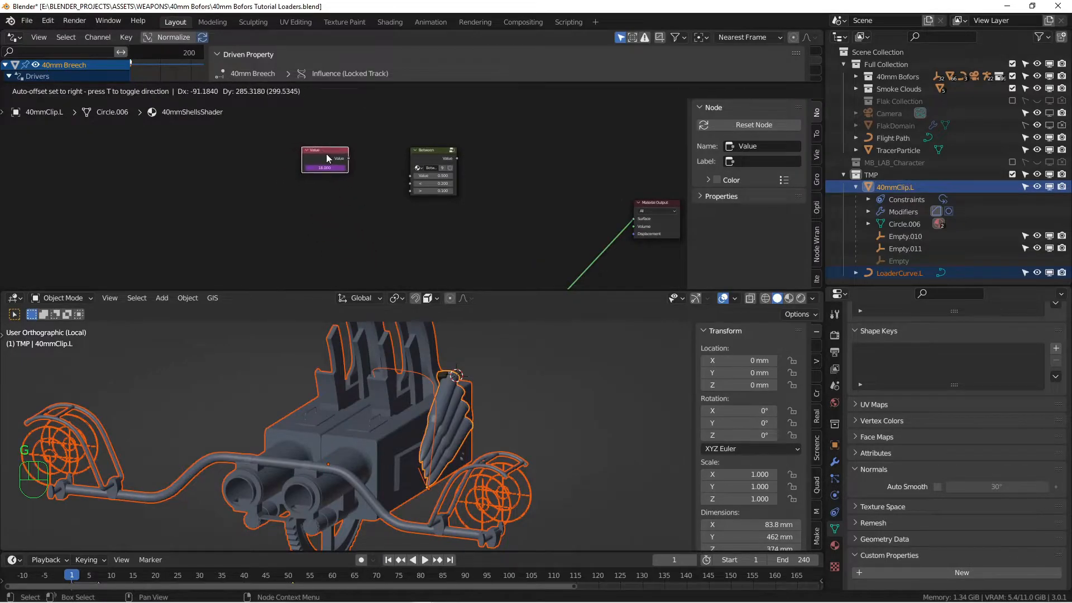
click(326, 154)
Replay from the start, deselect all, rewind to frame 1, and pull a link from the Value output
scroll(432, 427, up, 3)
key(shift+space)
key(shift+space)
key(shift+space)
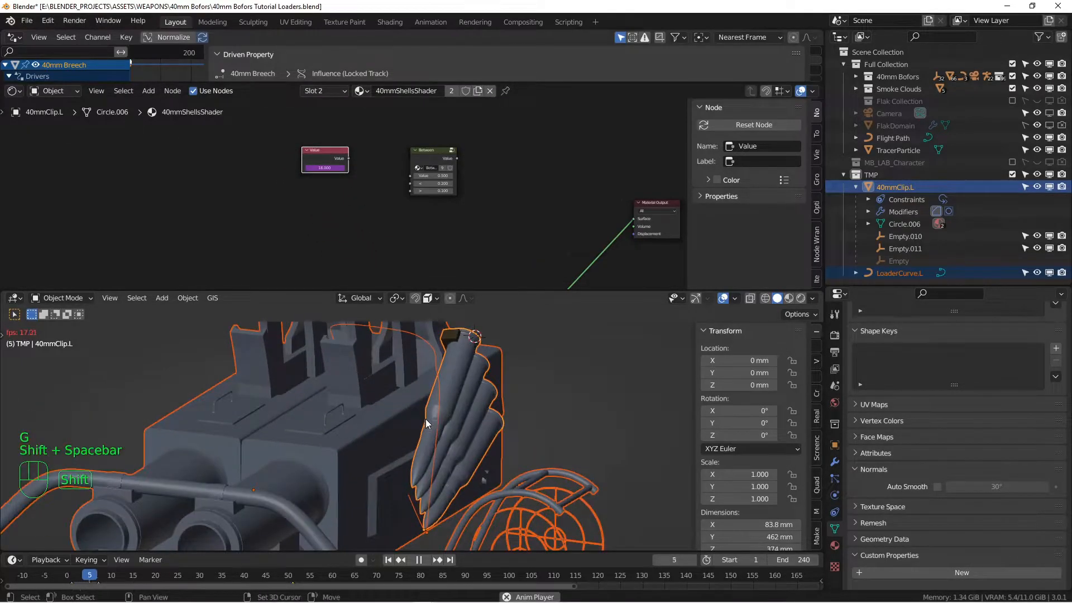
right_click(457, 425)
click(551, 497)
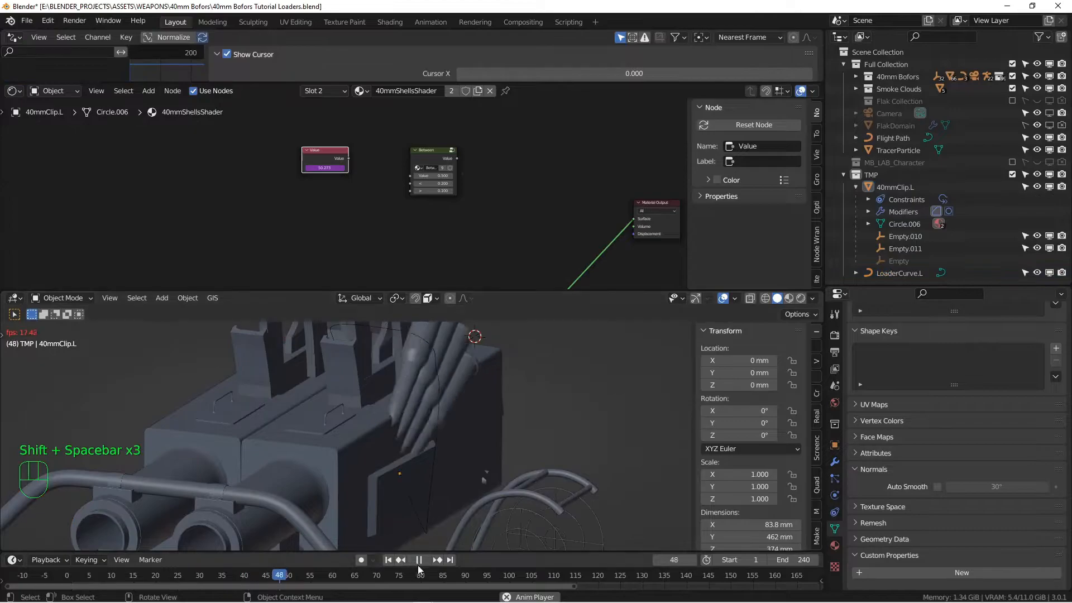
click(419, 562)
click(389, 562)
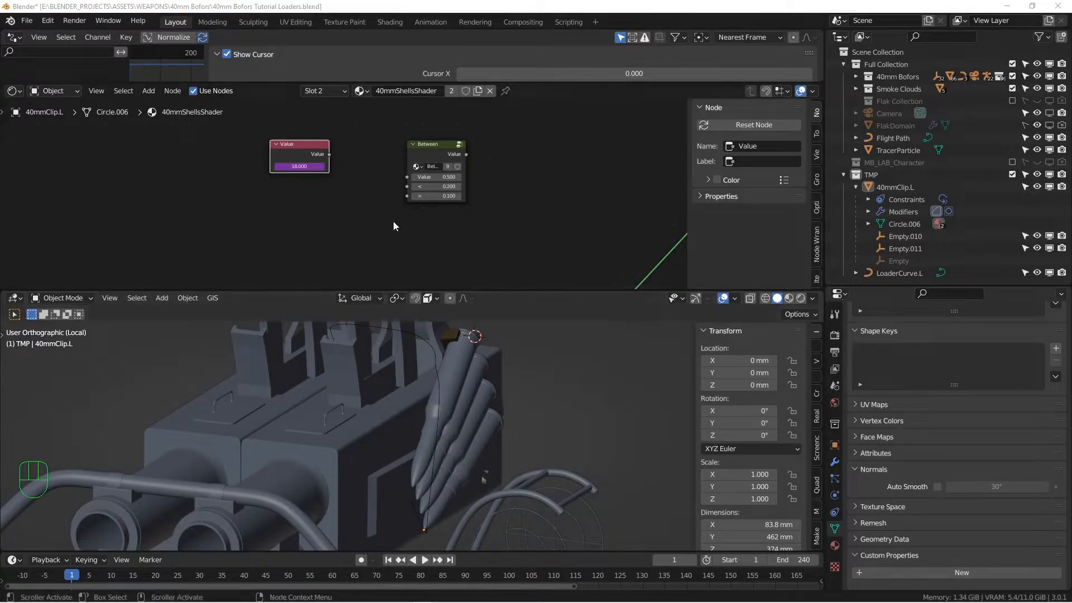
scroll(352, 183, up, 3)
drag(217, 171, 331, 203)
Connect the Value output to the Between node's Value input and set its > bound to 17.9
click(369, 168)
key(g)
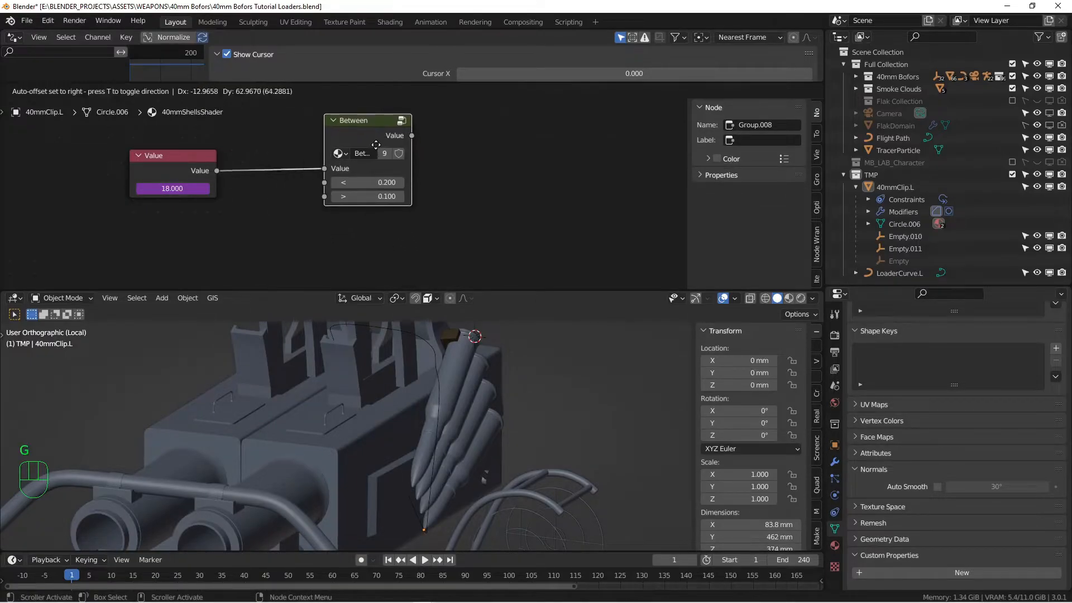
click(370, 162)
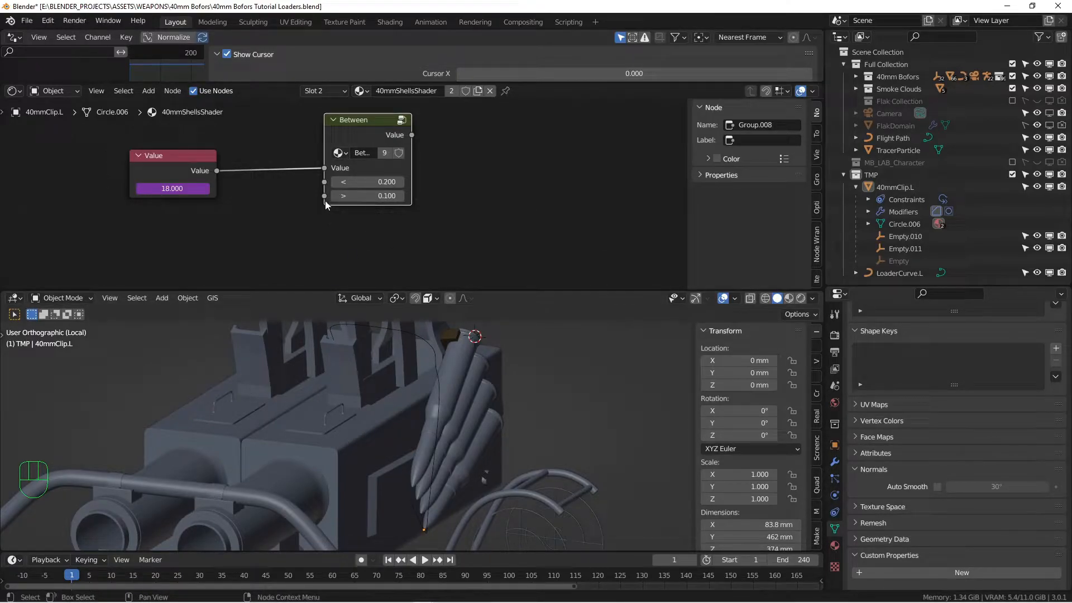
click(374, 195)
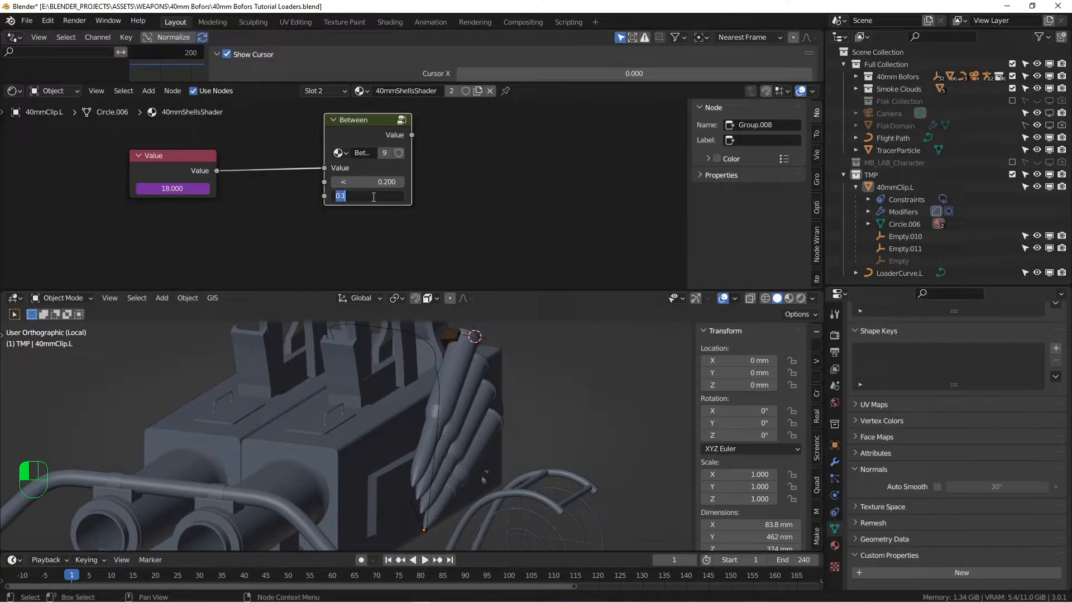
text(17.9)
key(Return)
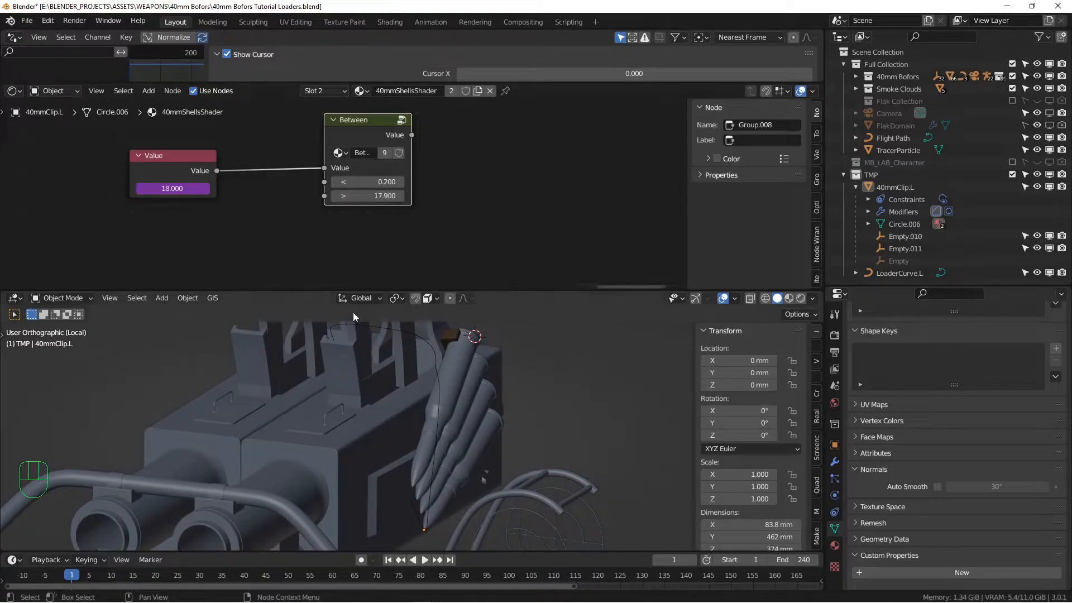
Play the animation and frame the ammo clip in an enlarged 3D viewport
drag(474, 281, 474, 277)
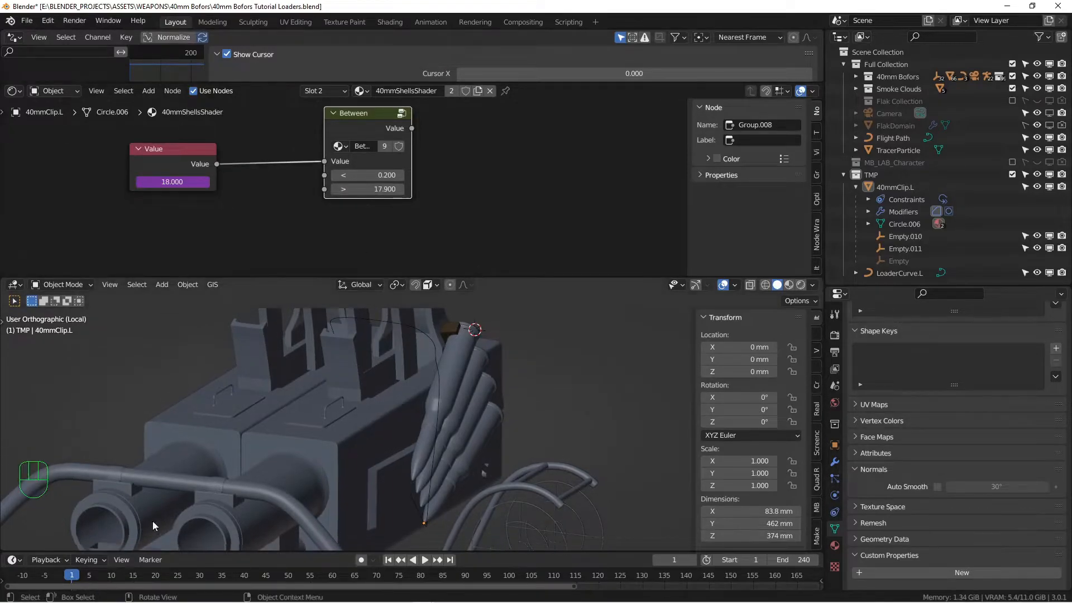
key(space)
key(space)
drag(542, 278, 536, 168)
scroll(450, 363, down, 2)
key(space)
key(space)
key(space)
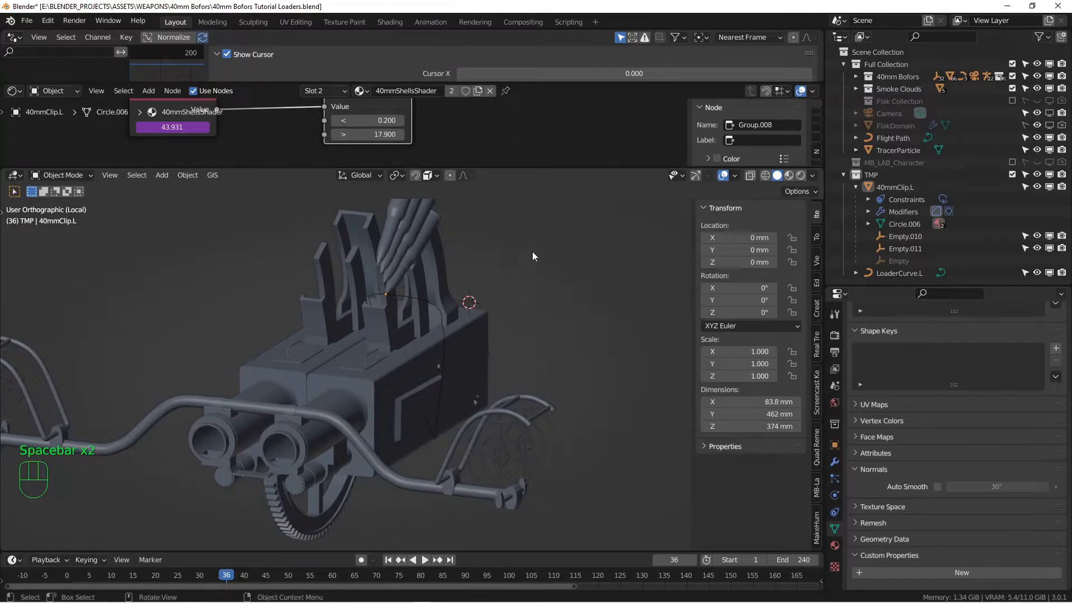
alt+shift+middle_drag(531, 259, 526, 313)
alt+drag(468, 382, 478, 383)
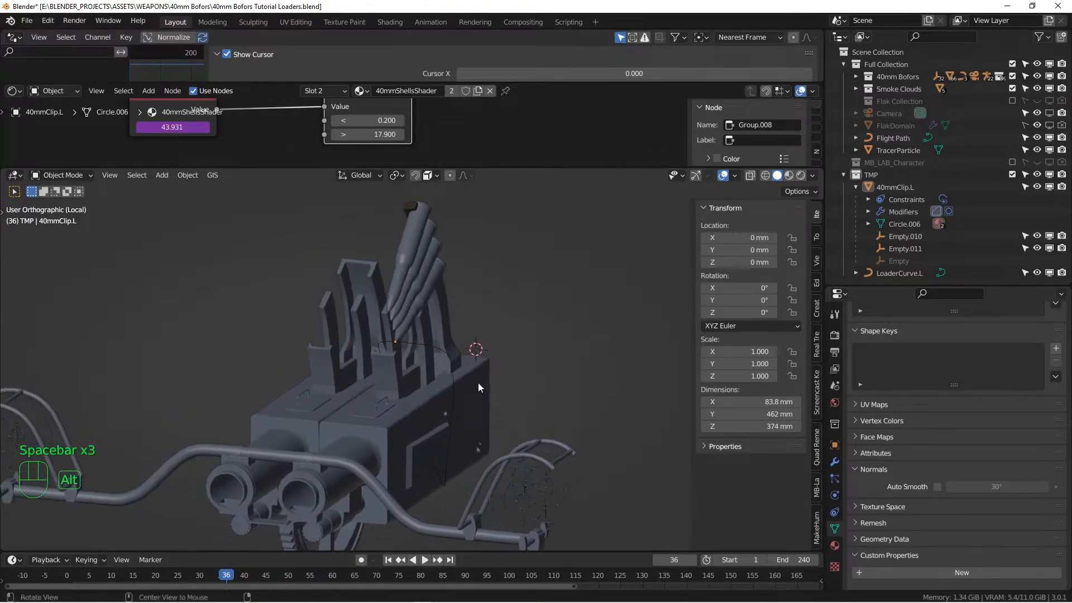
scroll(478, 384, up, 1)
Scrub the timeline from frame 36 to frame 44, where the driven value reads 56.932
drag(226, 576, 266, 574)
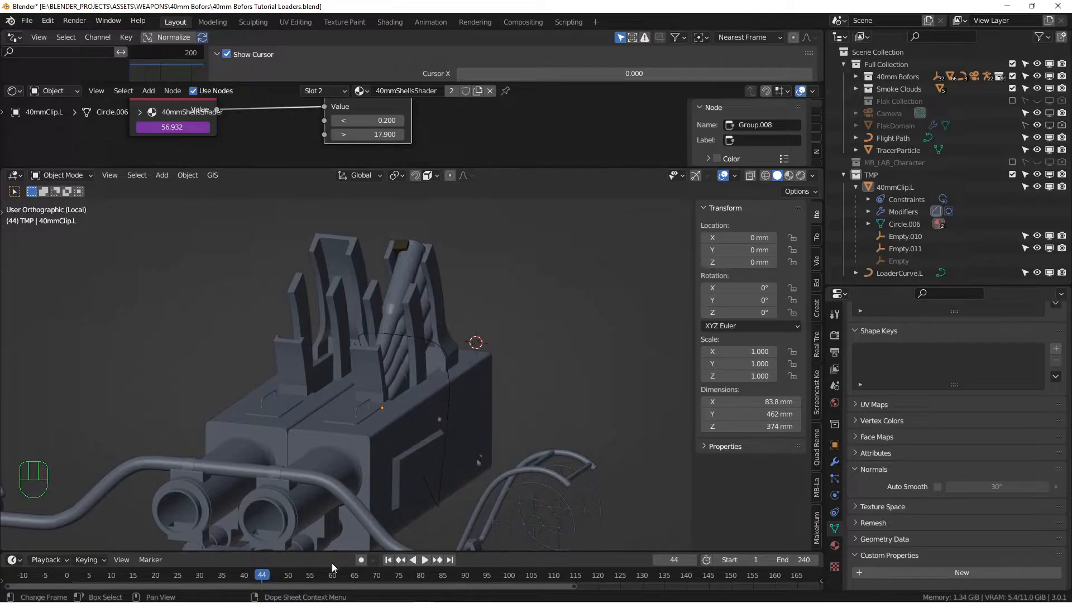
drag(269, 577, 267, 578)
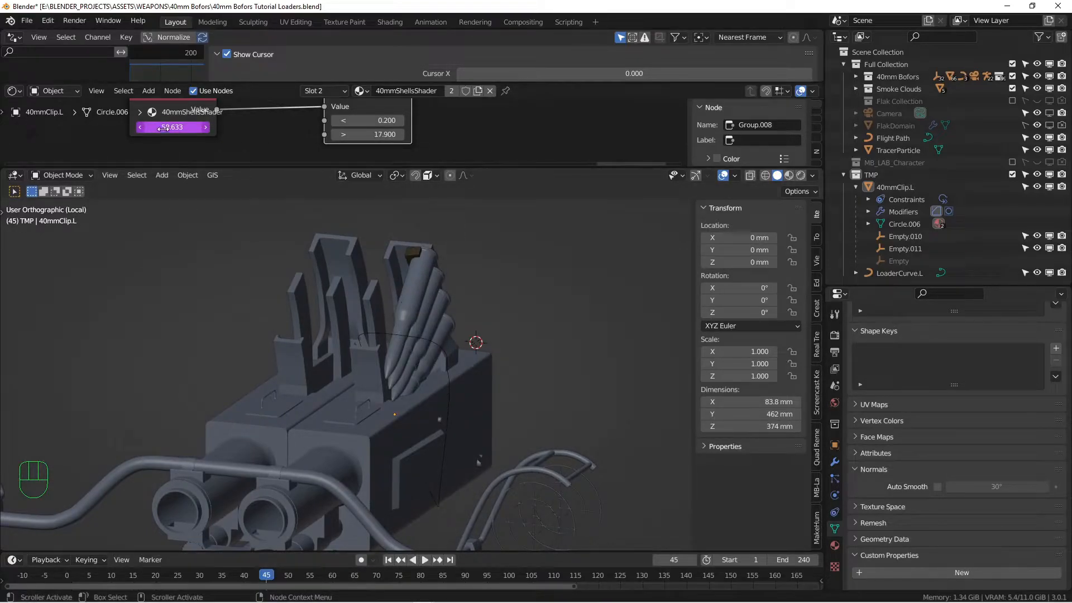
drag(264, 578, 266, 575)
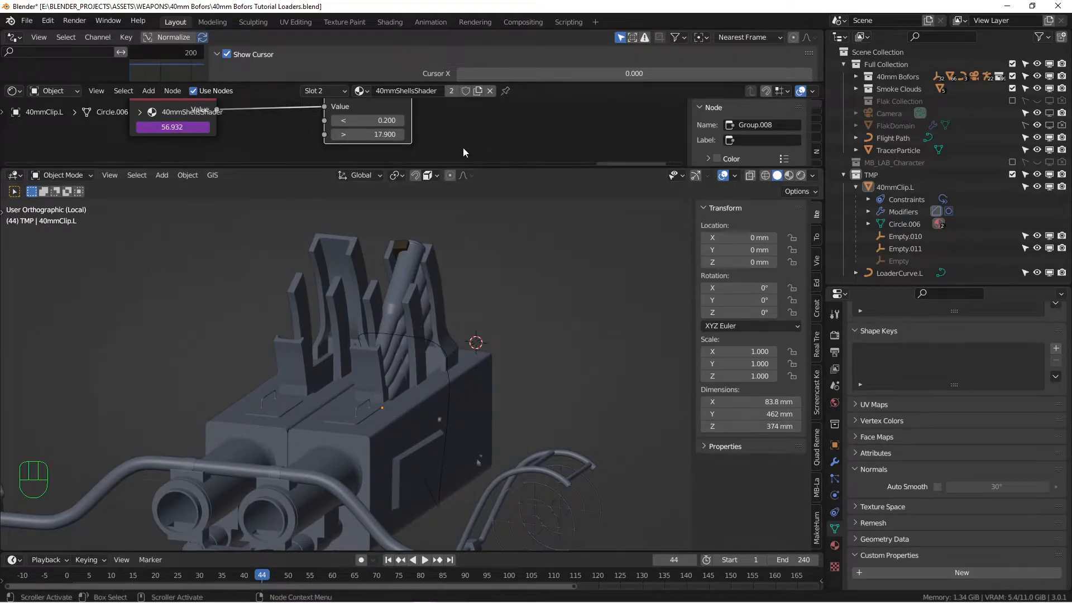
drag(517, 167, 486, 286)
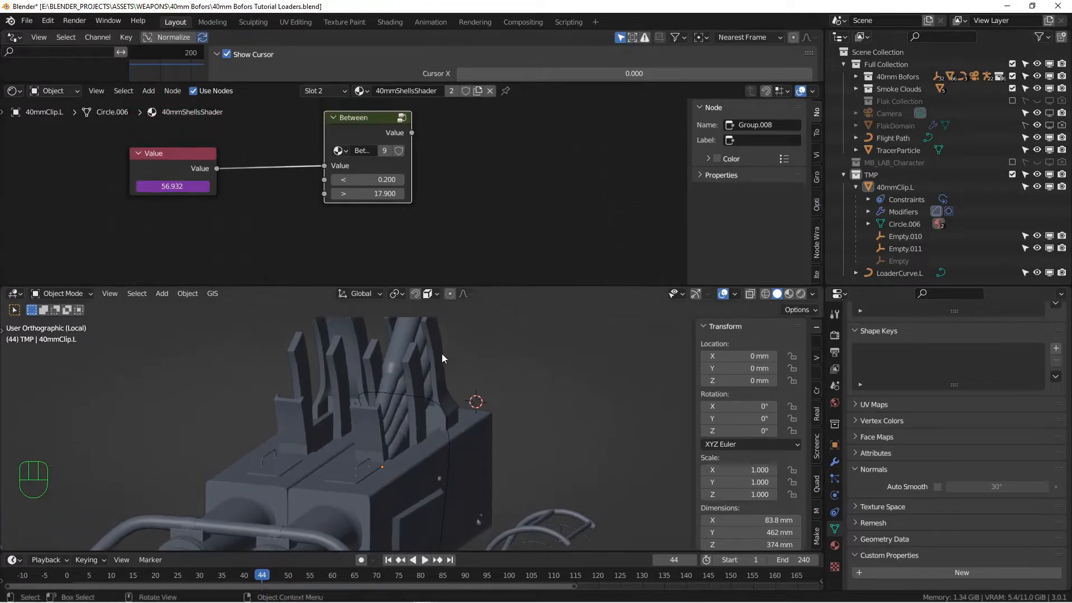
Enter 56.93 as the Between node's < bound, just under the frame-44 driven value
scroll(344, 140, up, 2)
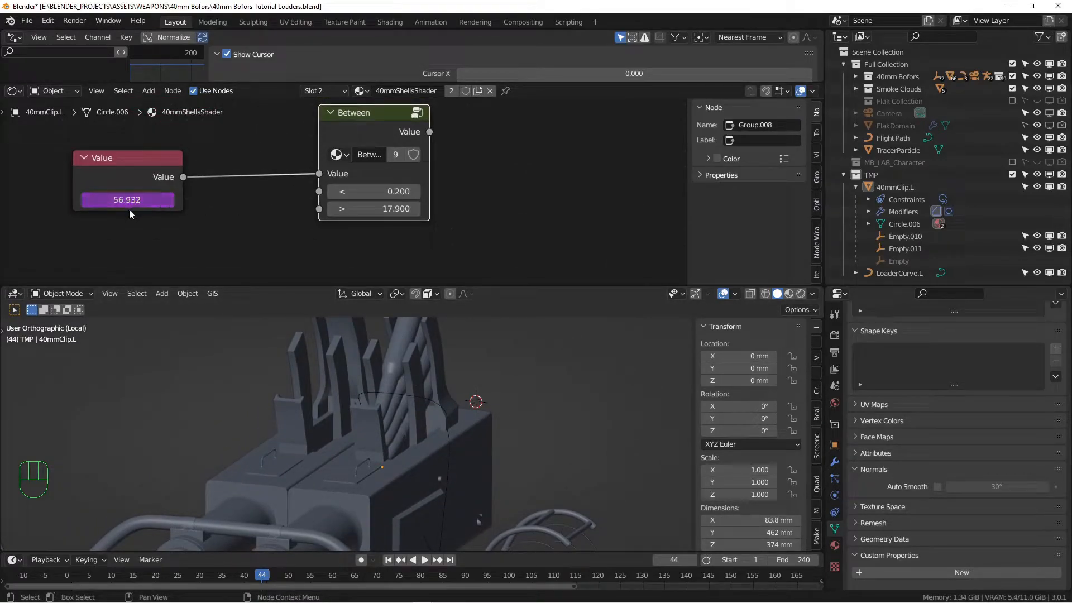
click(375, 191)
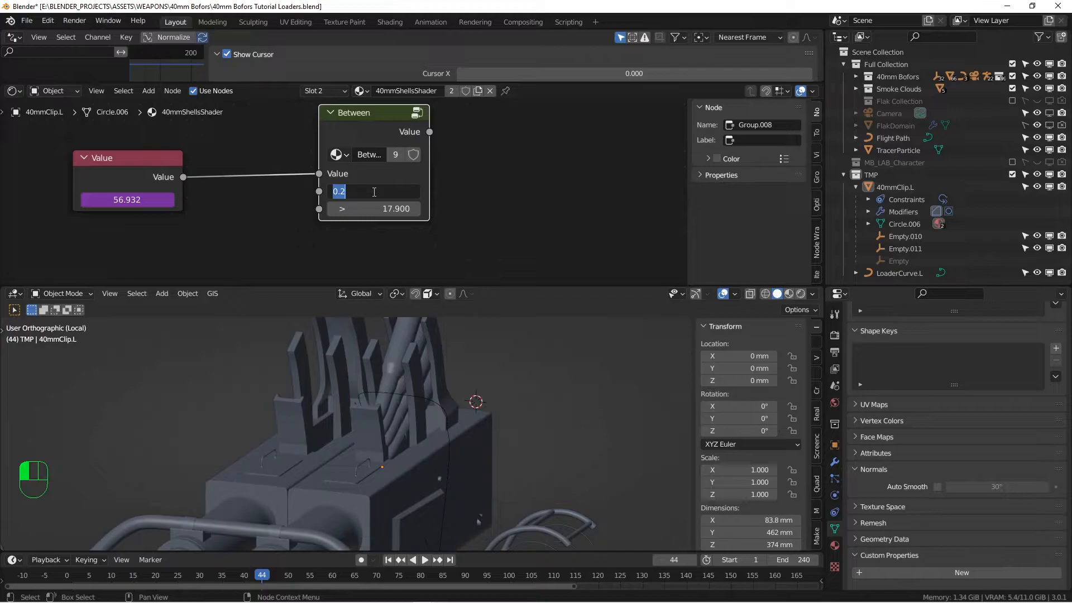
text(56)
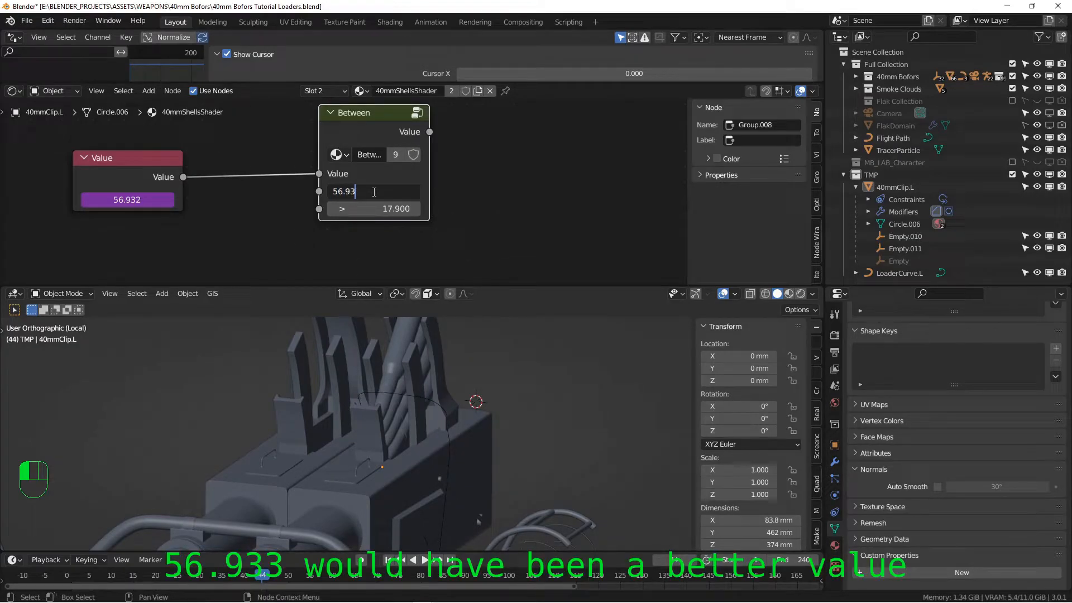
text(.93)
key(Return)
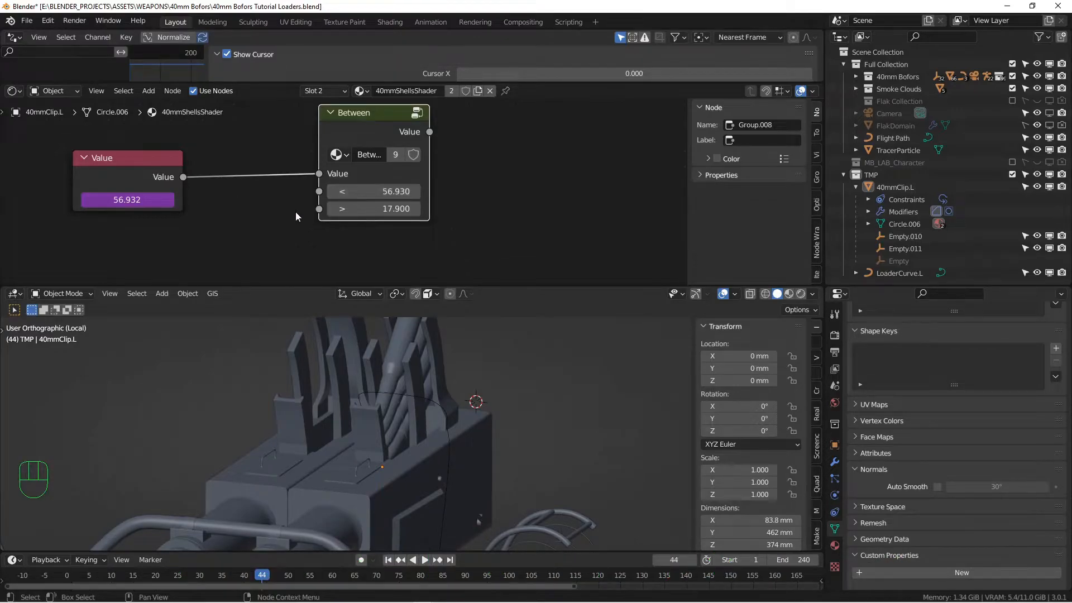
scroll(396, 216, down, 5)
alt+shift+drag(456, 224, 368, 179)
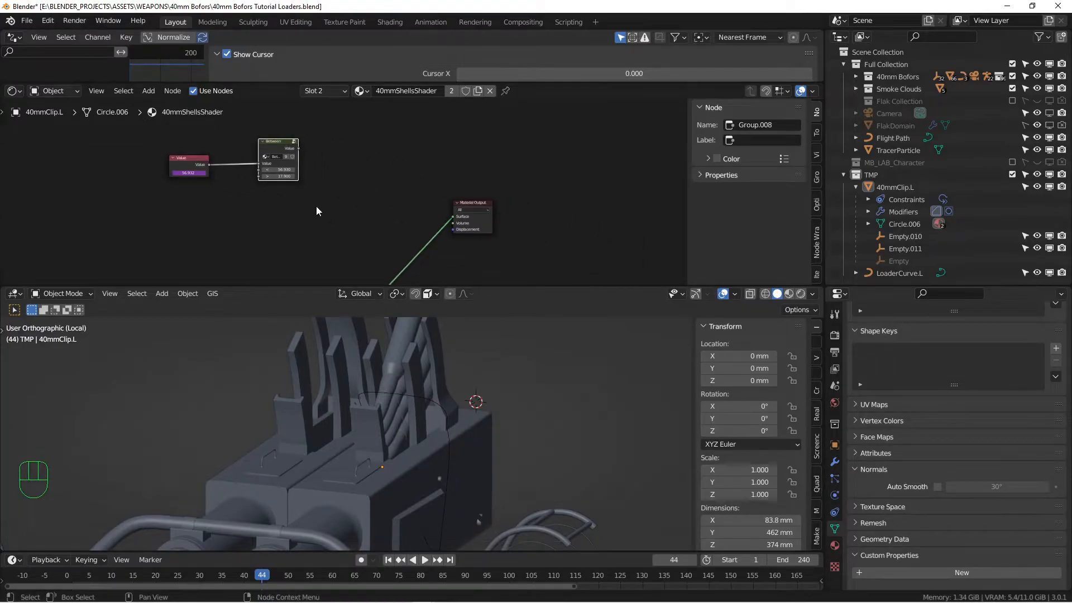
Add a Mix Shader beside the Material Output and move the Principled BSDF lower
key(shift+a)
mouse_move(336, 262)
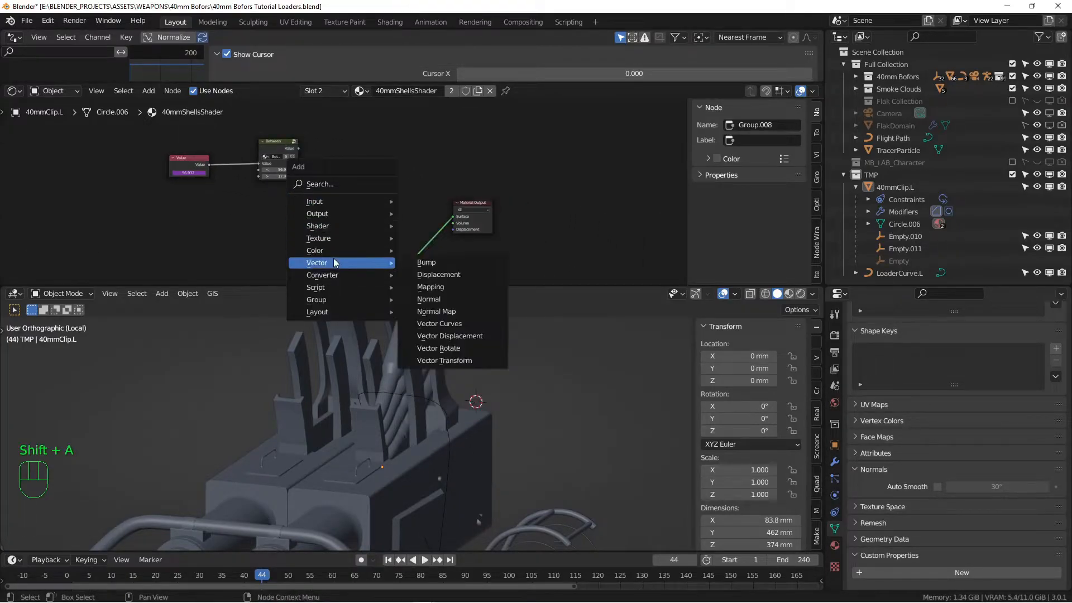
mouse_move(332, 225)
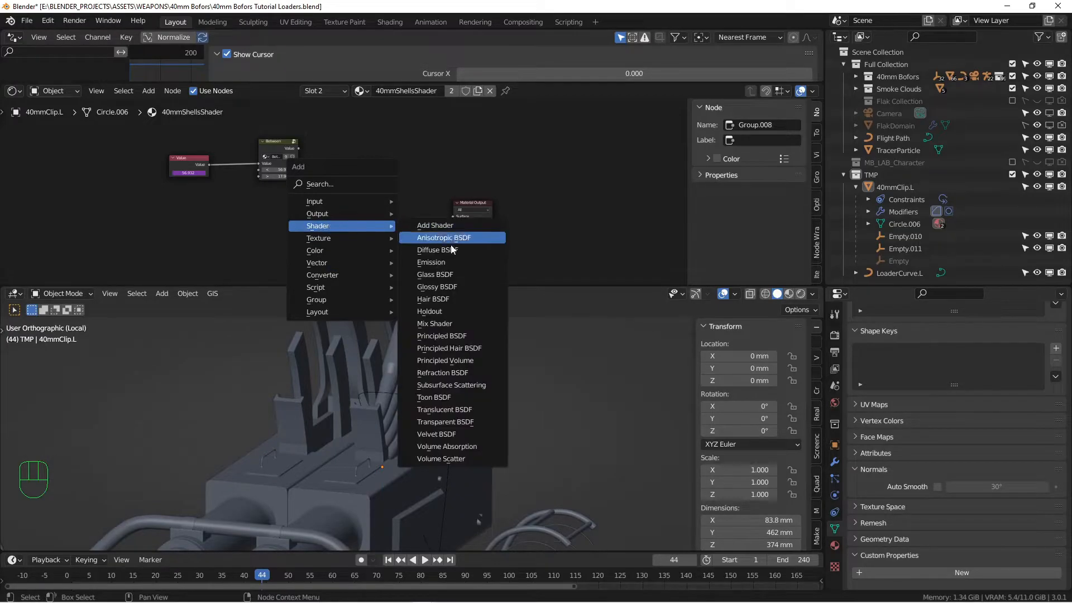
click(440, 324)
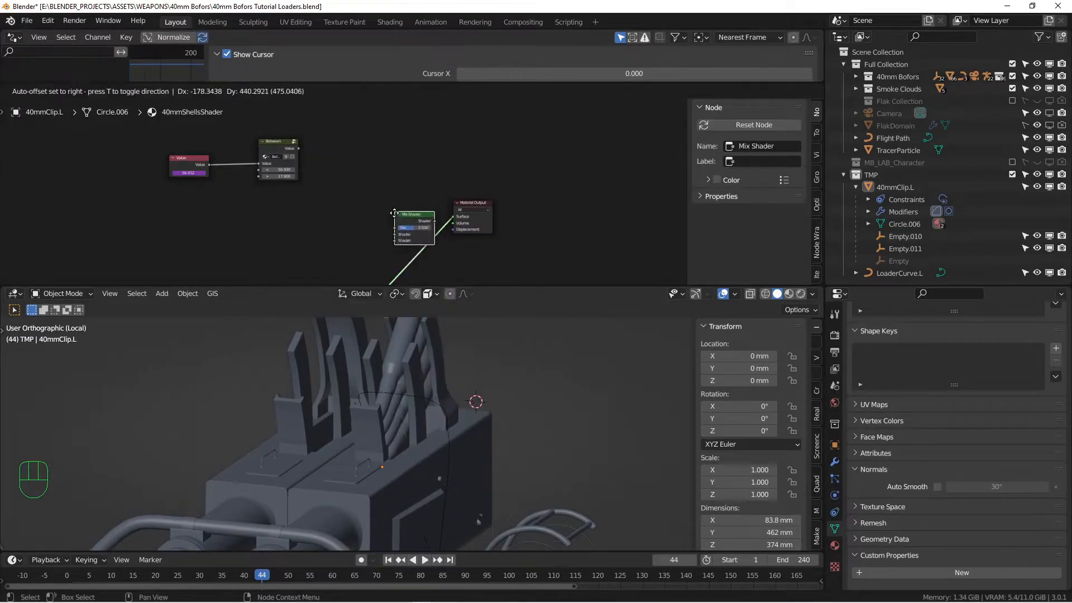
middle_drag(403, 231, 494, 181)
click(431, 246)
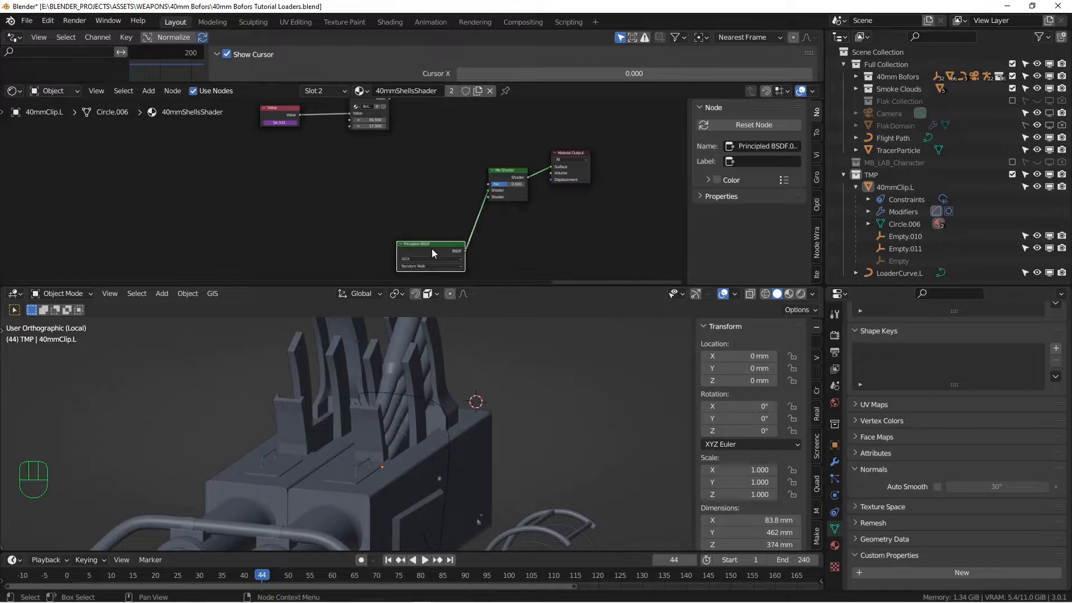
key(g)
click(357, 210)
middle_drag(372, 182, 299, 221)
scroll(299, 222, up, 2)
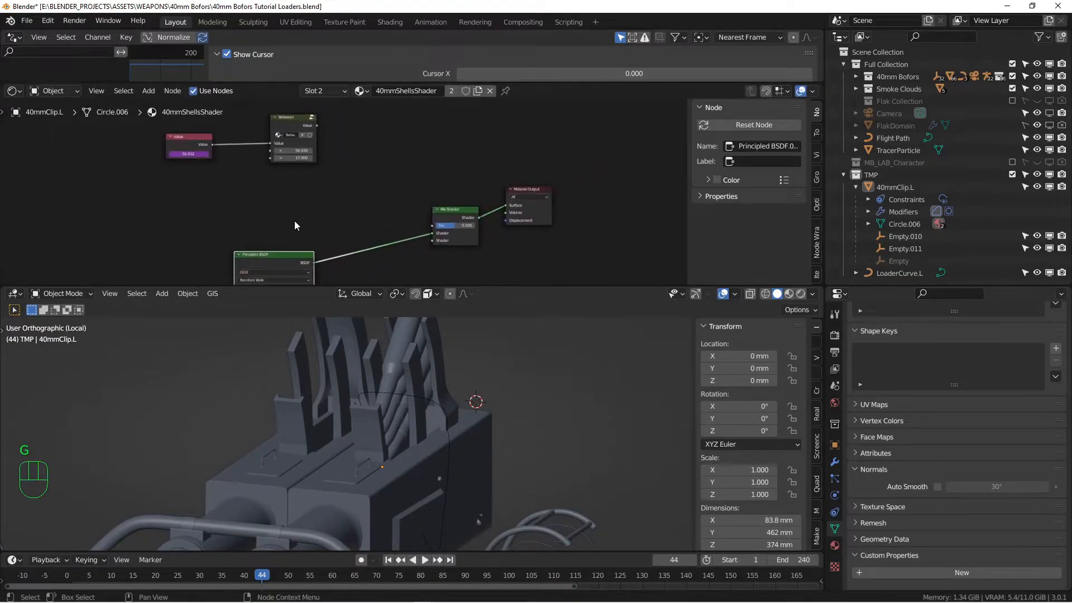
click(292, 221)
Add a Transparent BSDF node above the Principled BSDF
key(shift+a)
mouse_move(292, 222)
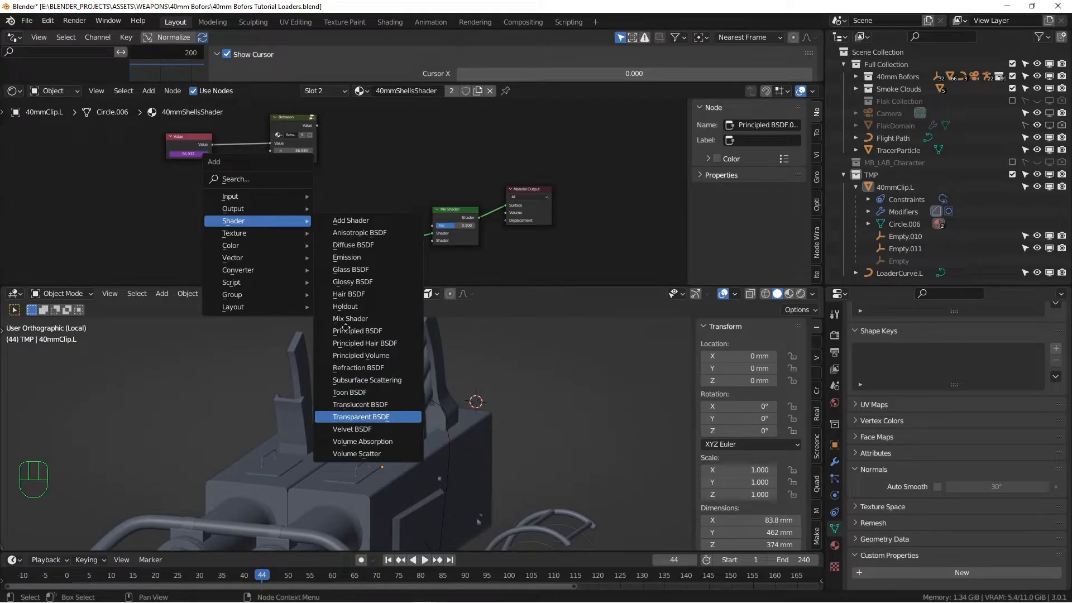
click(373, 418)
click(293, 223)
scroll(387, 210, up, 1)
scroll(387, 209, up, 2)
middle_drag(440, 223, 403, 169)
Feed the Transparent BSDF into the Mix Shader's first Shader input and set Fac to 1.0
drag(466, 182, 430, 202)
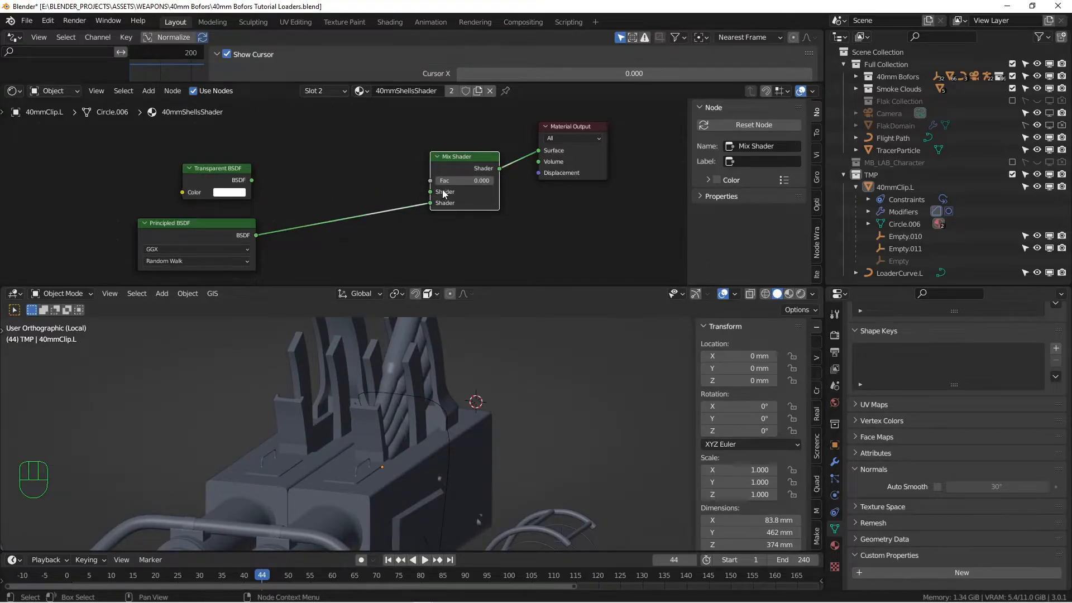
drag(447, 181, 491, 187)
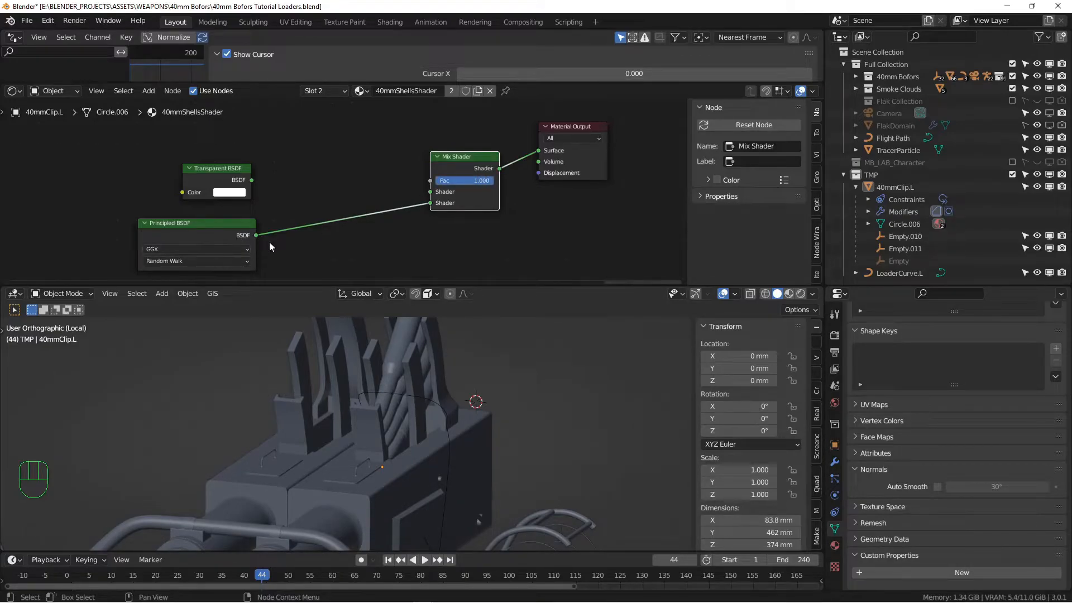
drag(252, 179, 431, 191)
drag(193, 228, 192, 218)
mouse_move(479, 181)
mouse_down()
mouse_move(420, 181)
mouse_move(496, 181)
mouse_up()
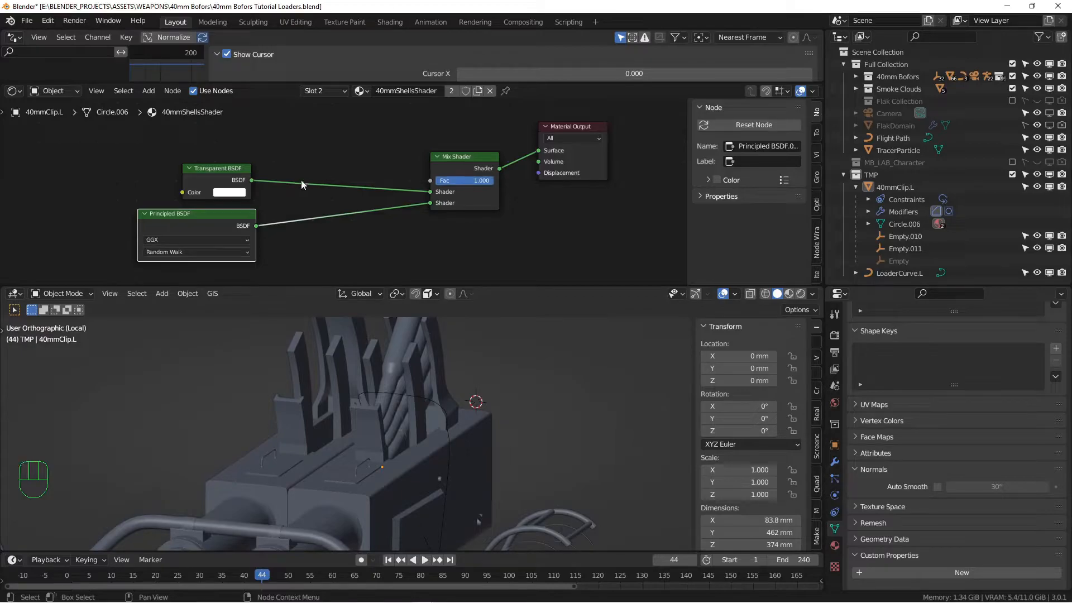
scroll(302, 181, down, 9)
Link the Between node's output to the Mix Shader's Fac input
middle_drag(275, 154, 319, 209)
scroll(316, 204, up, 2)
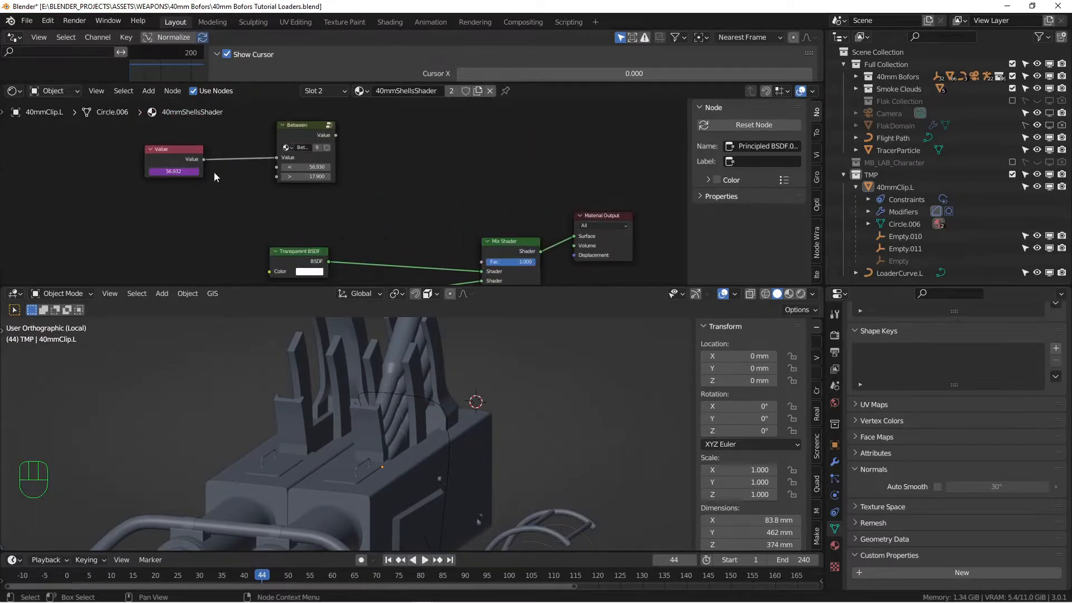
scroll(190, 178, up, 1)
scroll(493, 483, down, 3)
alt+middle_drag(491, 481, 403, 418)
scroll(403, 418, up, 4)
alt+shift+middle_drag(413, 349, 408, 416)
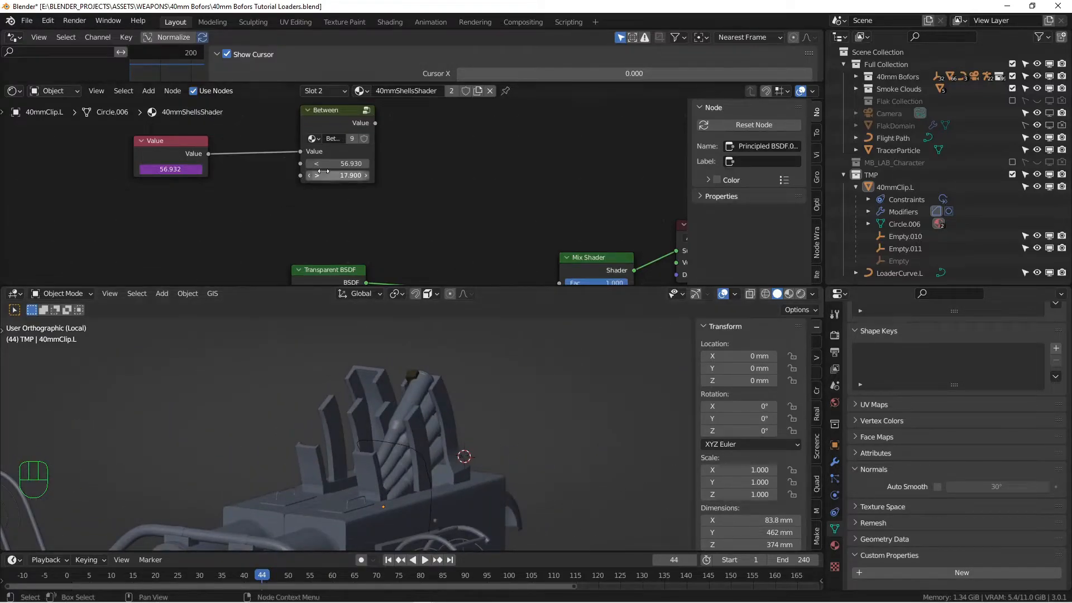
scroll(467, 232, down, 1)
middle_drag(435, 182, 363, 165)
drag(323, 128, 469, 254)
middle_drag(457, 286, 434, 234)
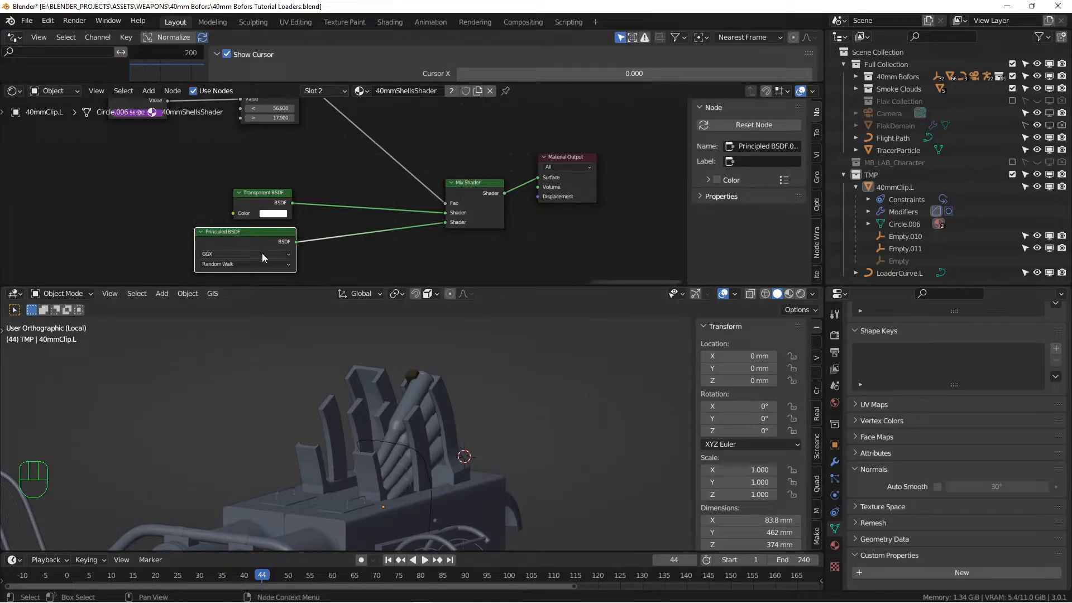
Switch the viewport to Rendered shading at frame 1 with the shells framed
middle_drag(165, 115, 203, 146)
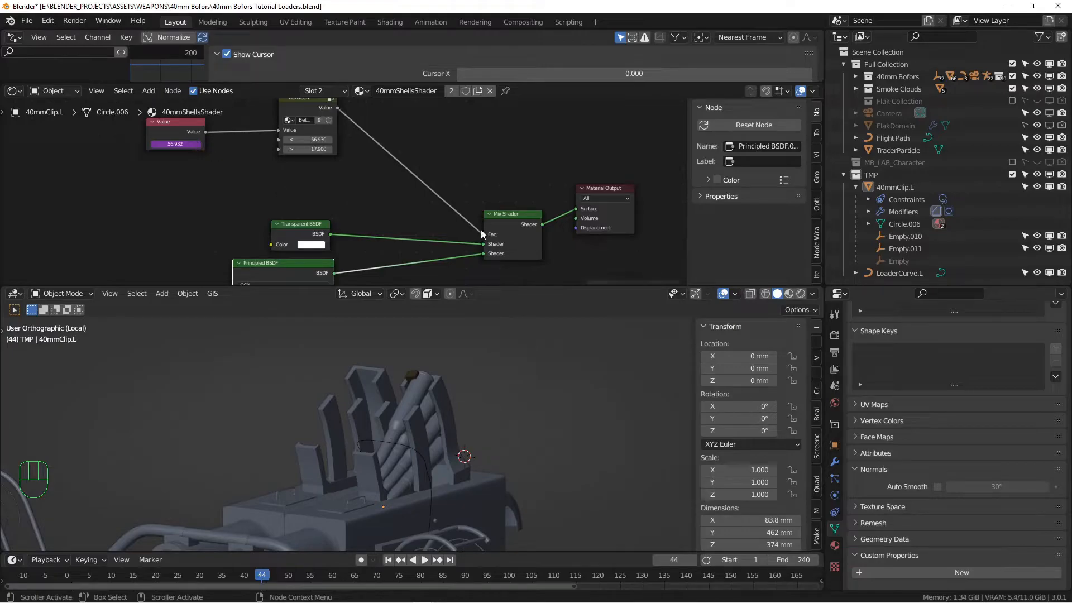
drag(309, 225, 316, 222)
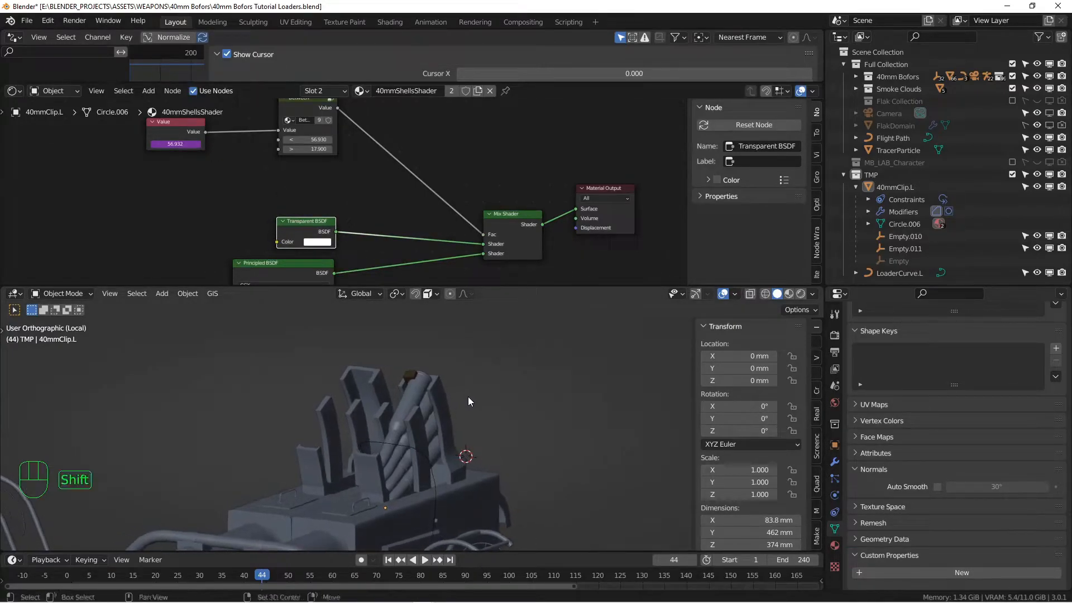
shift+middle_drag(468, 395, 472, 360)
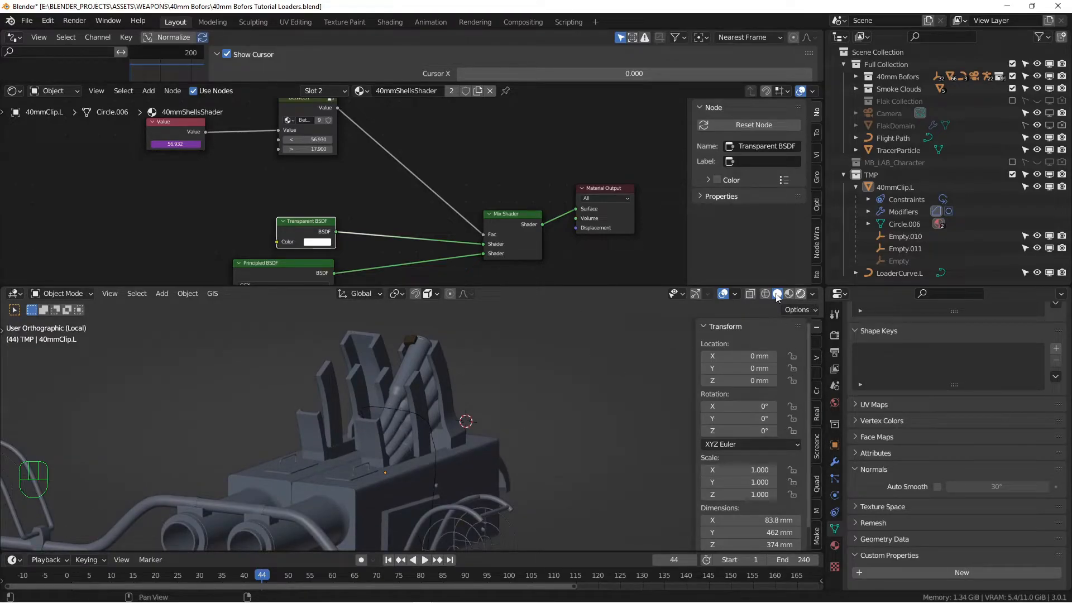
click(801, 293)
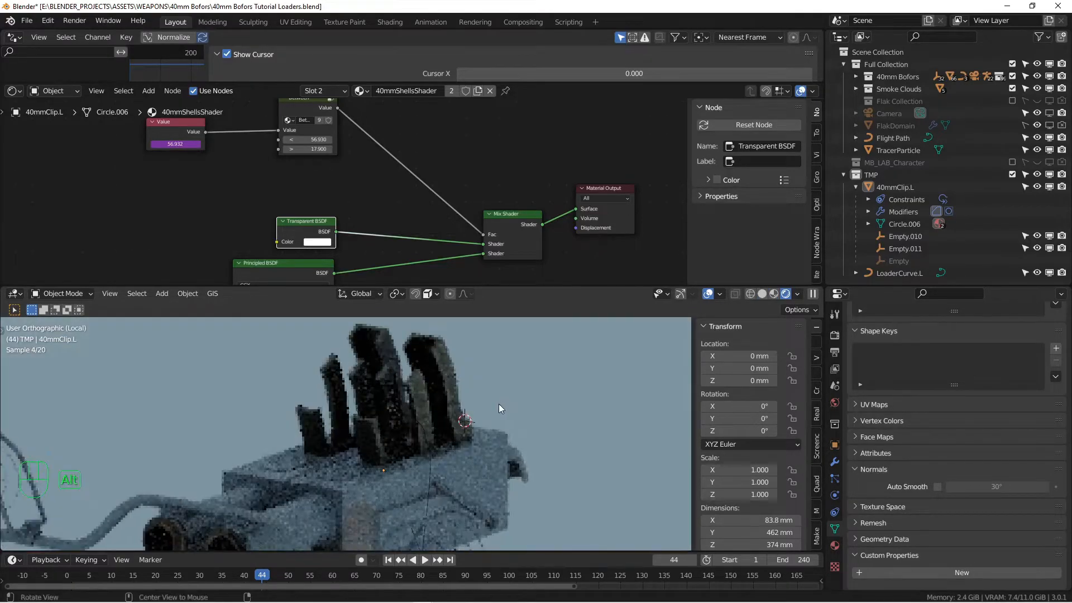
click(390, 560)
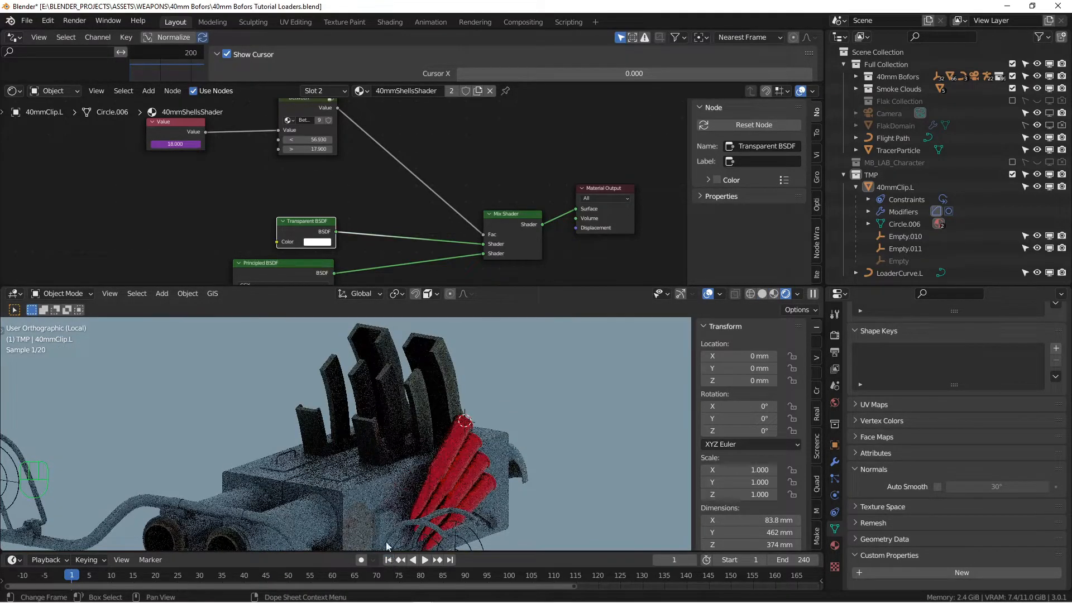
shift+middle_drag(480, 479, 487, 460)
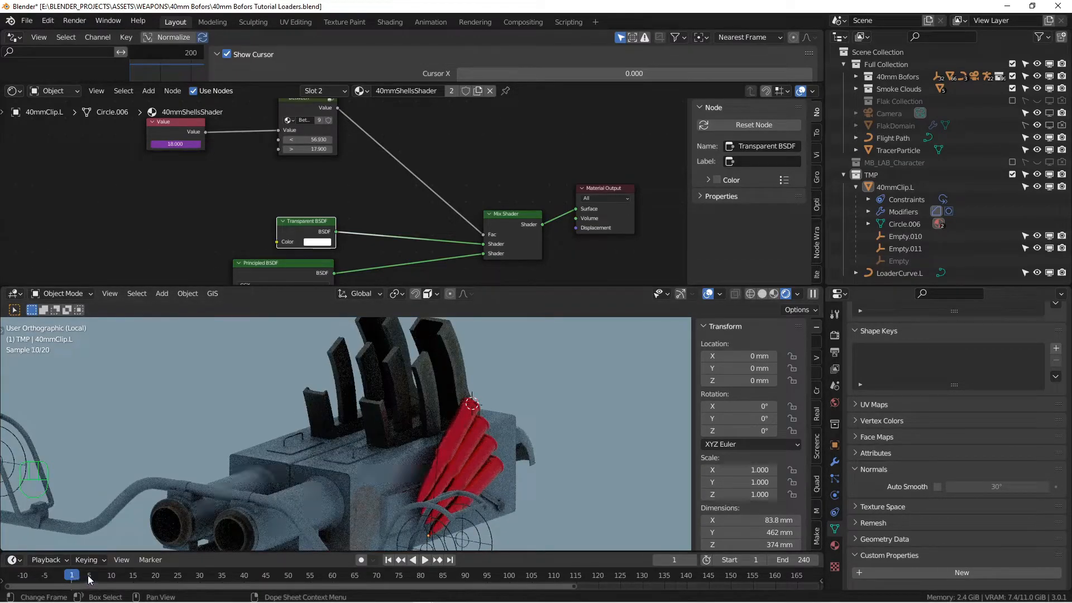
Play and scrub frames 39, 66, 59, then 46–47 to watch the red shells vanish
key(space)
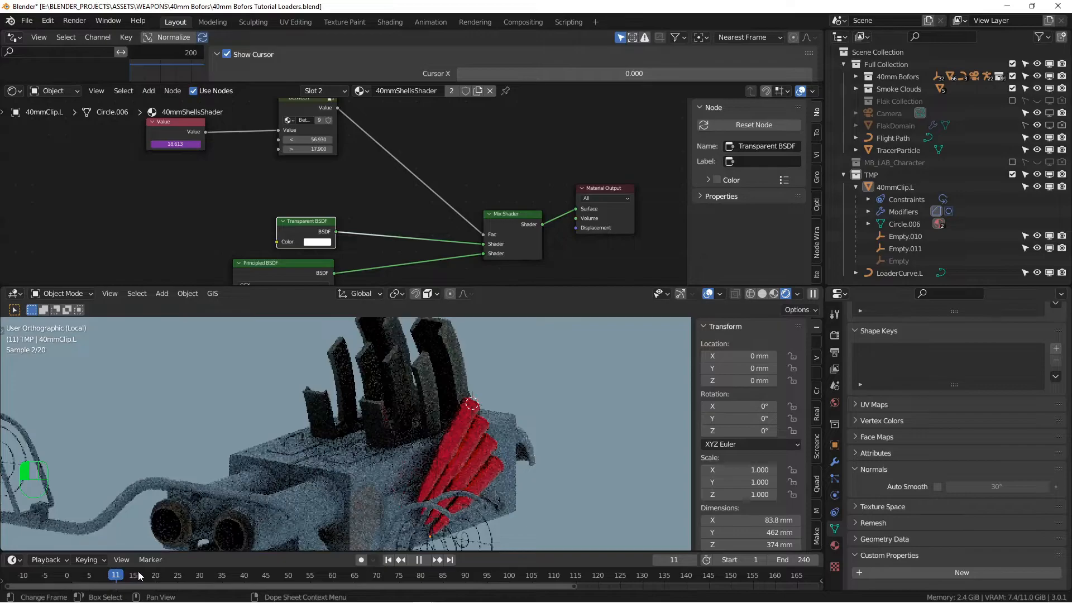
click(242, 576)
click(359, 576)
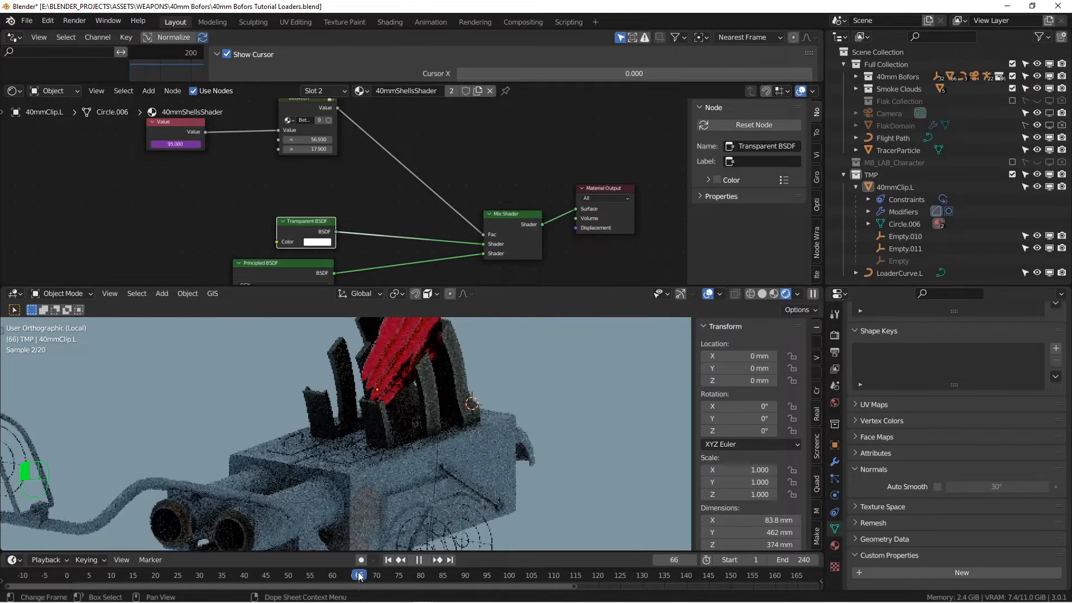
key(space)
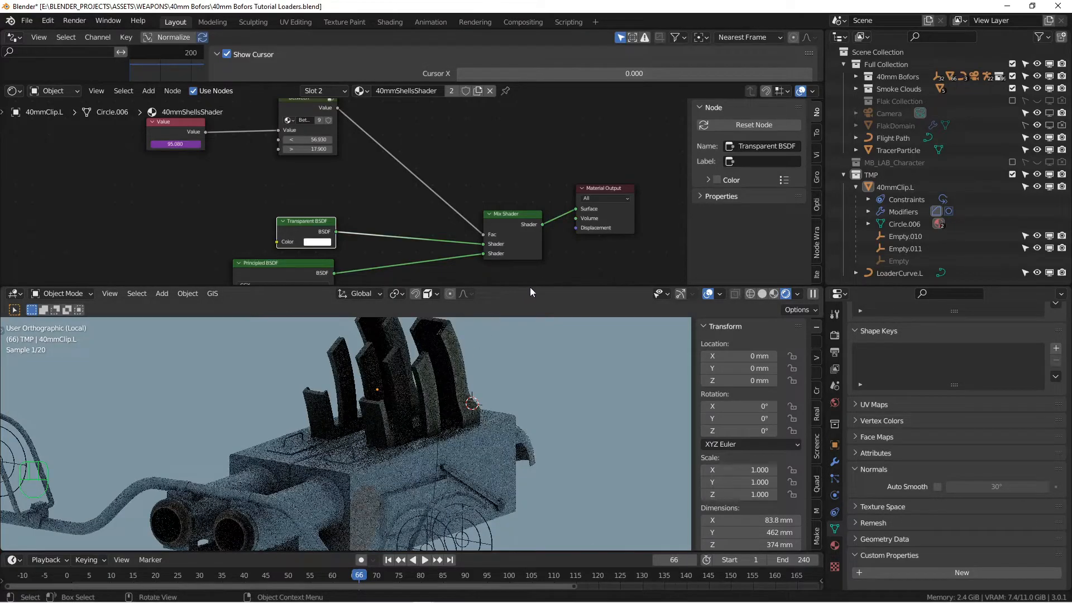
drag(531, 287, 531, 211)
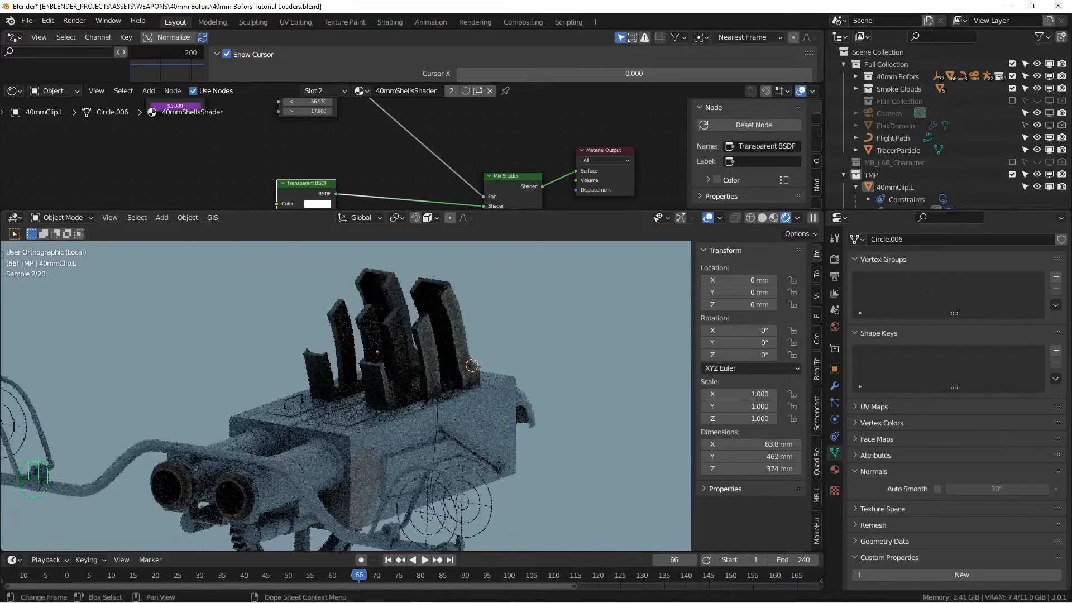
drag(333, 577, 252, 583)
key(space)
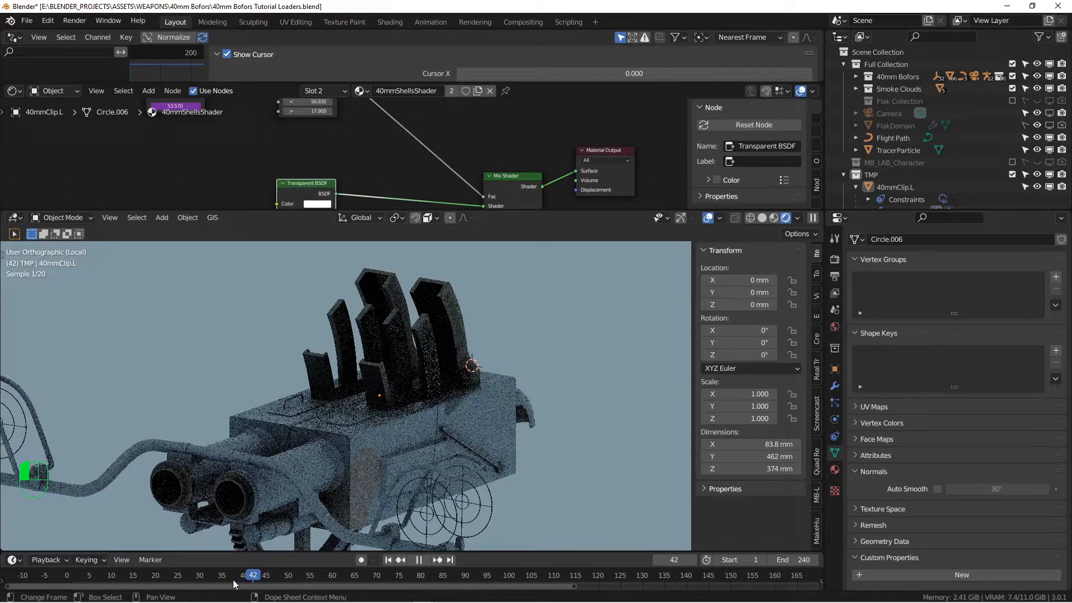
click(272, 576)
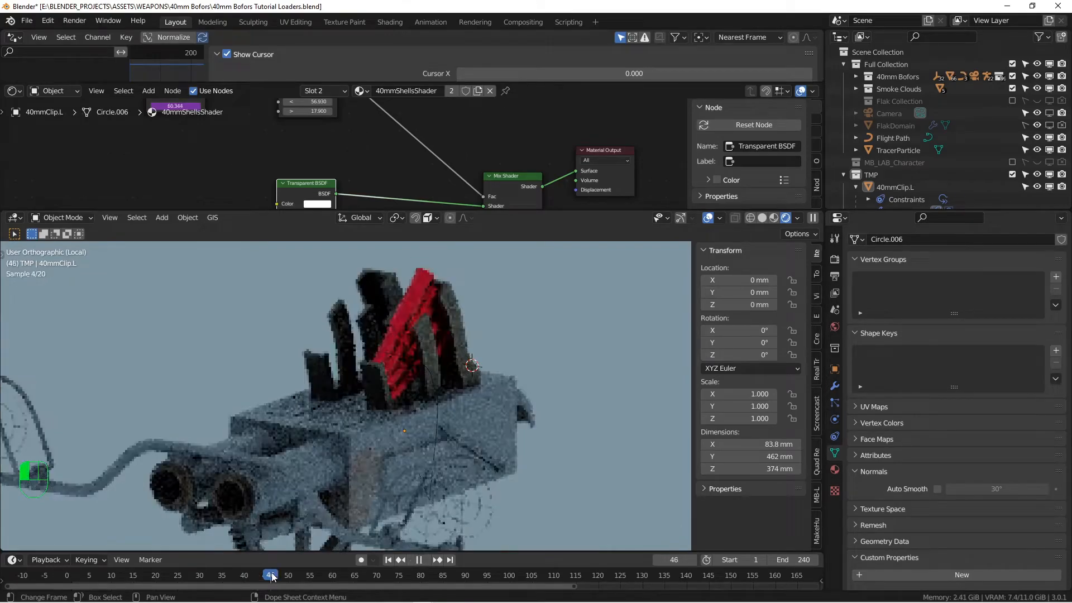
drag(272, 575, 397, 574)
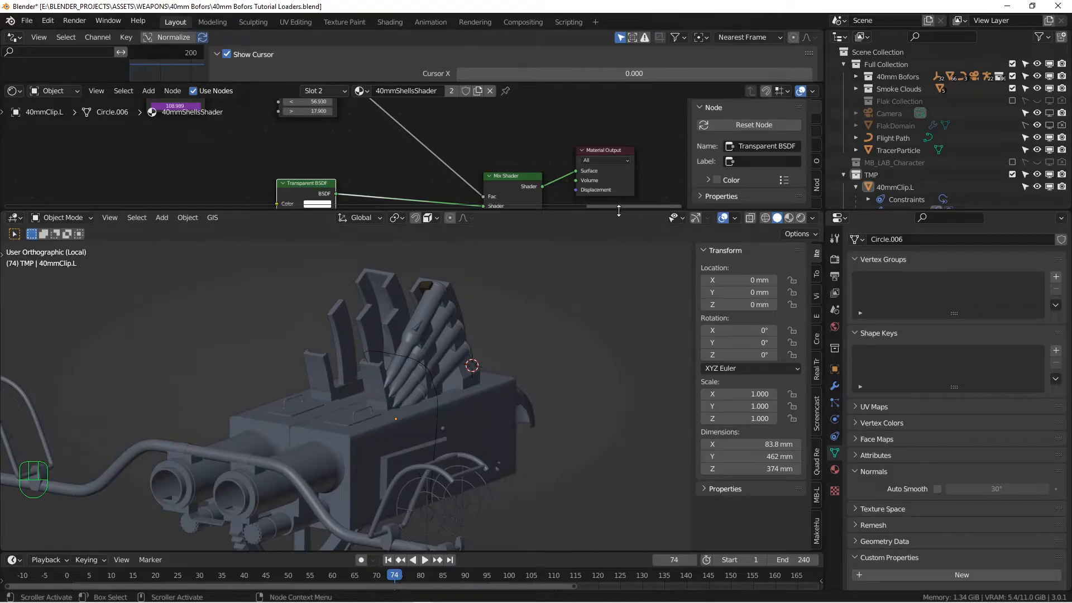
Return to solid shading and delete the stray Value and Fresnel nodes
drag(623, 210, 580, 473)
scroll(343, 228, down, 12)
middle_drag(306, 213, 344, 267)
scroll(333, 263, up, 3)
scroll(333, 267, down, 2)
drag(264, 221, 404, 288)
key(x)
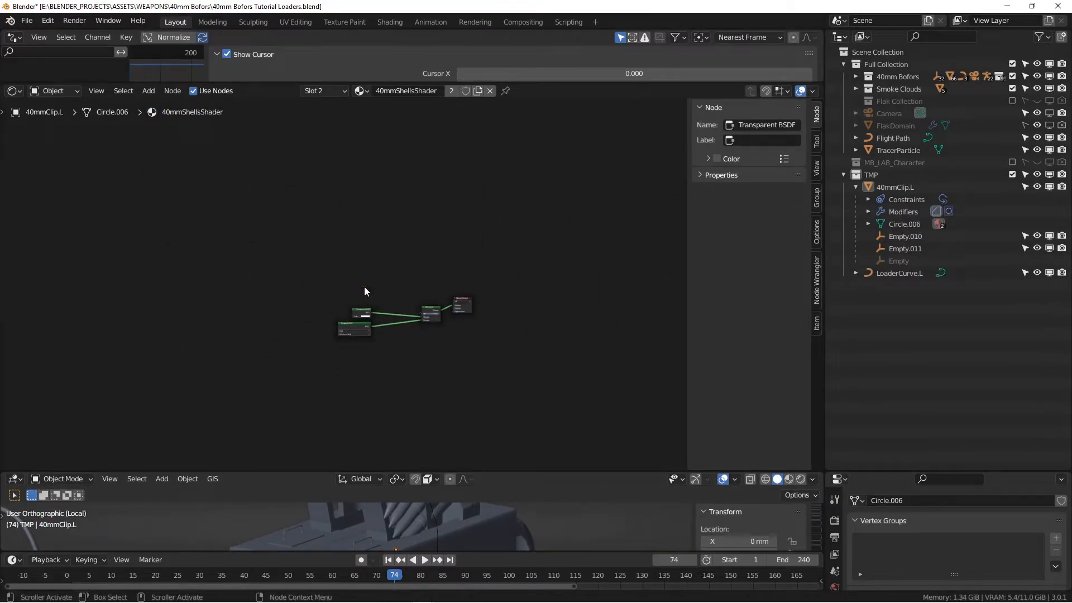
Move the chained Between and Add node group above the shader nodes
scroll(364, 290, down, 4)
drag(18, 172, 254, 355)
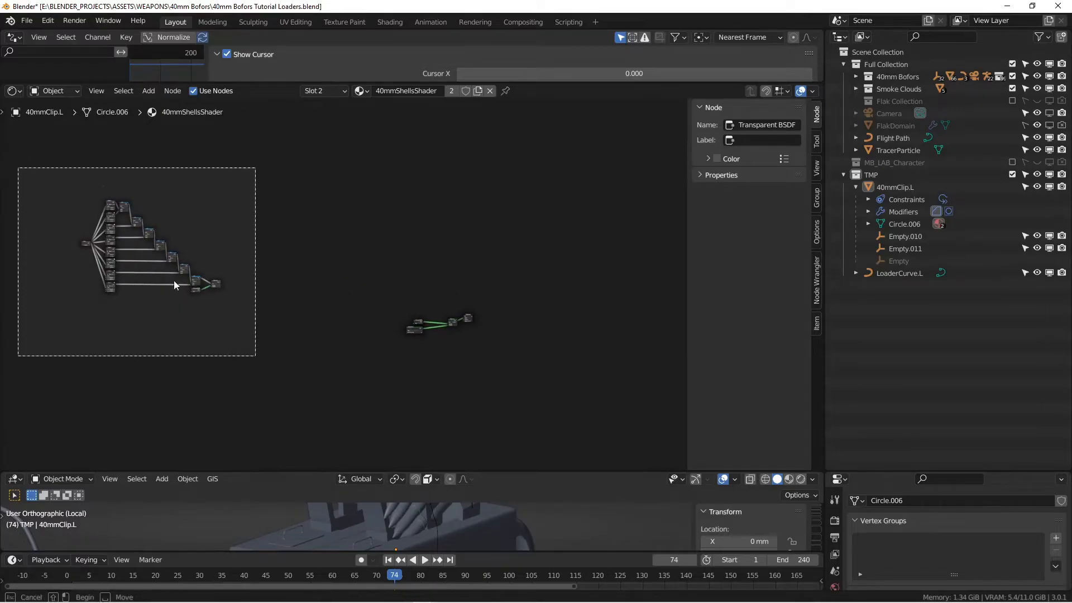
key(g)
click(409, 277)
scroll(408, 283, up, 5)
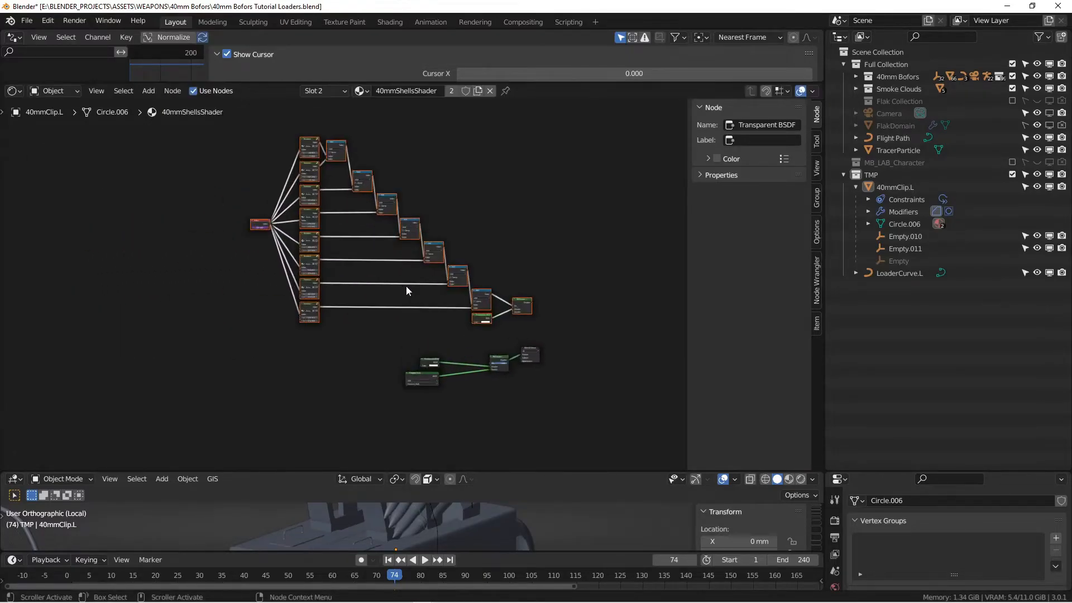
scroll(299, 239, up, 4)
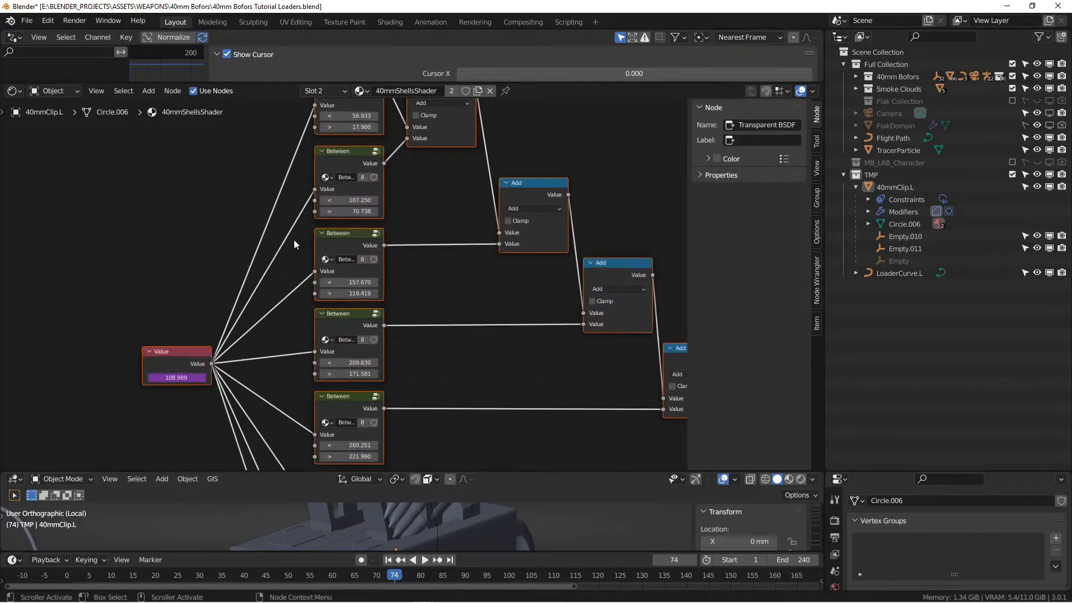
middle_drag(329, 171, 300, 298)
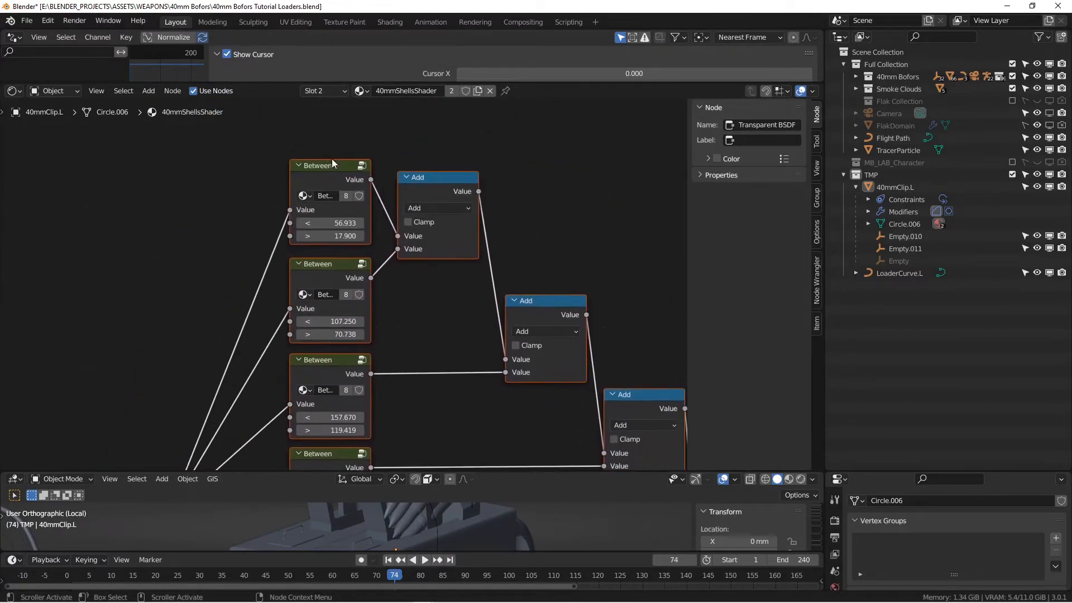
middle_drag(522, 415, 464, 358)
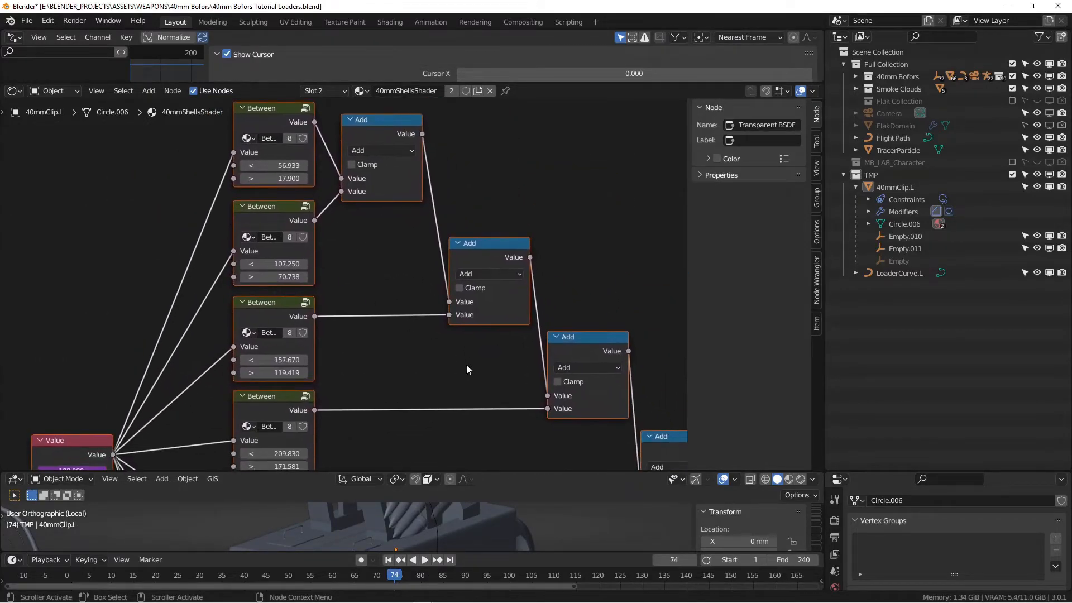
Scrub the animation forward from frame 1 to check the chained nodes
drag(474, 471, 472, 244)
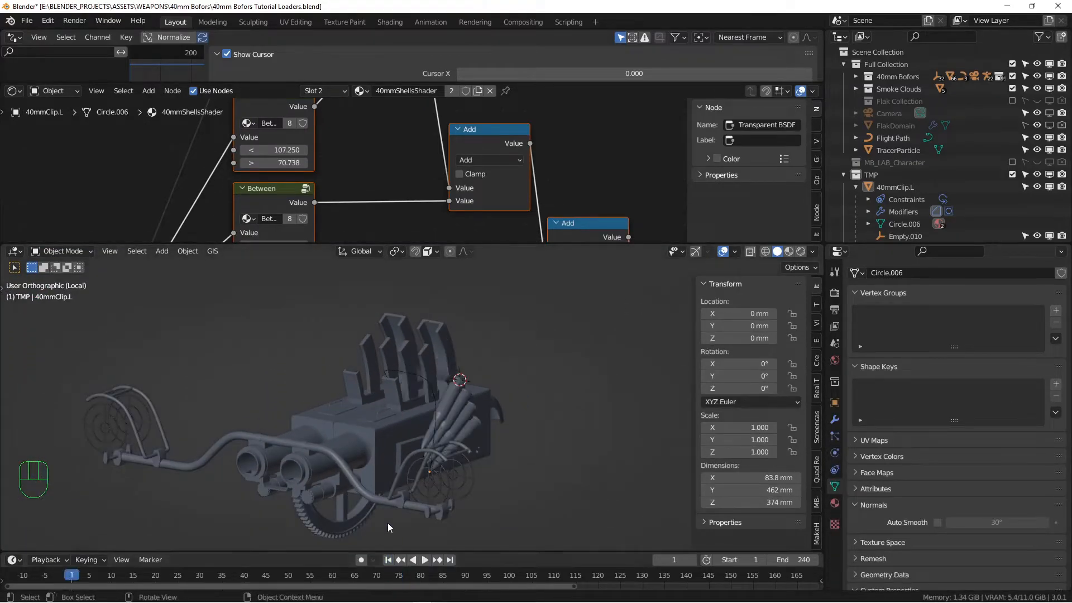
drag(77, 575, 408, 587)
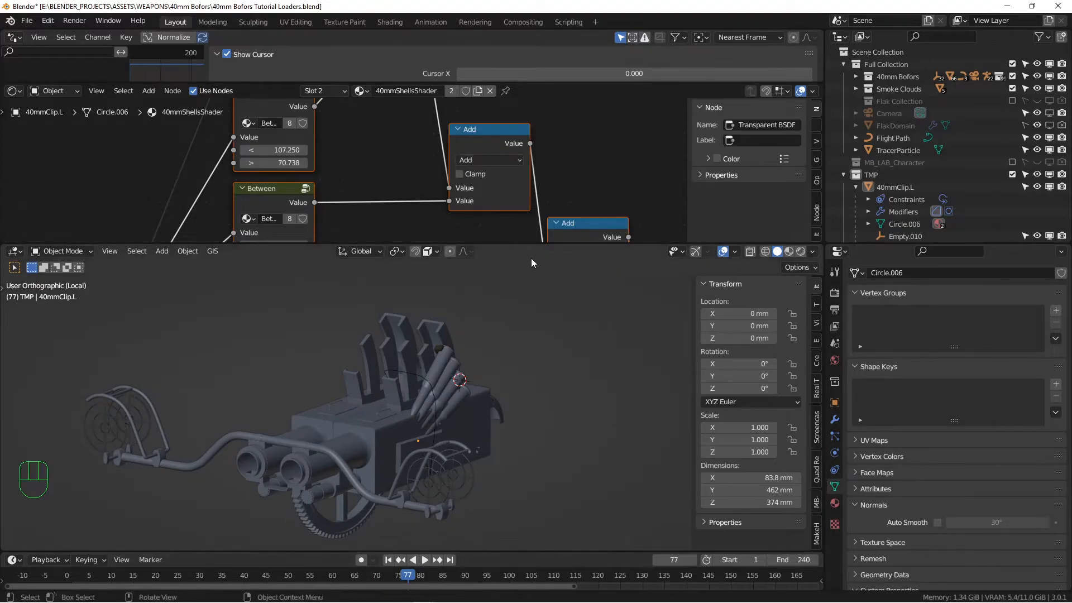
drag(526, 244, 514, 395)
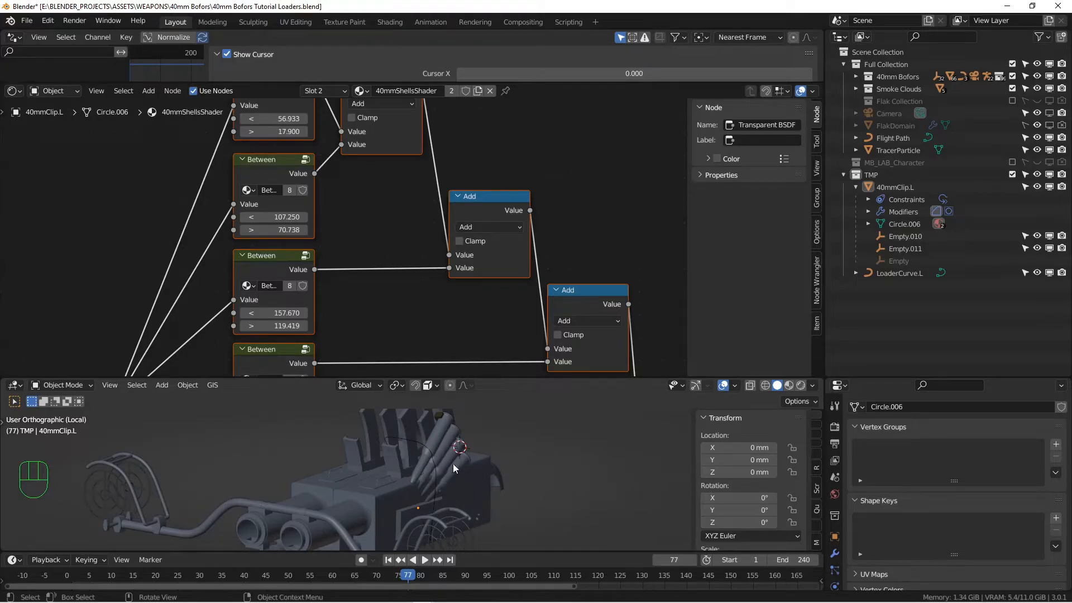
scroll(430, 357, down, 3)
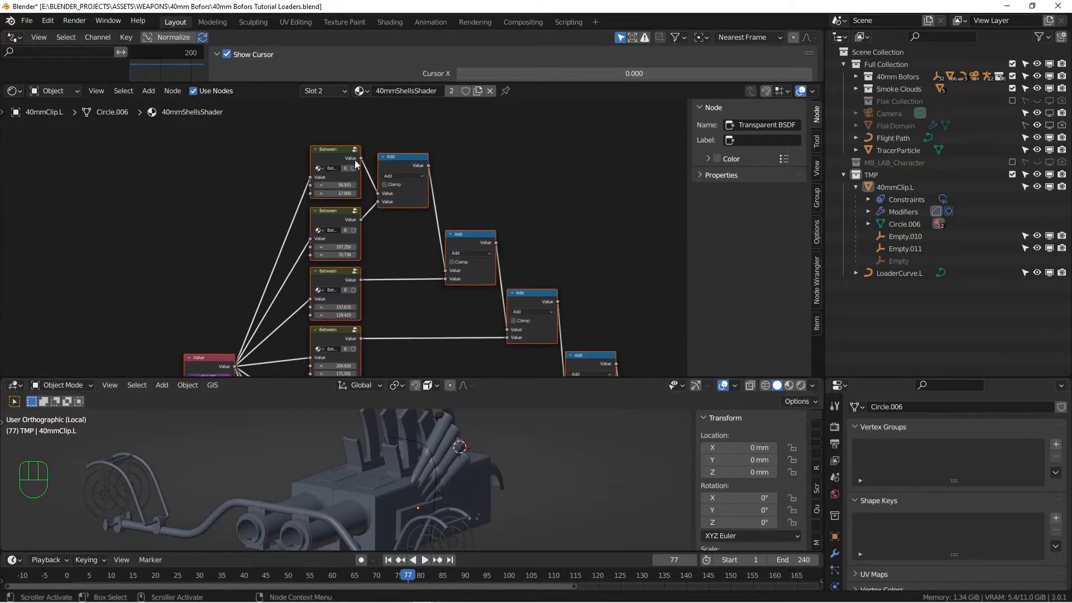
scroll(348, 319, up, 1)
middle_drag(349, 313, 341, 259)
scroll(334, 230, up, 3)
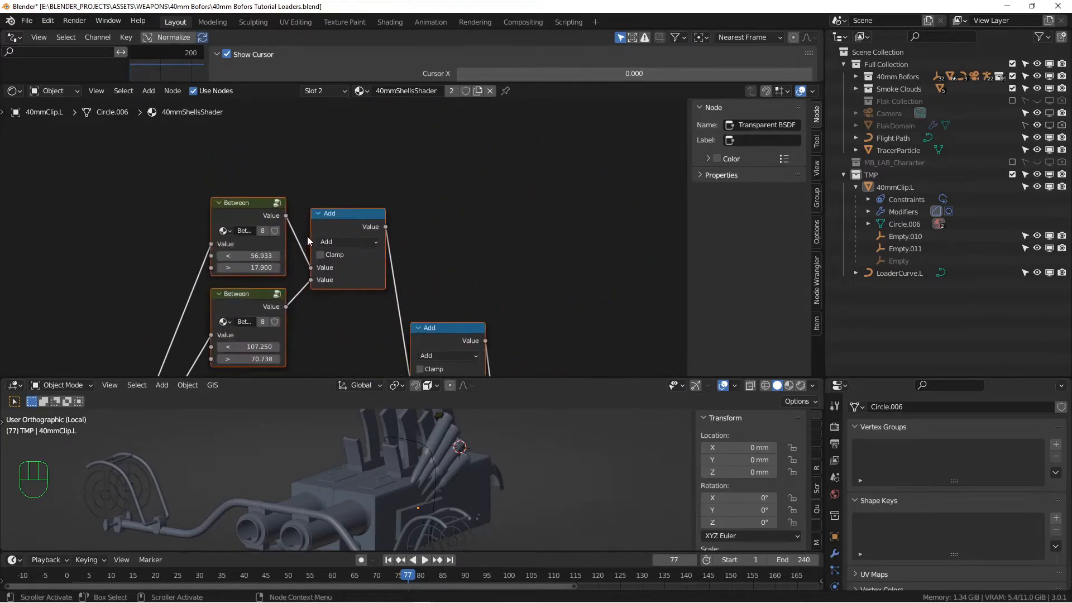
middle_drag(376, 284, 375, 230)
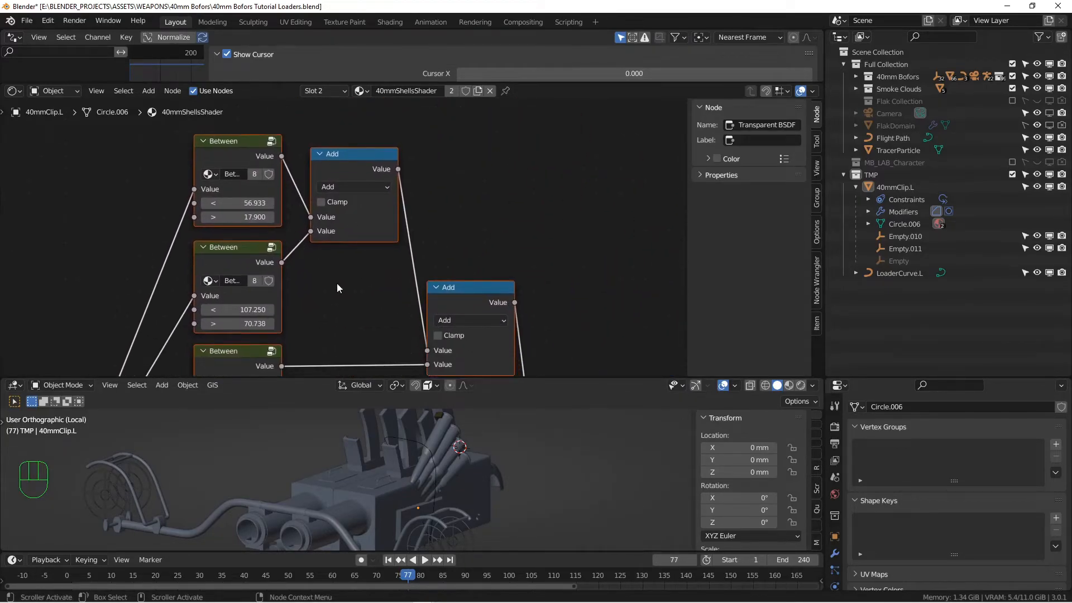
middle_drag(337, 283, 359, 250)
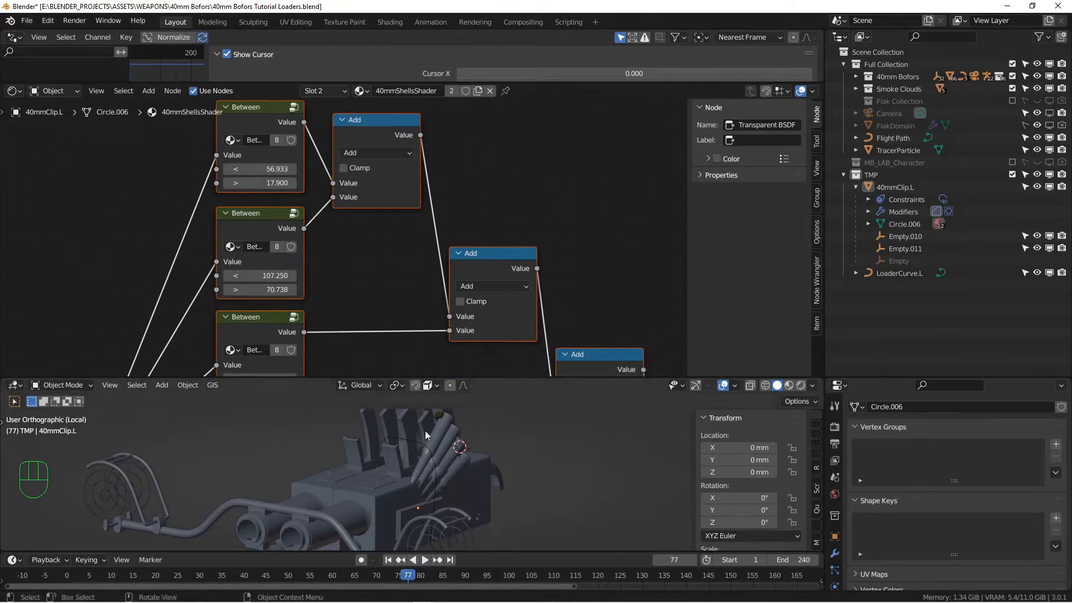
scroll(323, 312, down, 4)
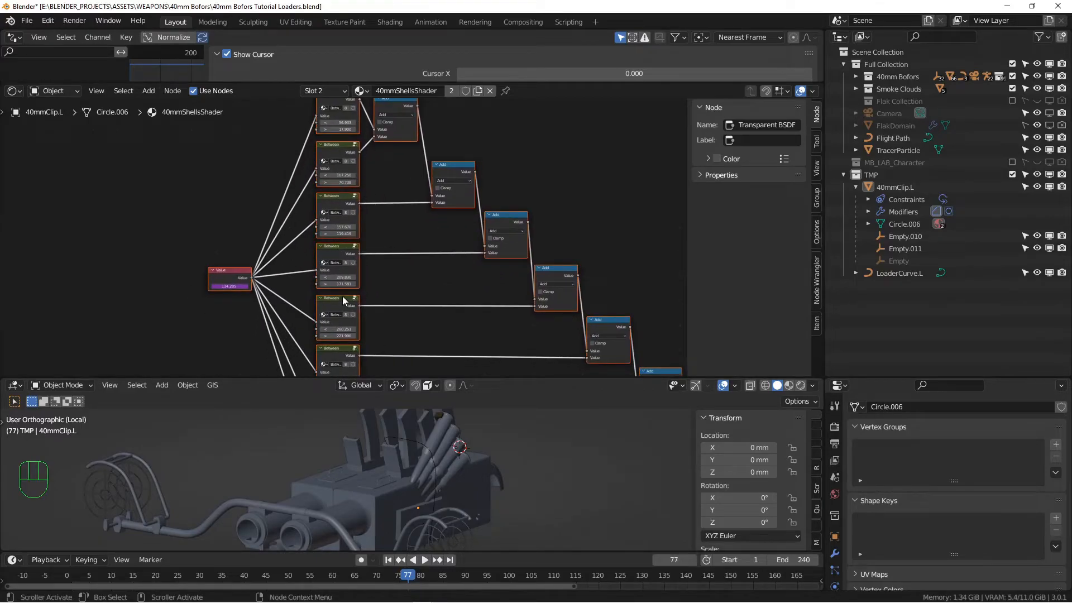
middle_drag(357, 262, 353, 231)
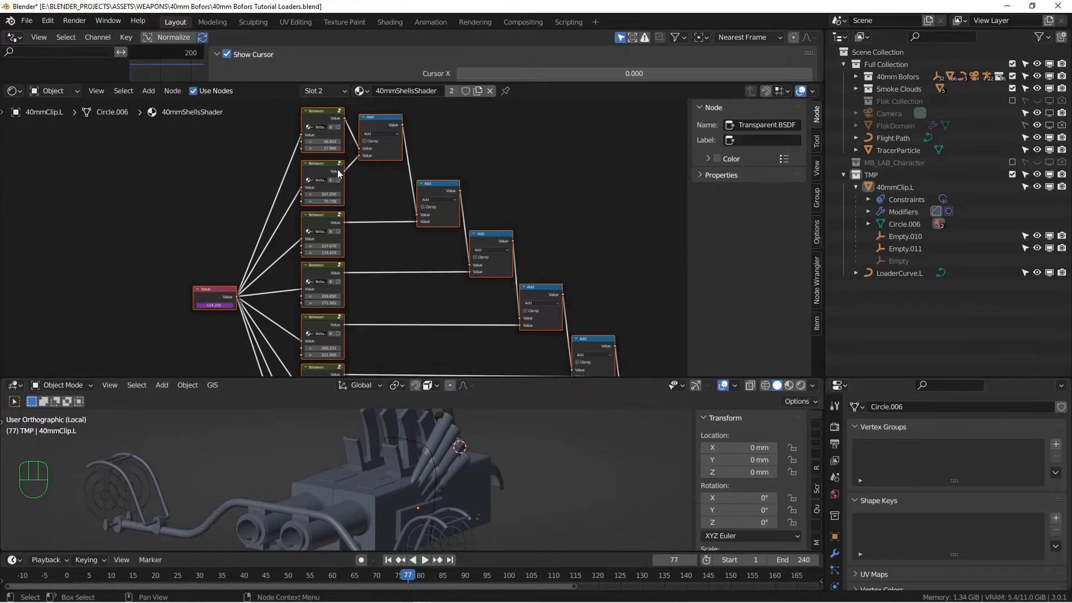
scroll(363, 254, down, 2)
middle_drag(364, 253, 354, 203)
scroll(354, 203, down, 2)
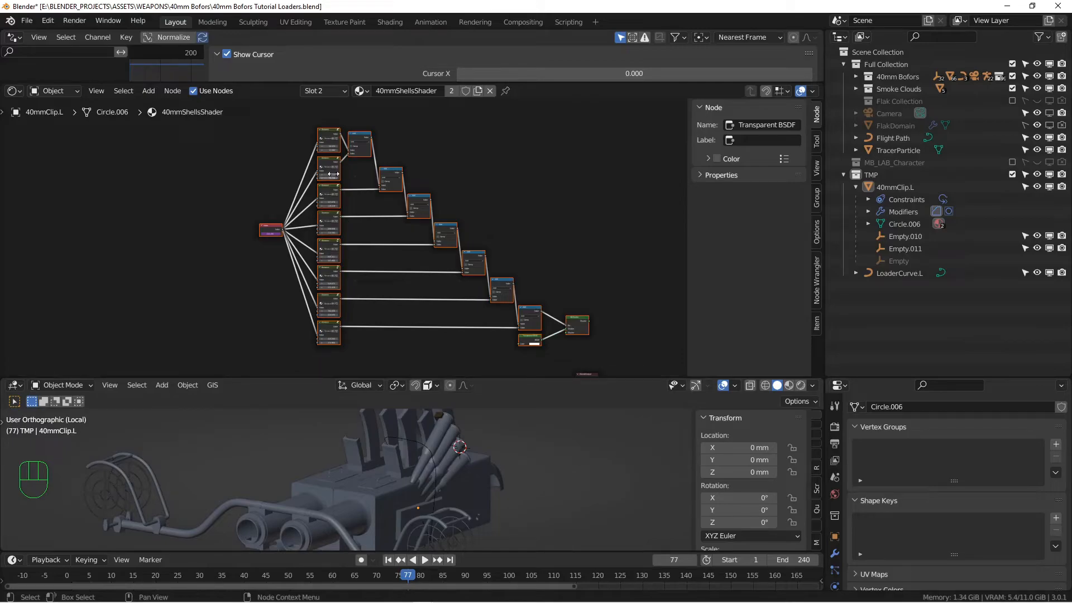
scroll(530, 320, up, 5)
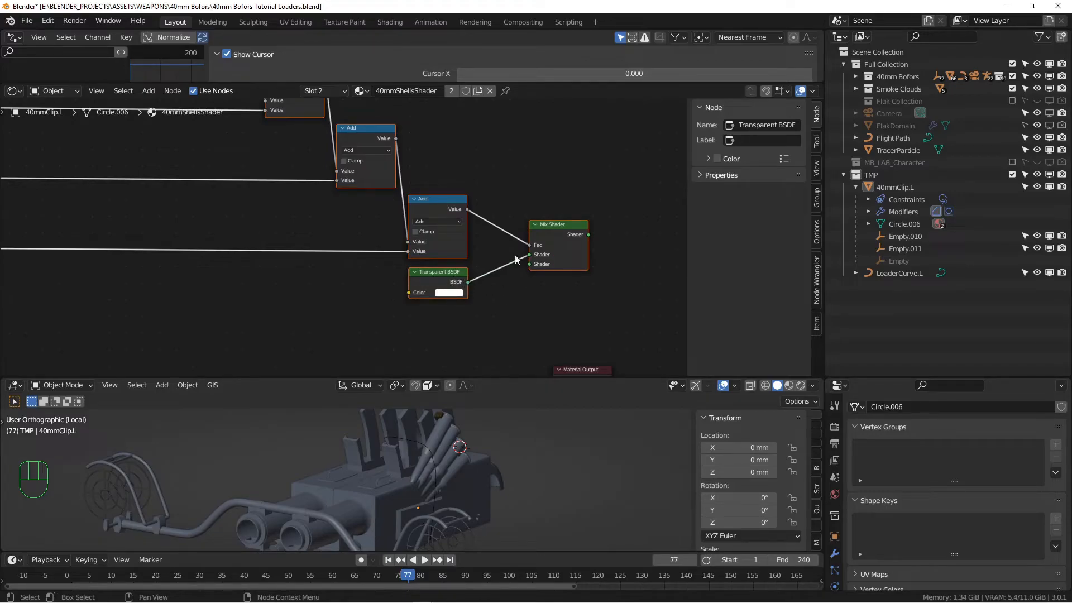
Connect Principled BSDF to the upper Mix Shader and route that Mix Shader to Material Output
scroll(443, 306, down, 8)
middle_drag(448, 305, 426, 198)
scroll(427, 200, up, 4)
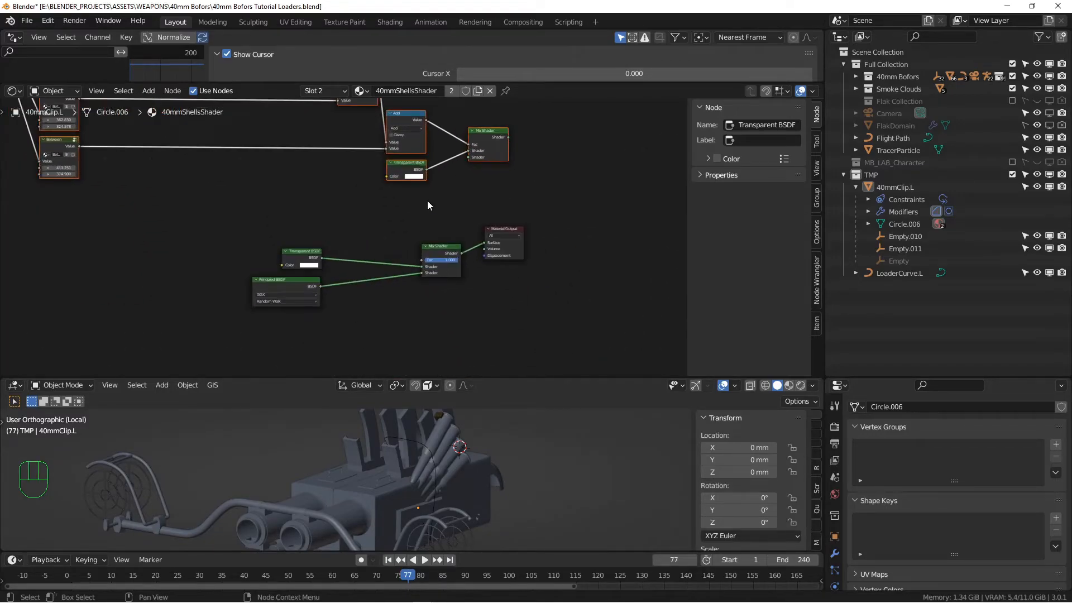
click(461, 255)
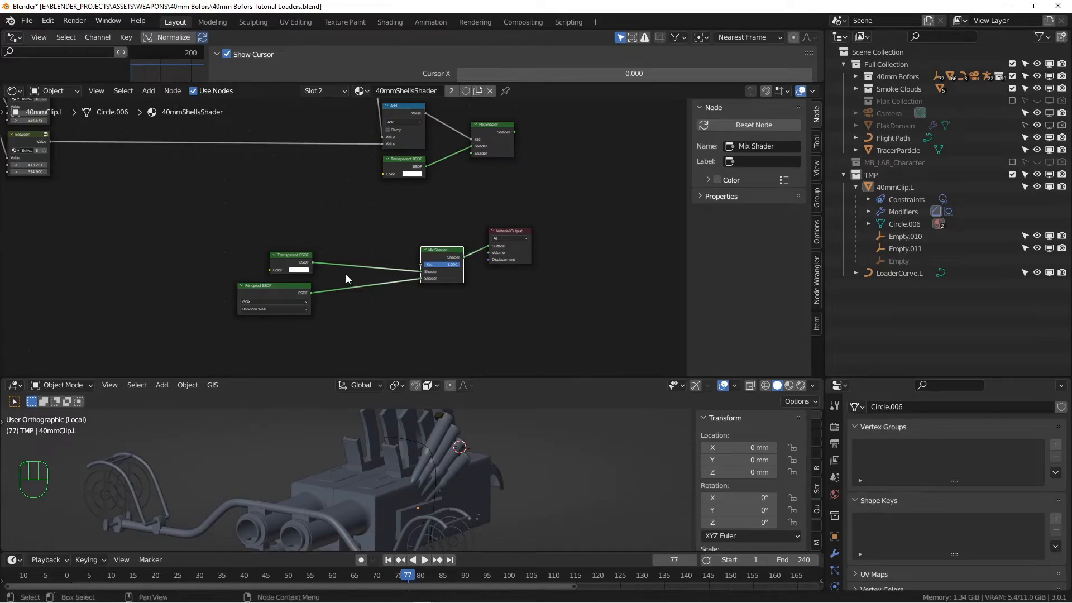
scroll(345, 276, up, 2)
drag(302, 300, 519, 163)
click(561, 139)
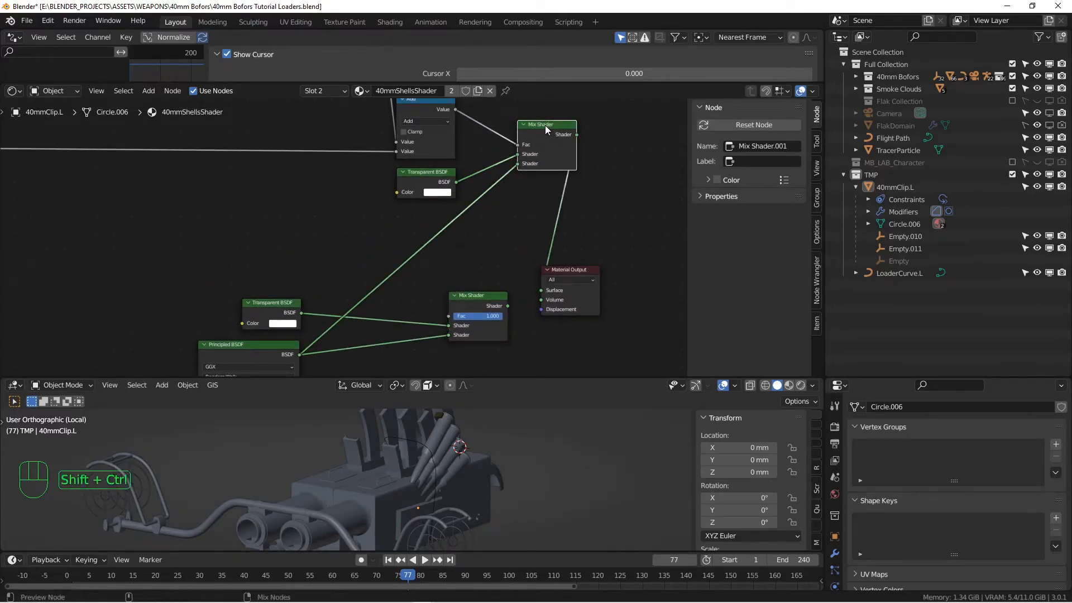
ctrl+shift+click(545, 125)
Delete the unused lower Transparent BSDF and Mix Shader nodes
scroll(505, 209, down, 1)
click(306, 298)
shift+click(473, 284)
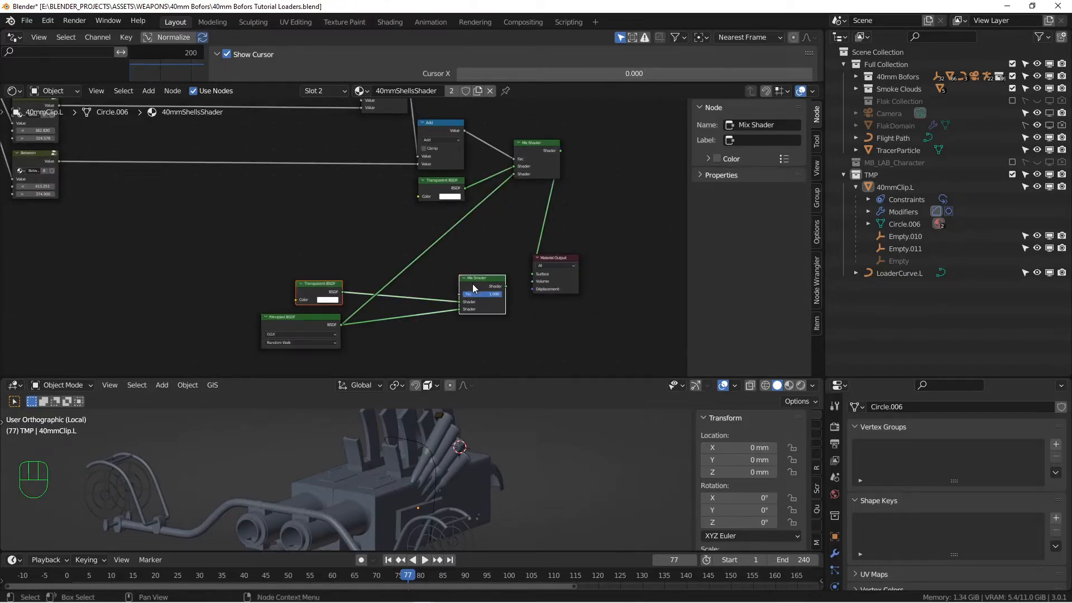
key(x)
Move the Principled BSDF node higher, next to the node chain
click(279, 325)
key(g)
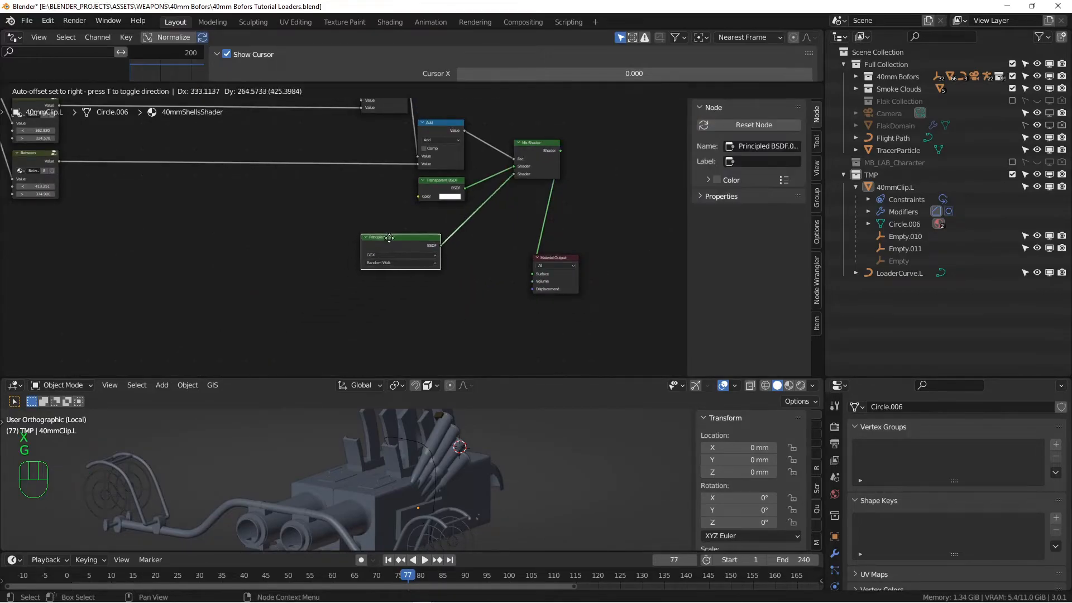
click(397, 220)
scroll(417, 191, down, 9)
middle_drag(414, 193, 415, 308)
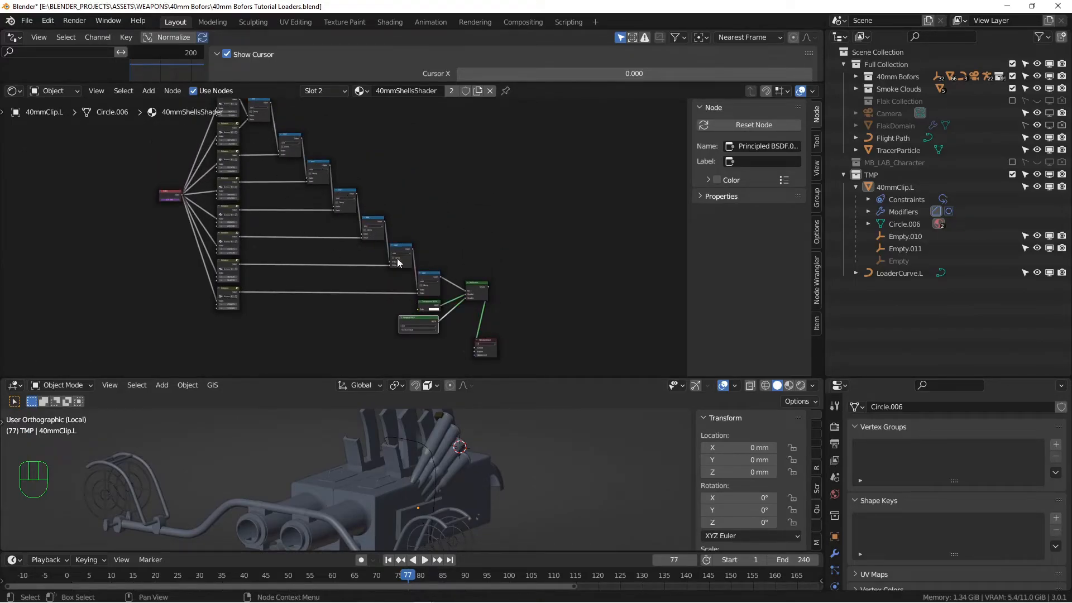
scroll(398, 261, up, 6)
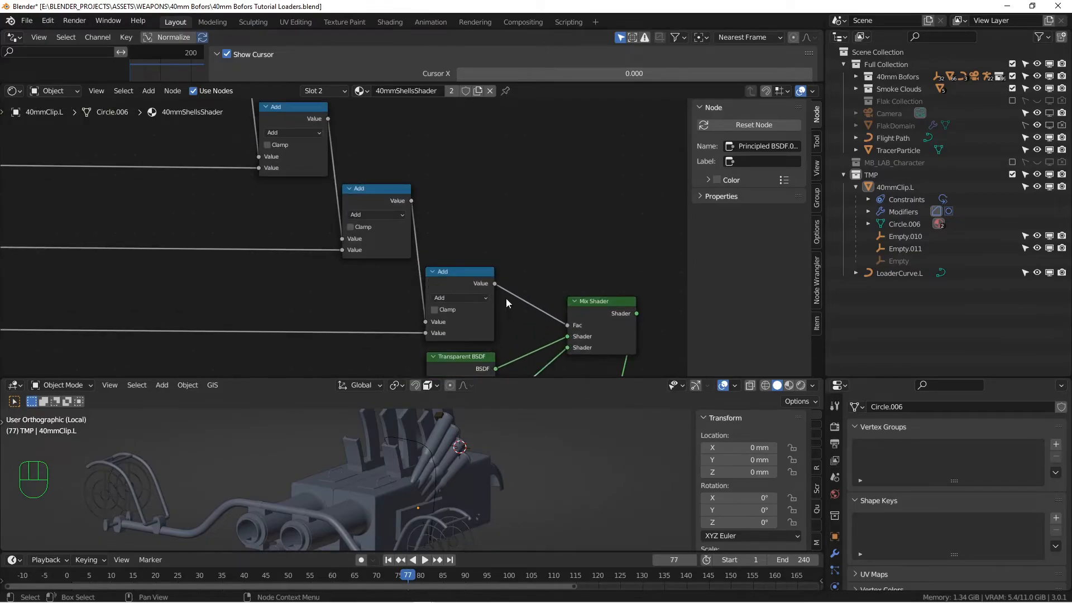
middle_drag(508, 301, 421, 188)
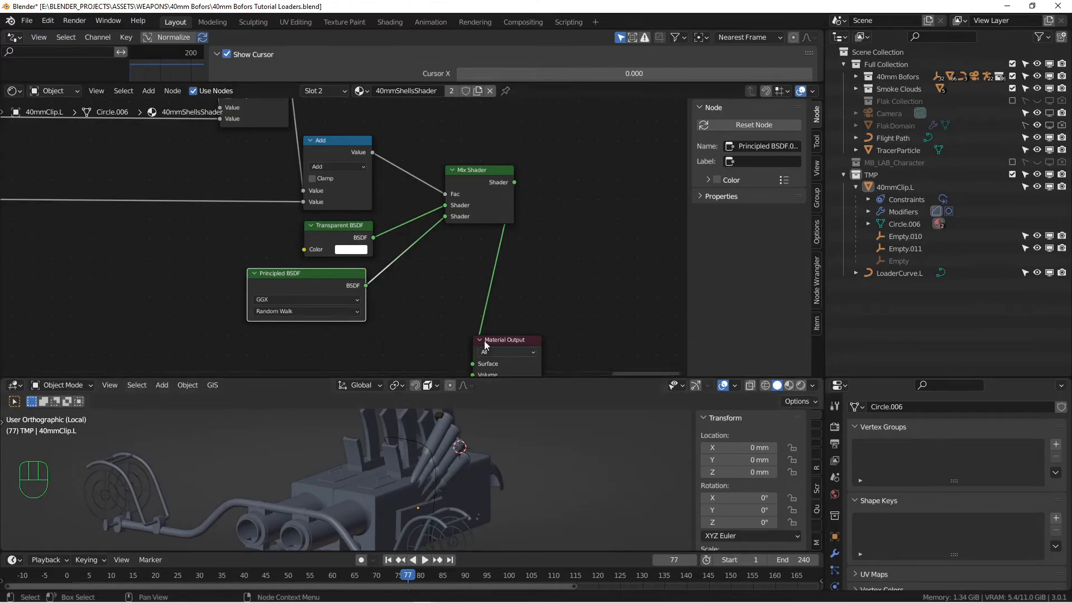
Place Material Output beside the Mix Shader and make the 3D viewport much taller
click(508, 343)
key(g)
click(590, 180)
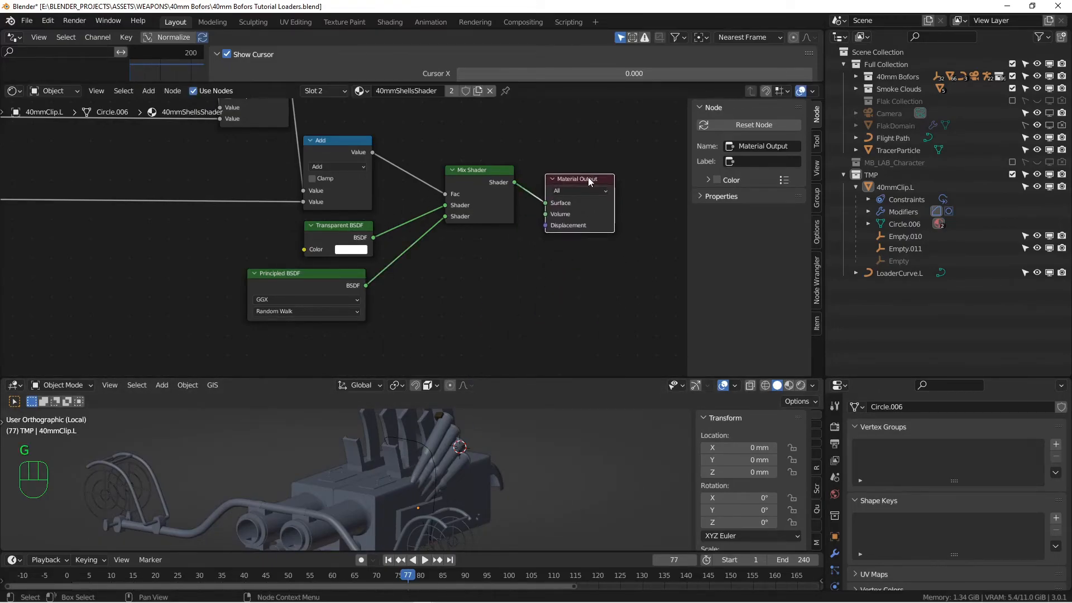
drag(619, 379, 618, 162)
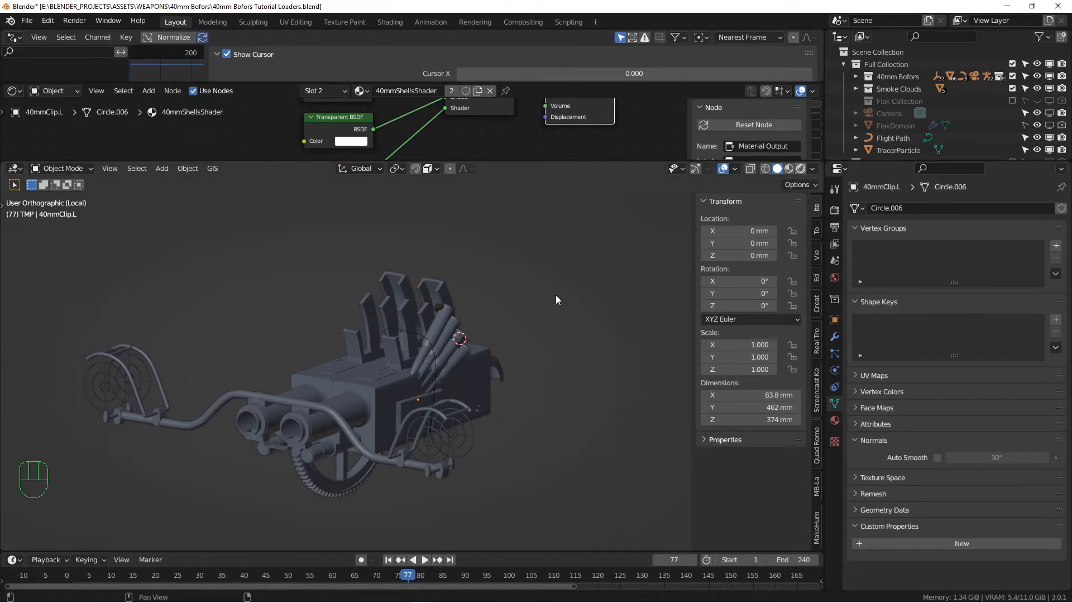
Scrub the timeline in rendered view up to frame 119 to watch the shells appear red, then stop playback
drag(474, 578, 516, 580)
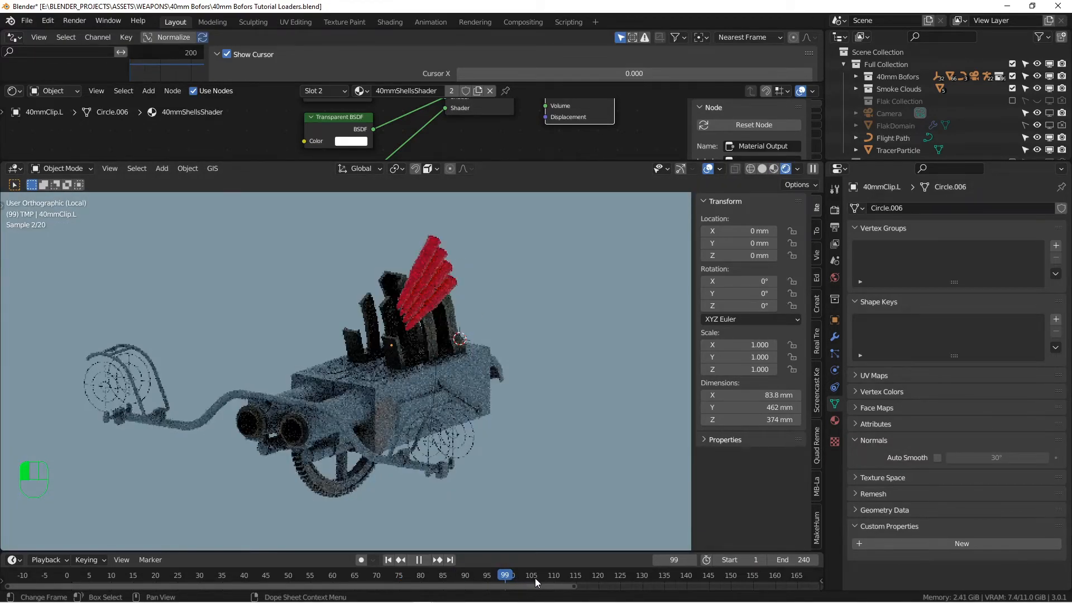
drag(566, 582, 666, 581)
key(Escape)
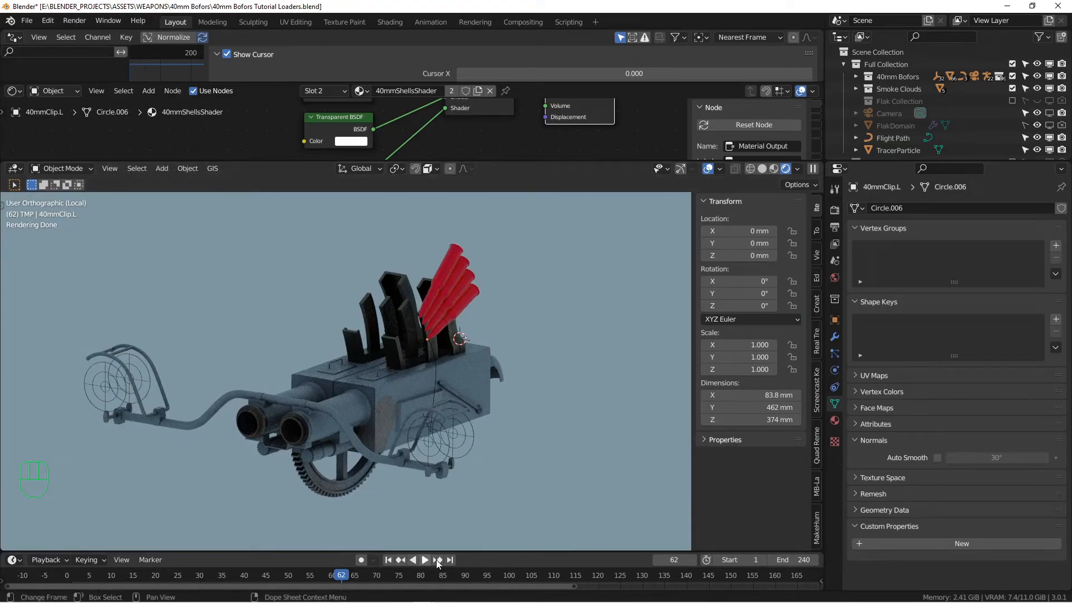
Return the viewport to Solid shading and orbit to a side-angled view of the loader
click(762, 168)
mouse_move(318, 346)
alt+middle_down()
mouse_move(404, 355)
mouse_move(398, 324)
mouse_move(374, 334)
mouse_move(361, 357)
mouse_move(424, 327)
mouse_move(448, 334)
mouse_move(460, 298)
mouse_move(466, 335)
alt+middle_up()
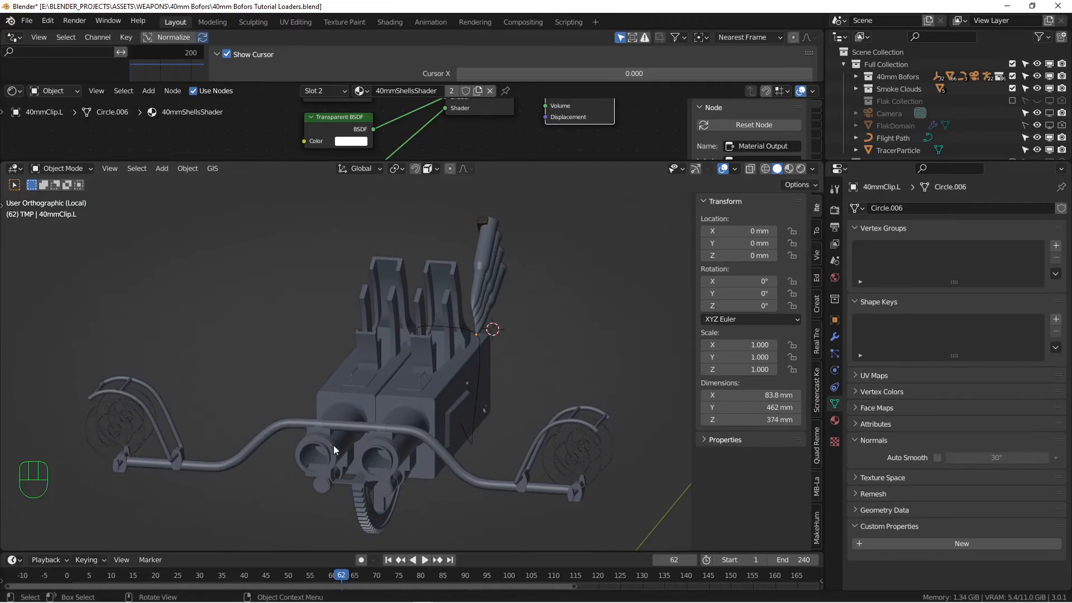
middle_drag(360, 390, 311, 381)
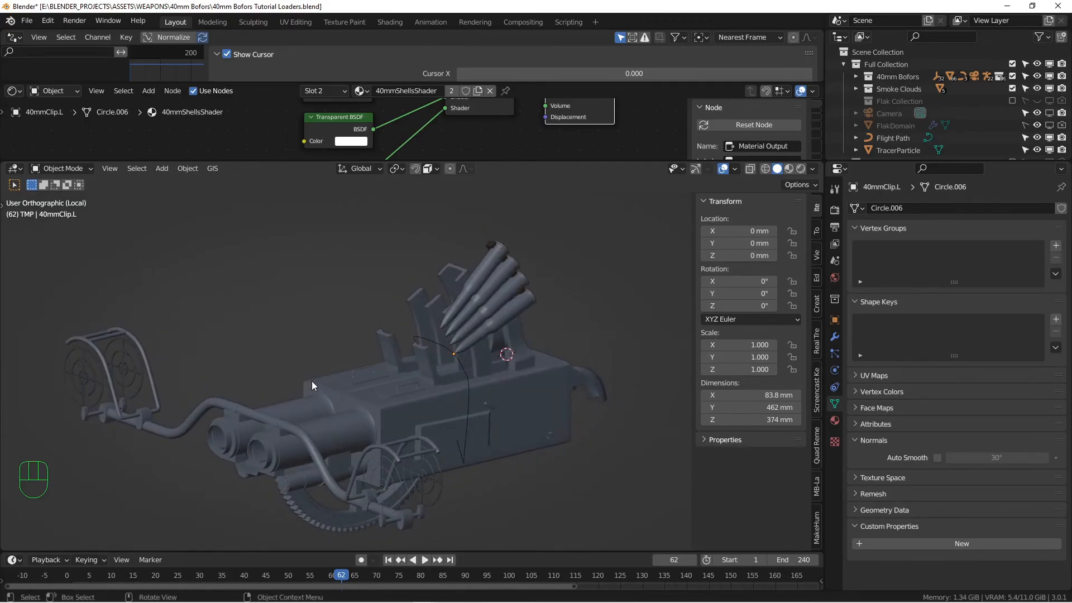